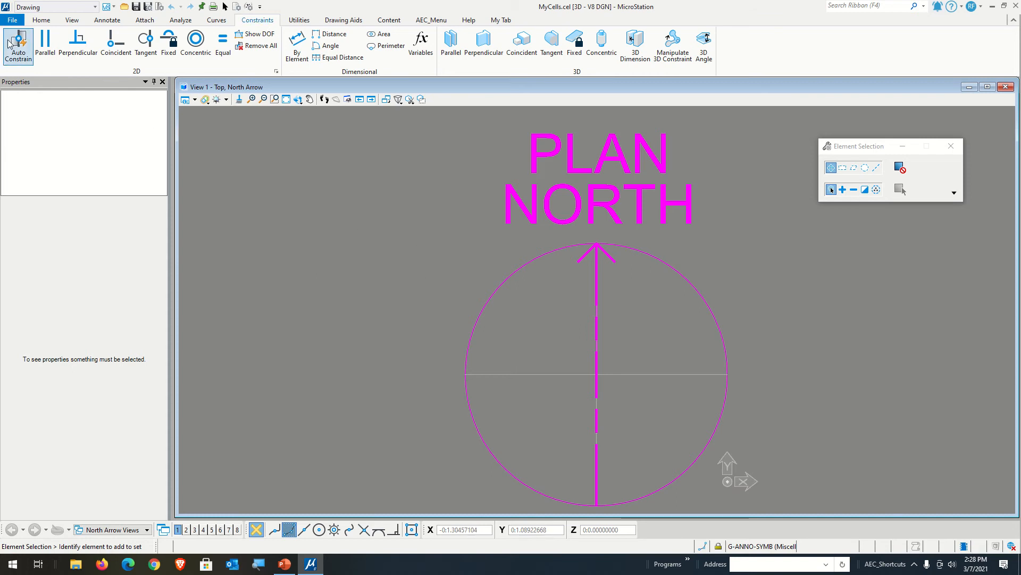
Step: Close MyCells.cel and exit MicroStation
left_click(12, 20)
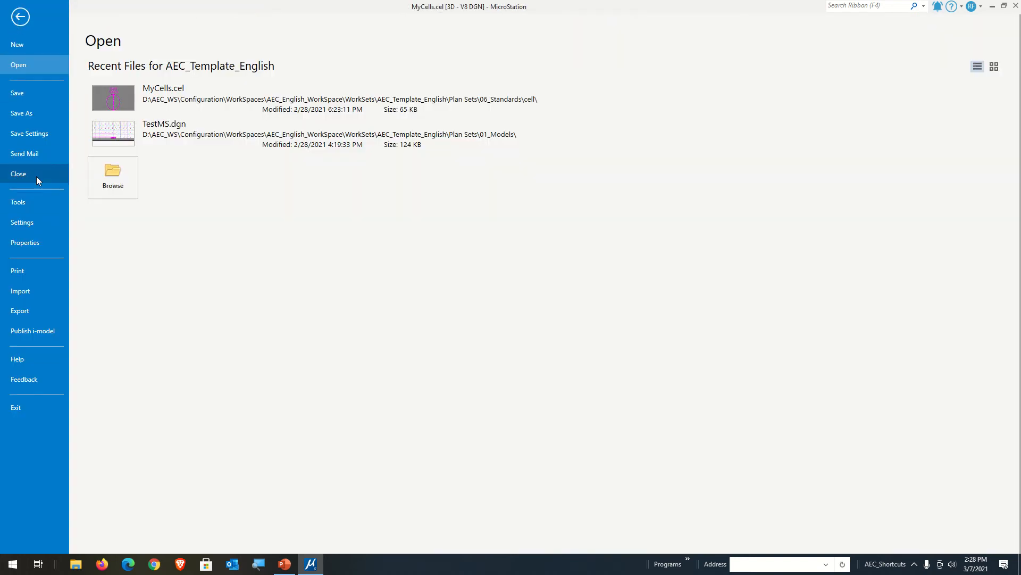
left_click(56, 179)
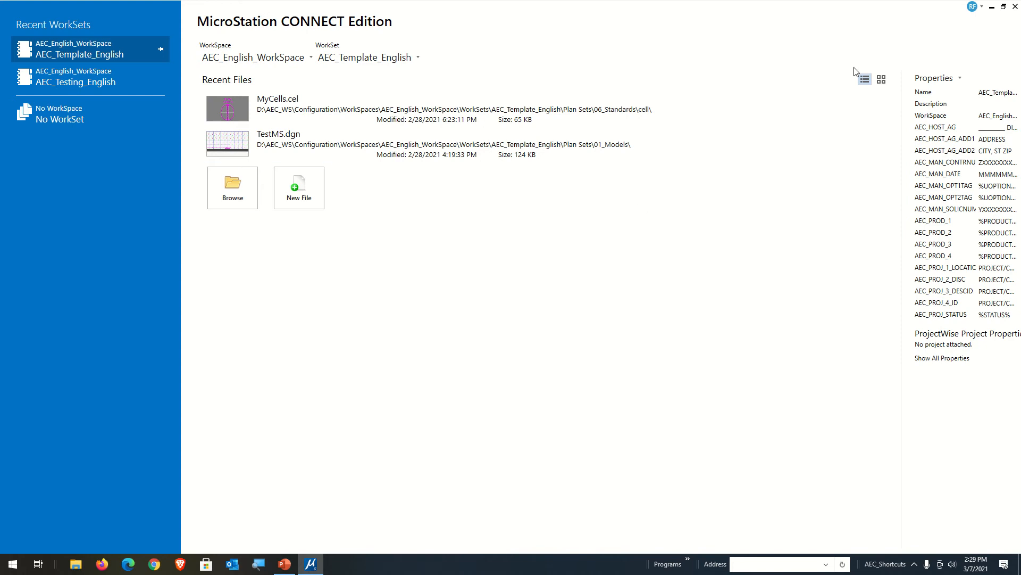
left_click(1015, 7)
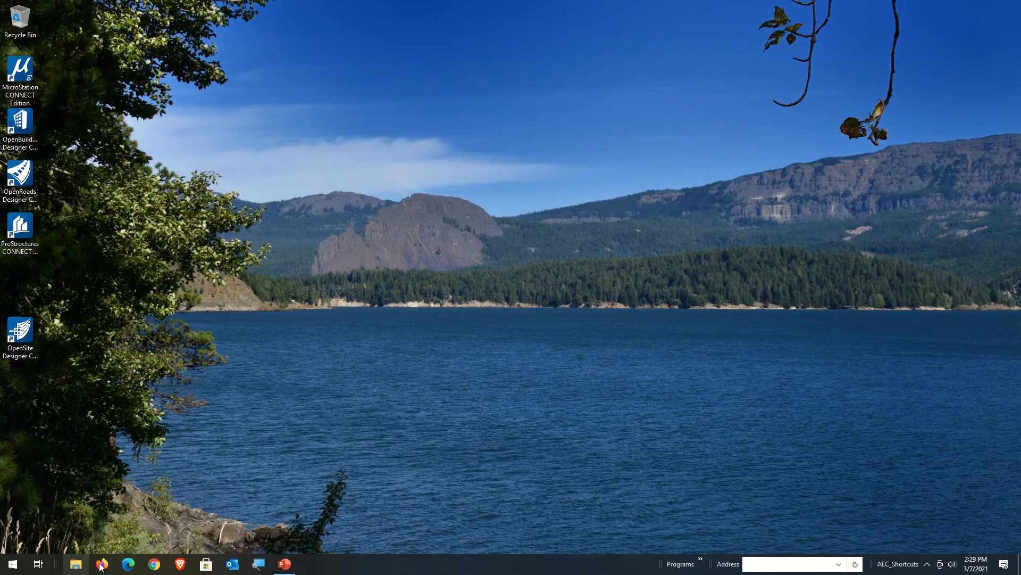
Step: Switch to File Explorer and try to open the first 01_Models folder in Quick access
left_click(76, 565)
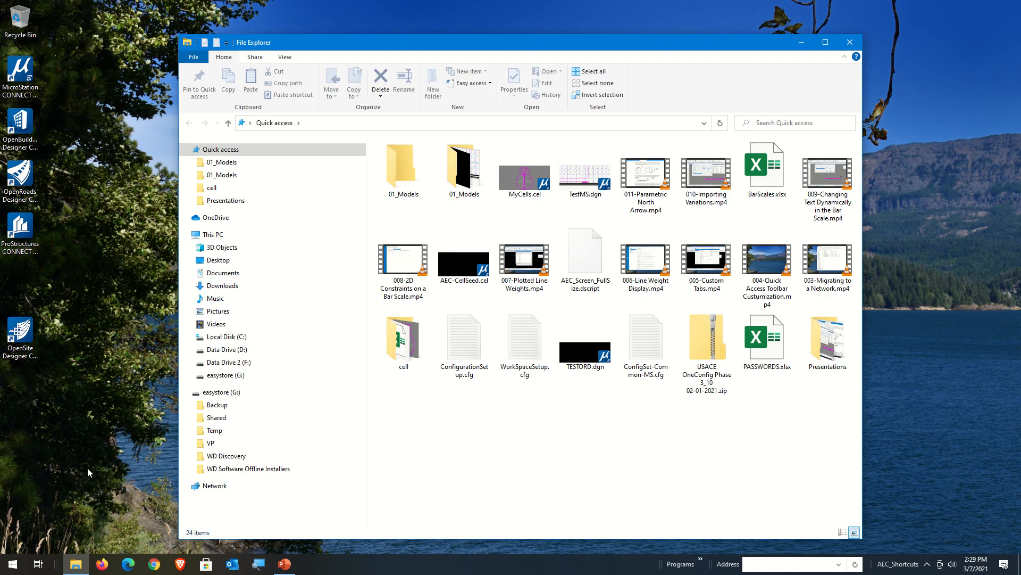
left_click(403, 170)
double_click(403, 171)
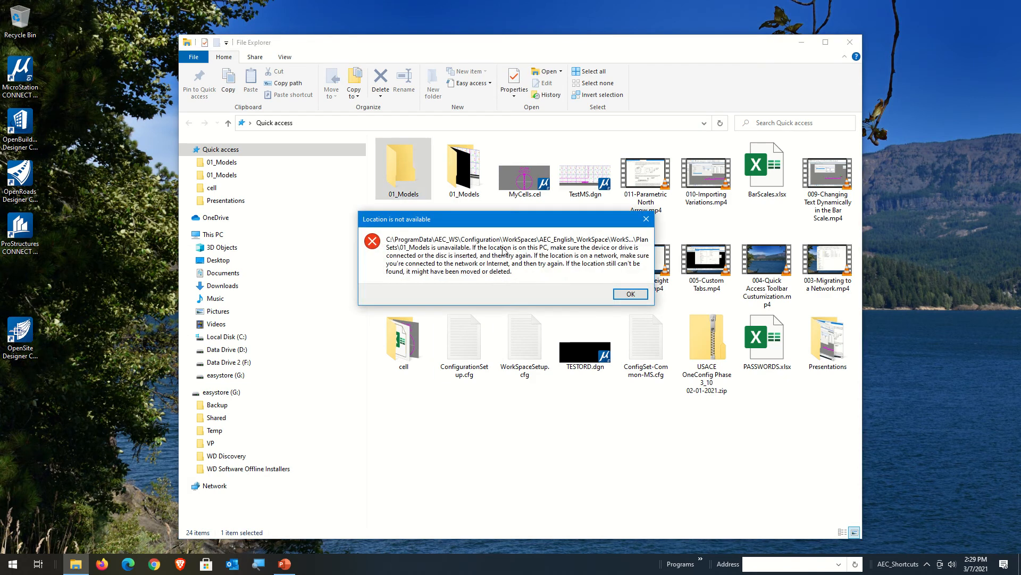
left_click(631, 294)
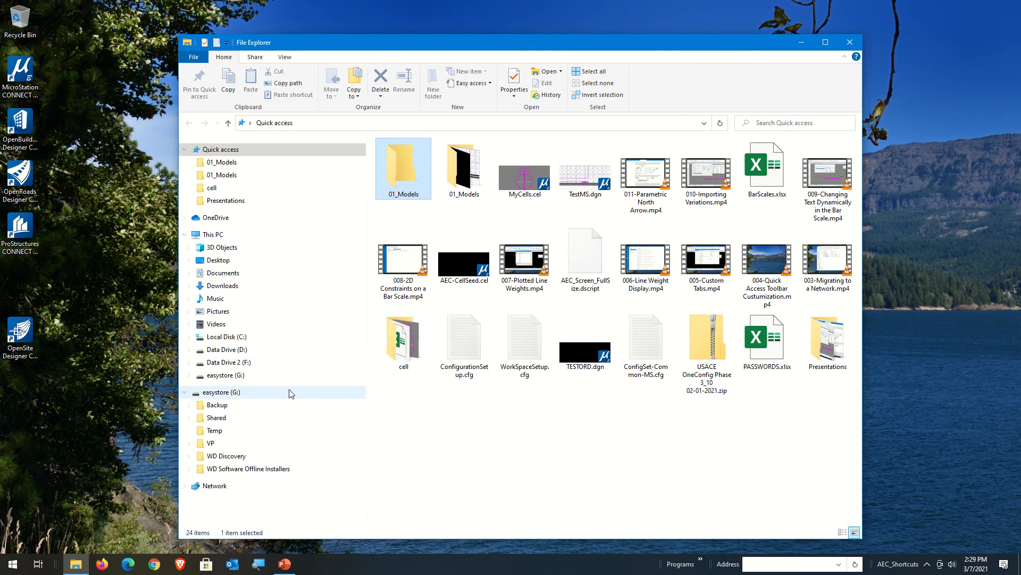
Step: Look through the Program Files and ProgramData folders on Local Disk (C:), and collapse that drive
left_click(264, 340)
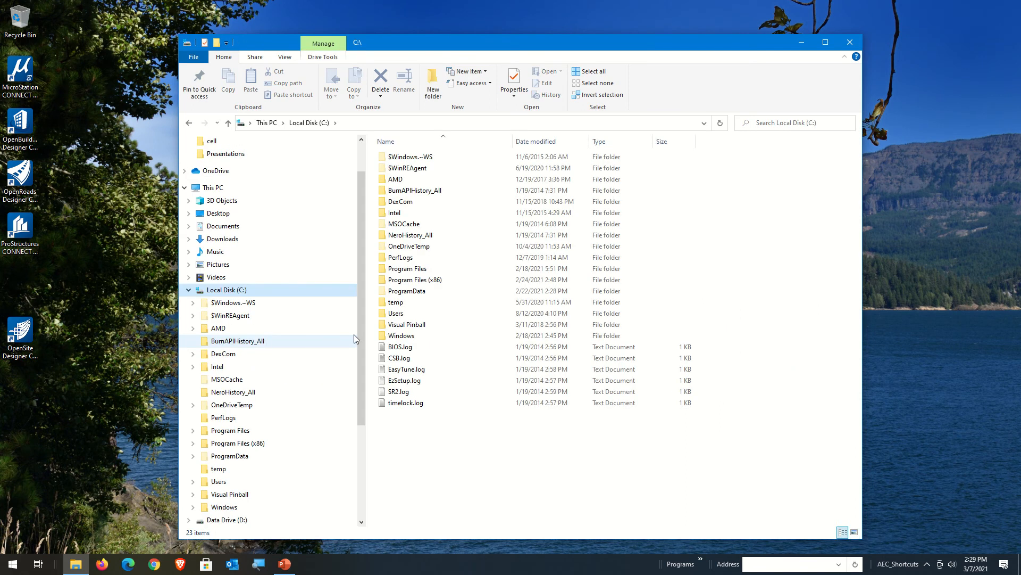
double_click(432, 269)
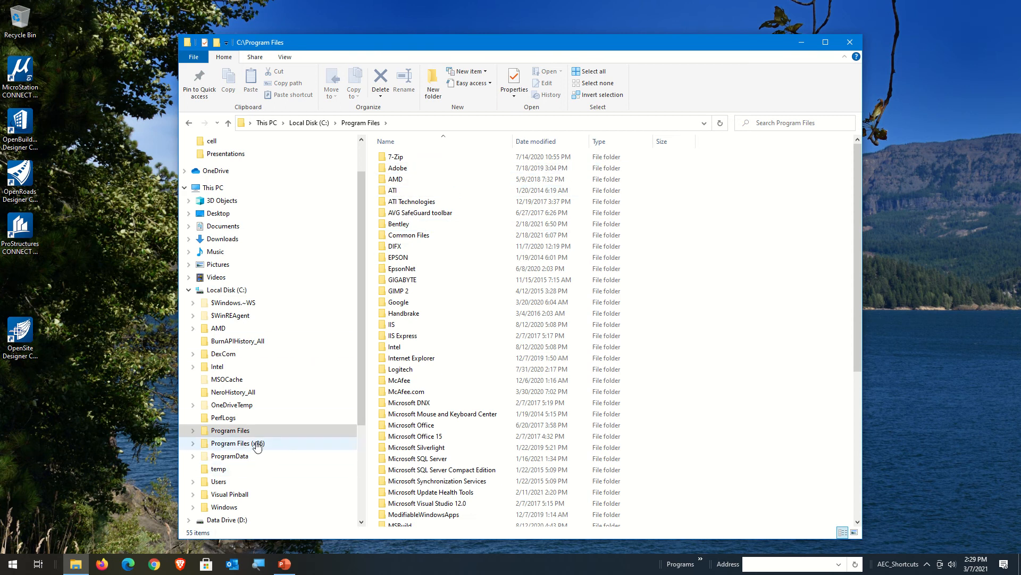
left_click(218, 456)
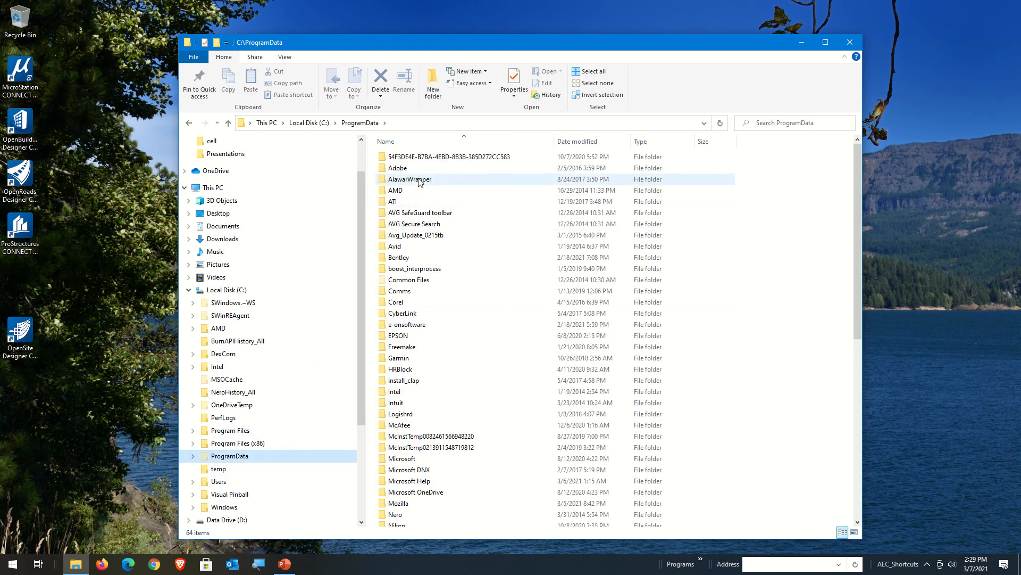
left_click(188, 290)
Step: Browse to the D:\ProgramData\AEC_WS folder and expand it to the contents of Configuration
left_click(243, 352)
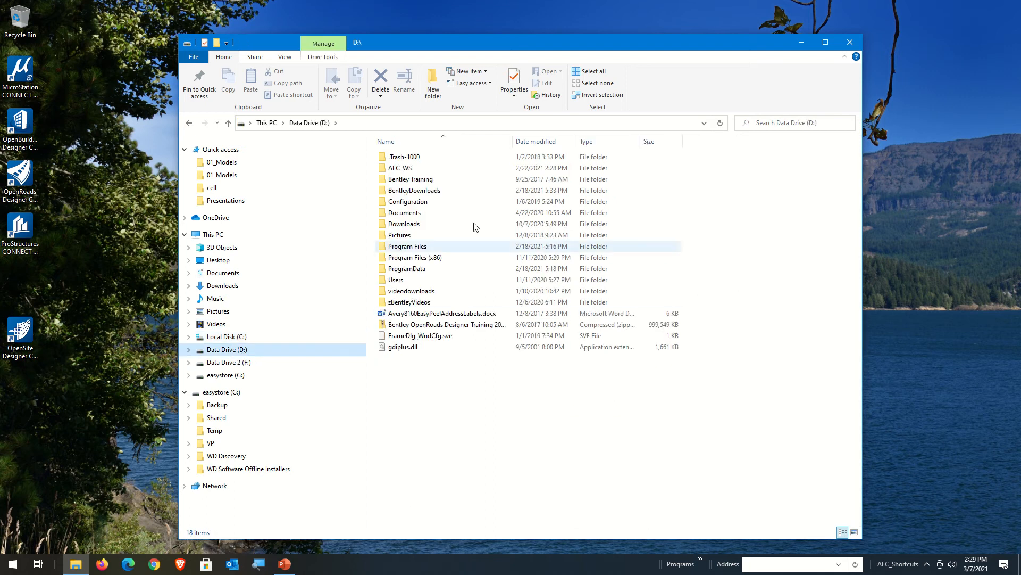
double_click(420, 269)
double_click(397, 157)
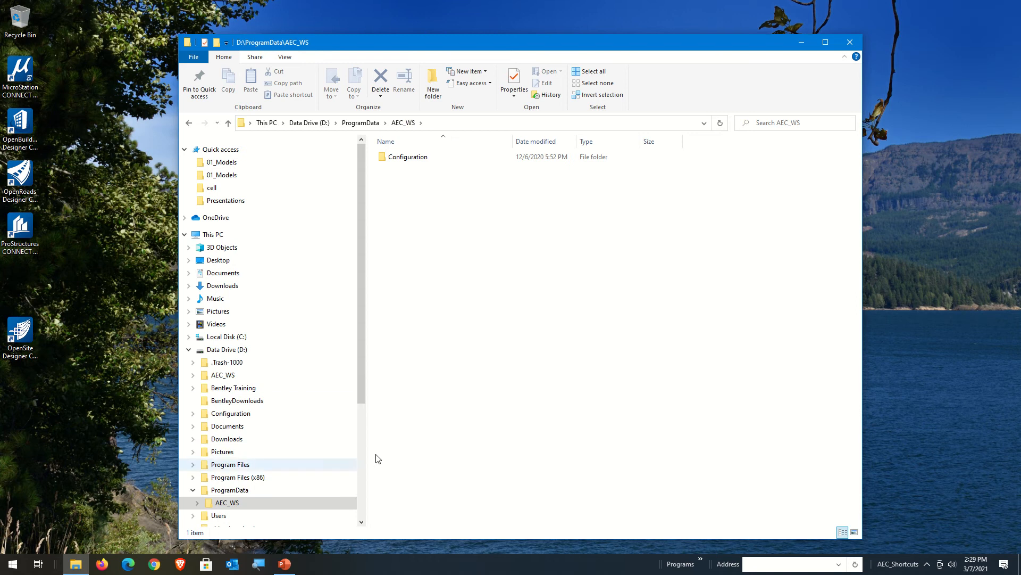
scroll(314, 465, "down", 2)
left_click(197, 455)
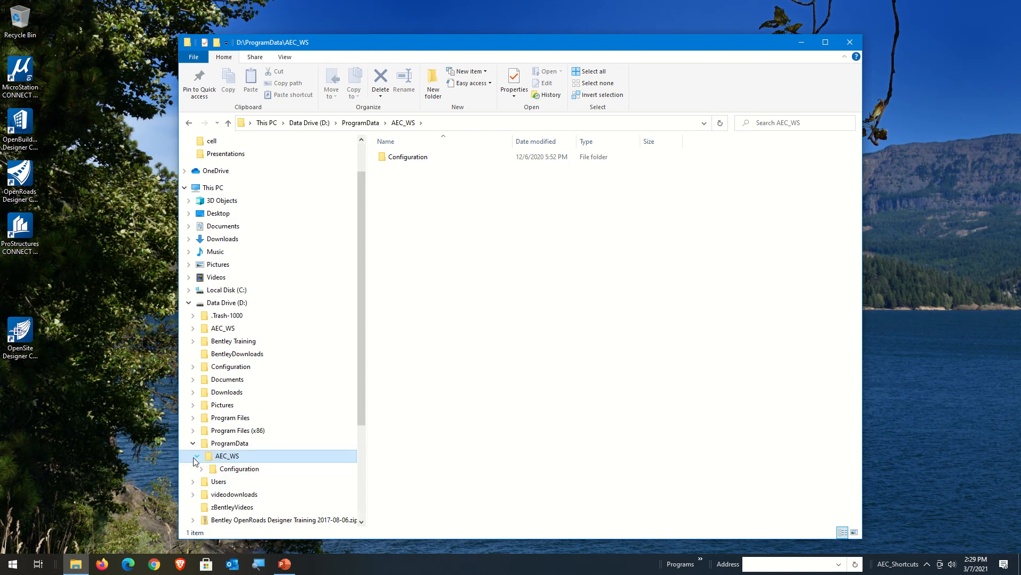
left_click(202, 469)
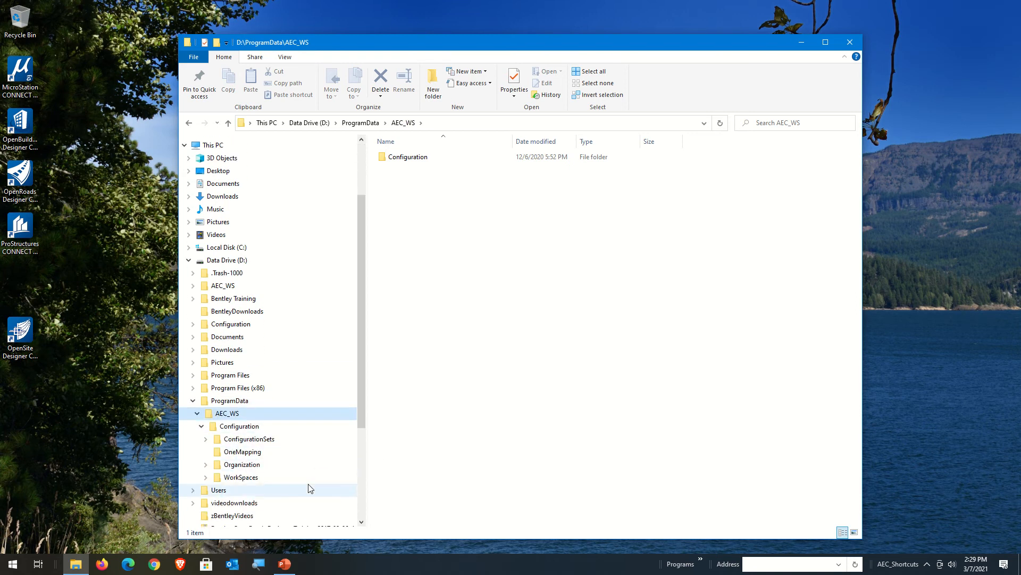
Step: Browse through WorkSpaces, AEC_English_WorkSpace and WorkSets to the AEC_Template_English folder
scroll(314, 487, "down", 1)
left_click(204, 478)
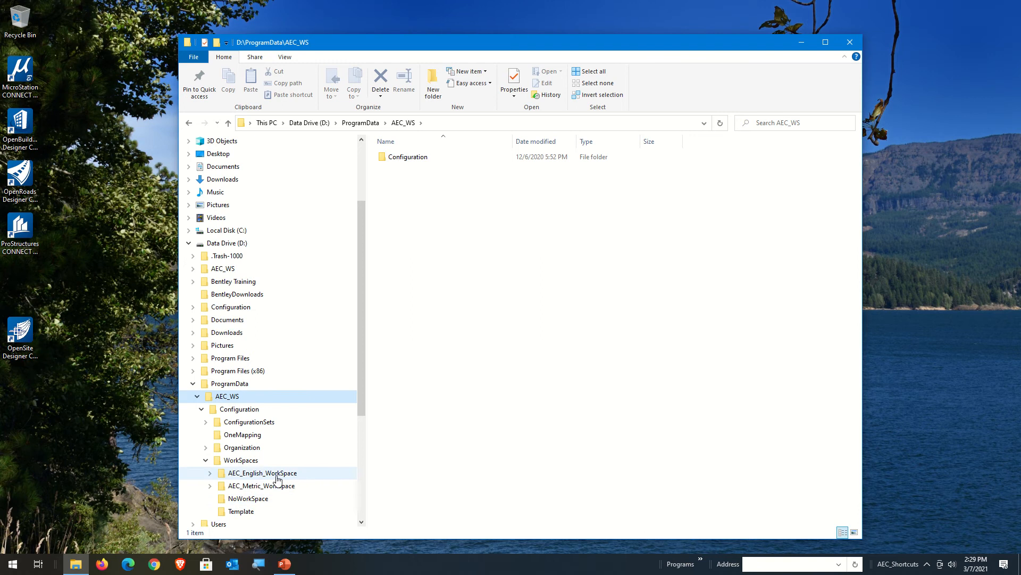
left_click(266, 473)
left_click(209, 473)
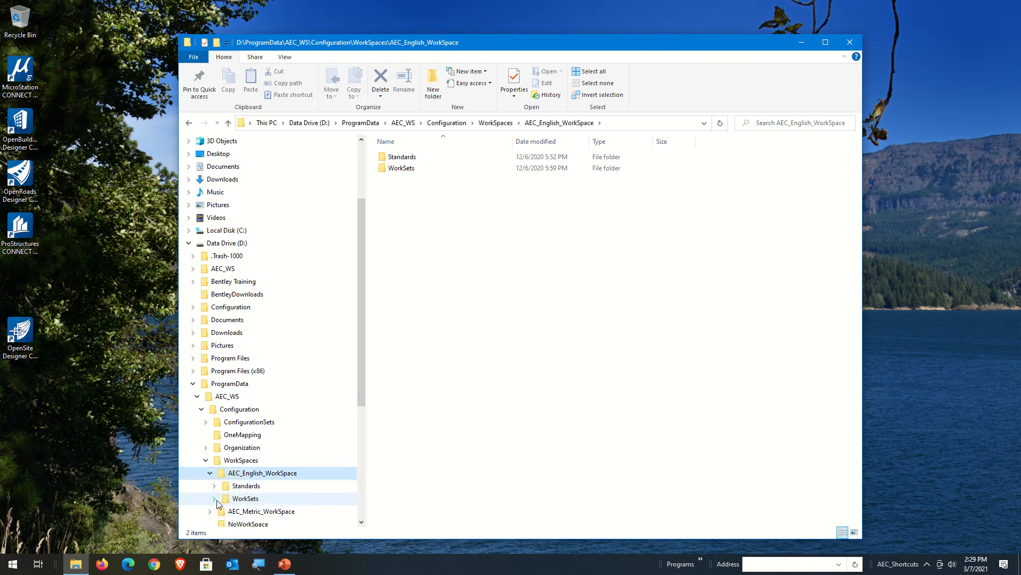
double_click(216, 500)
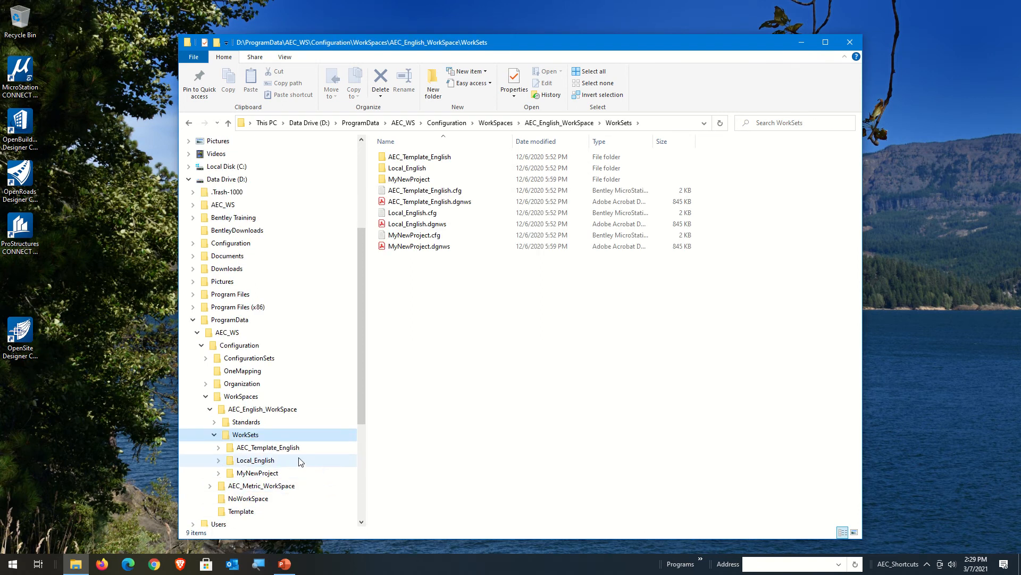
double_click(269, 449)
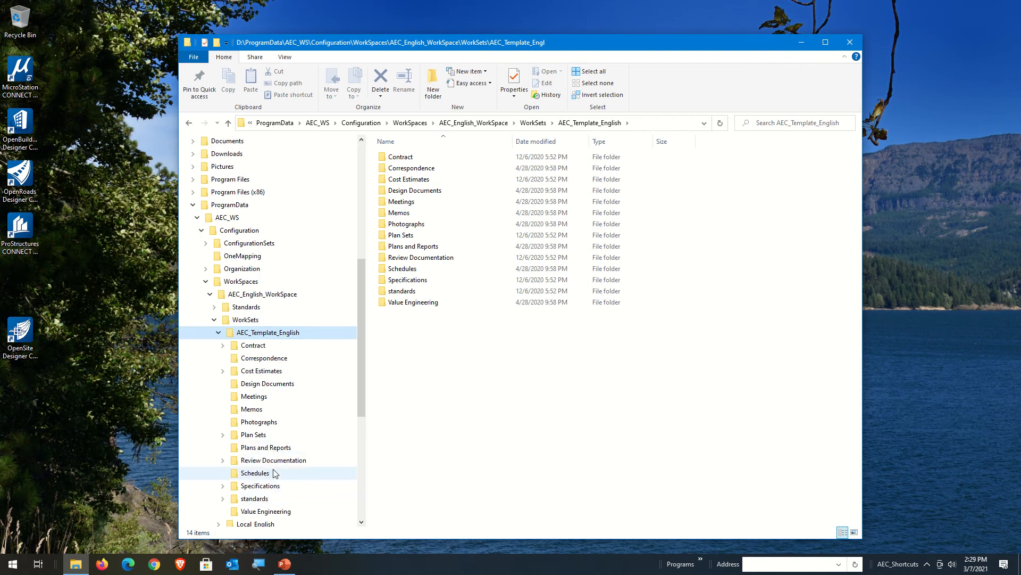
Step: Open the cell folder in Plan Sets\06_Standards of the AEC_Template_English workset
left_click(223, 435)
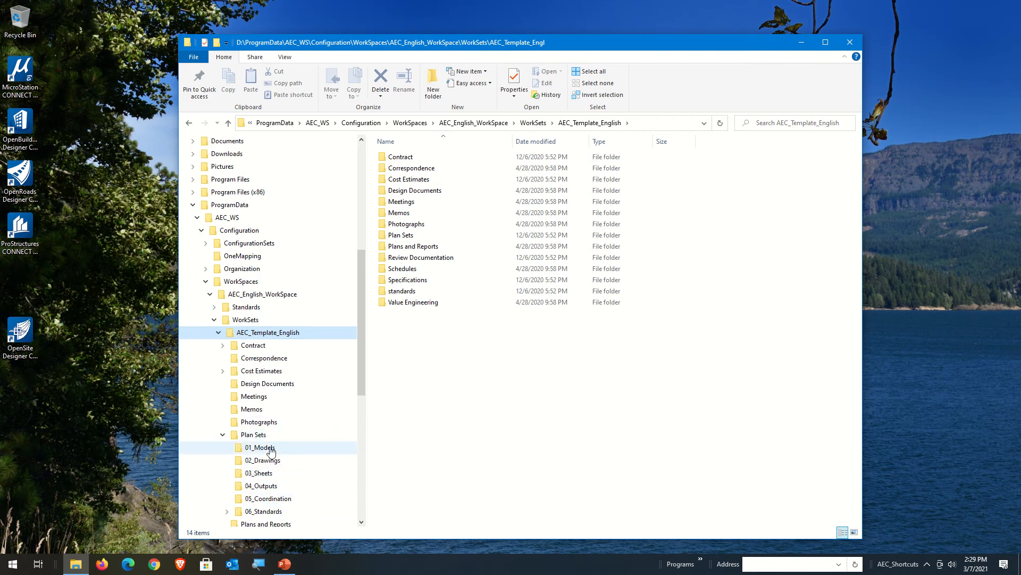
left_click(227, 511)
left_click(256, 371)
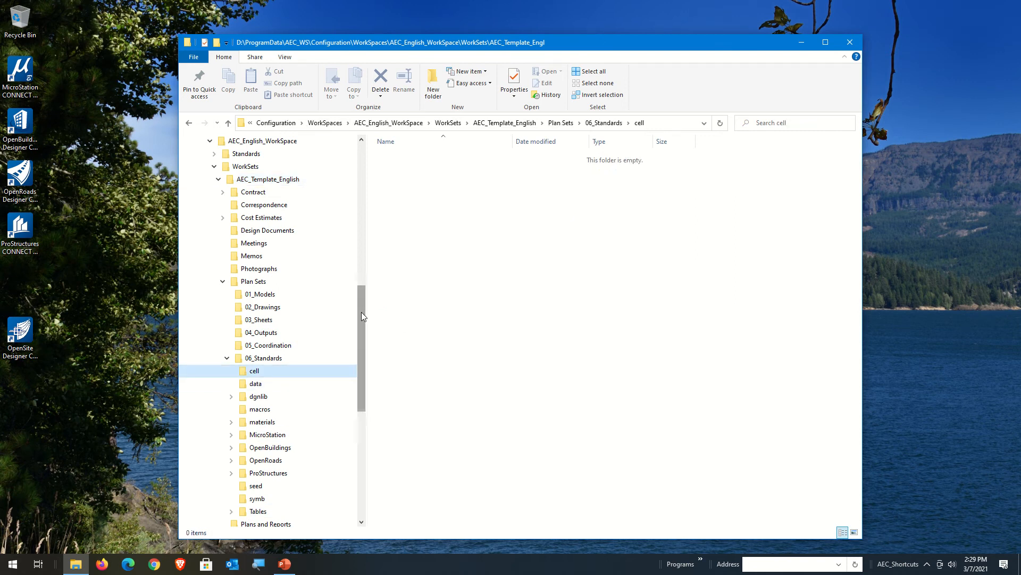
Step: Start MicroStation CONNECT Edition and widen its start window to show the full paths of the recent files
double_click(21, 75)
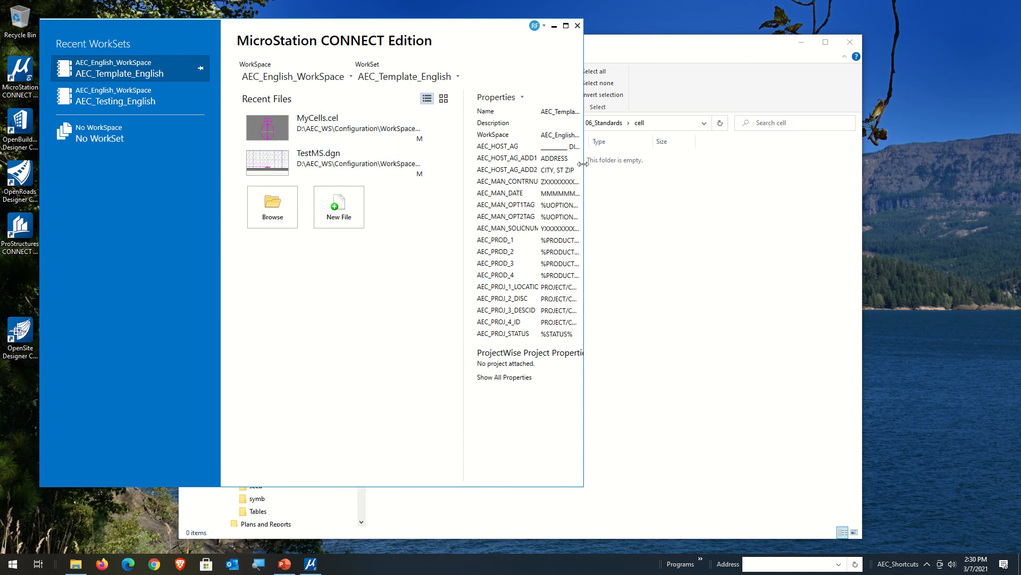
left_click_drag(583, 163, 963, 163)
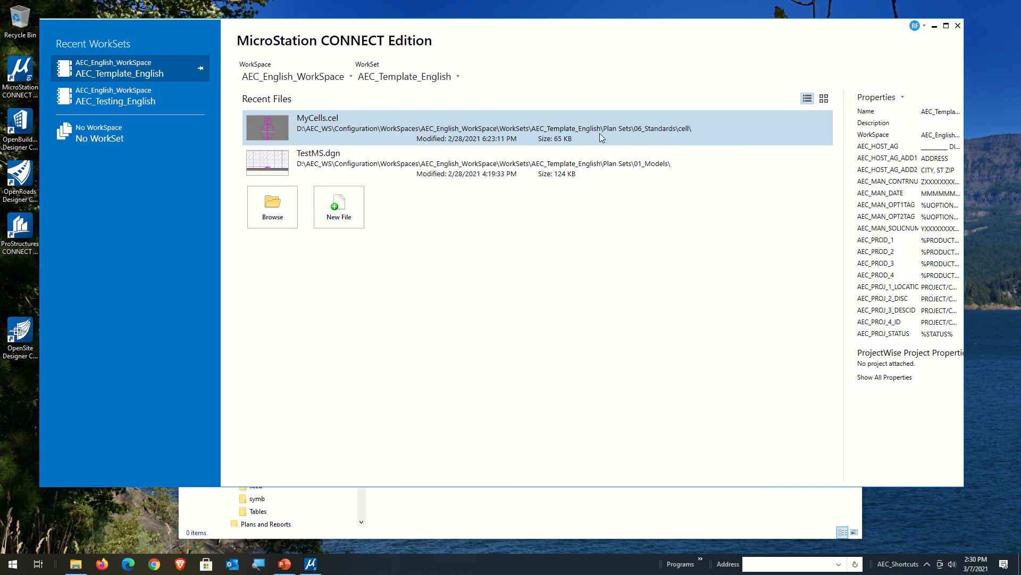
Step: Move the File Explorer window below the MyCells.cel path to compare the folder locations, and open MyCells.cel in MicroStation
left_click(603, 539)
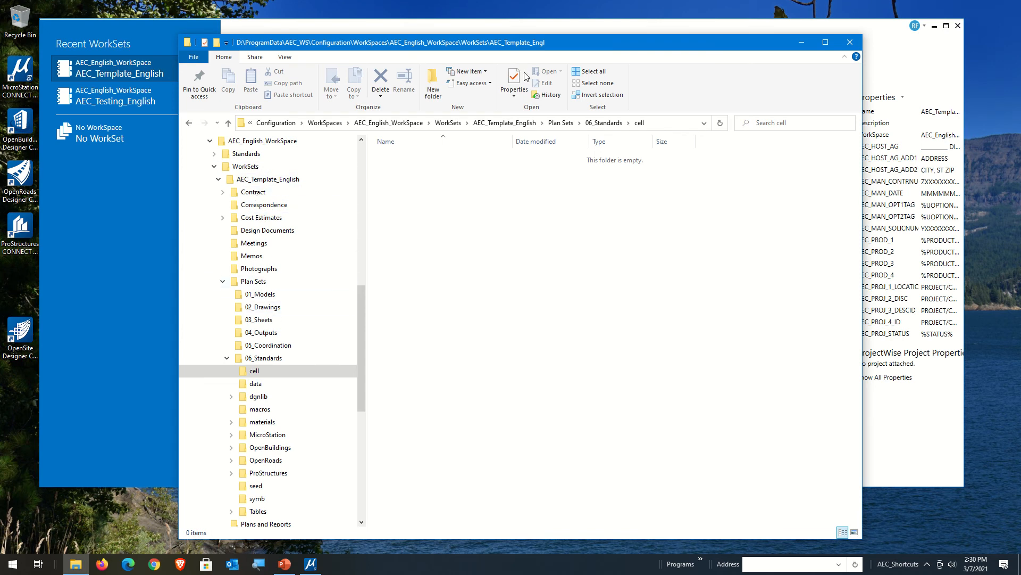
left_click(499, 27)
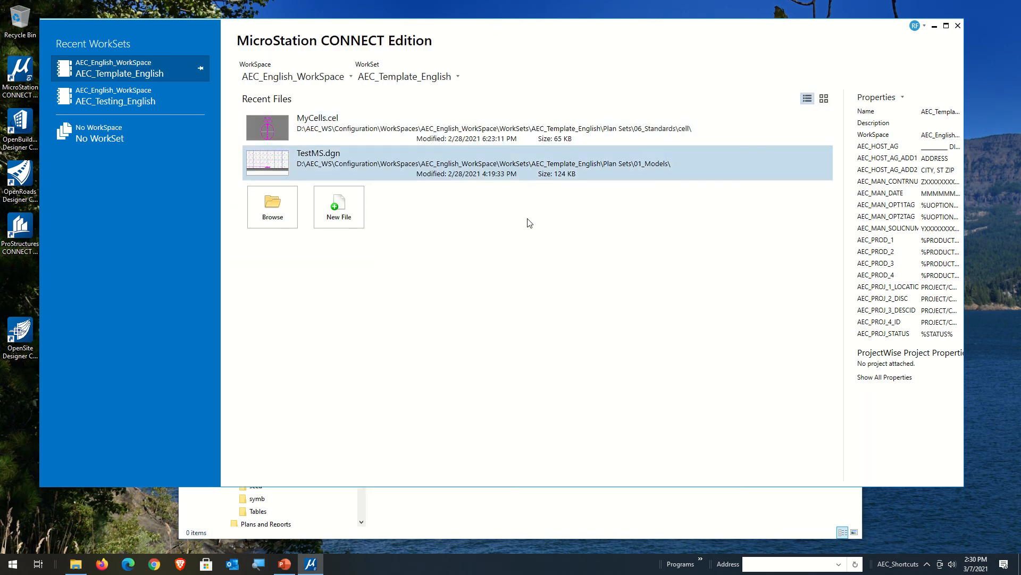
left_click(525, 528)
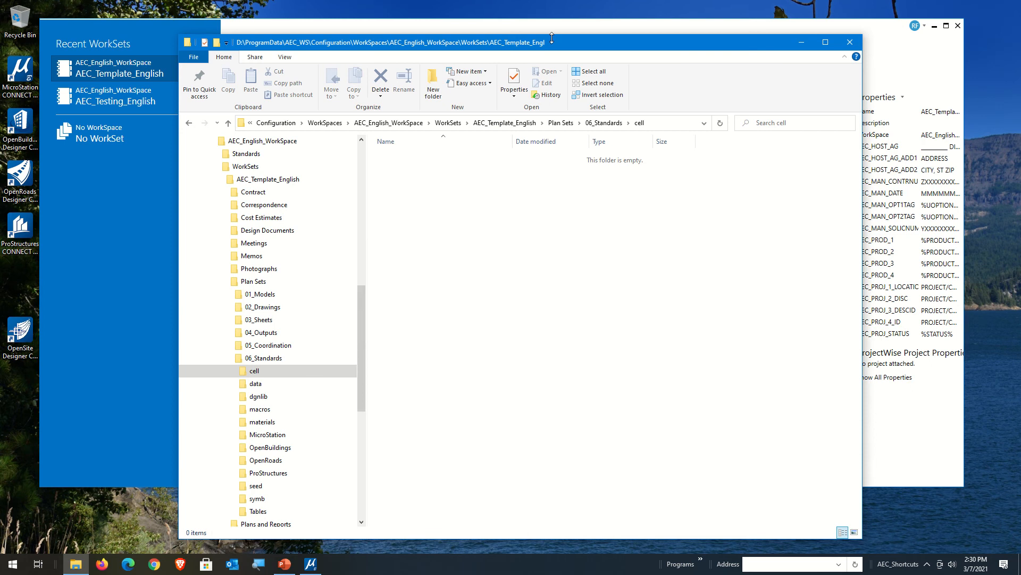
left_click_drag(553, 37, 575, 158)
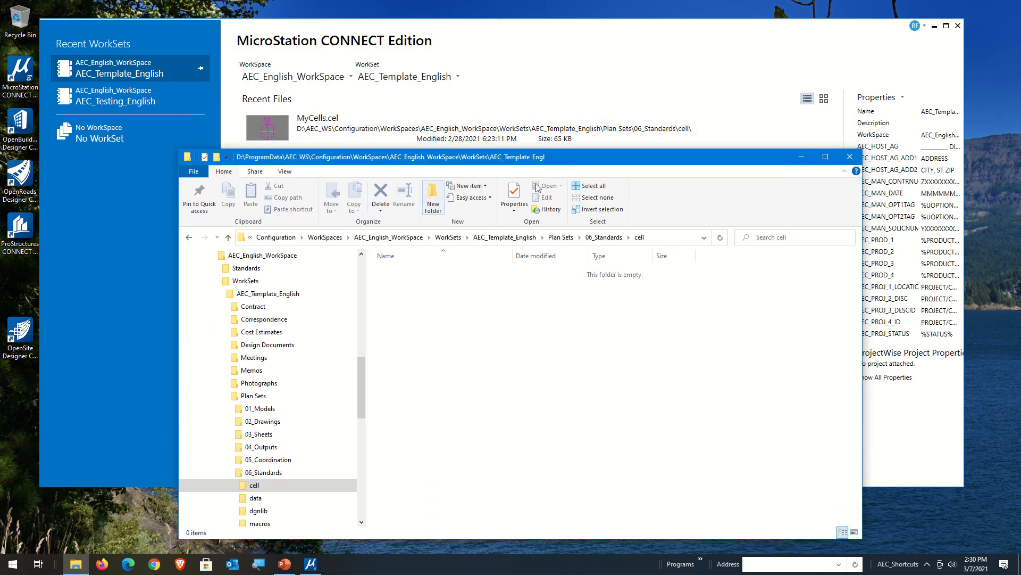
left_click(565, 131)
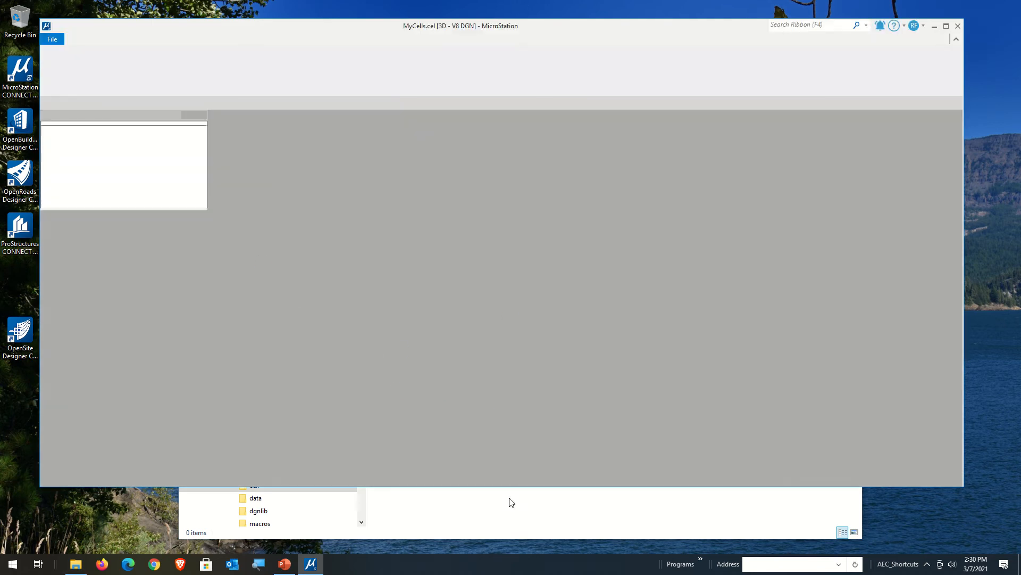
Step: Switch to File Explorer and check the 06_Standards folder and its cell subfolder for the cell library
left_click(509, 499)
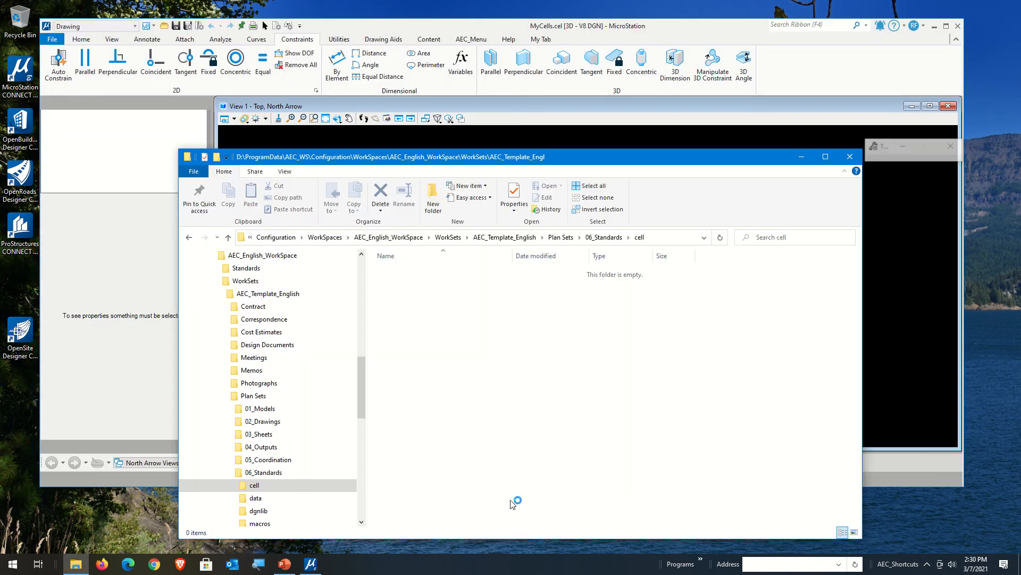
left_click(597, 238)
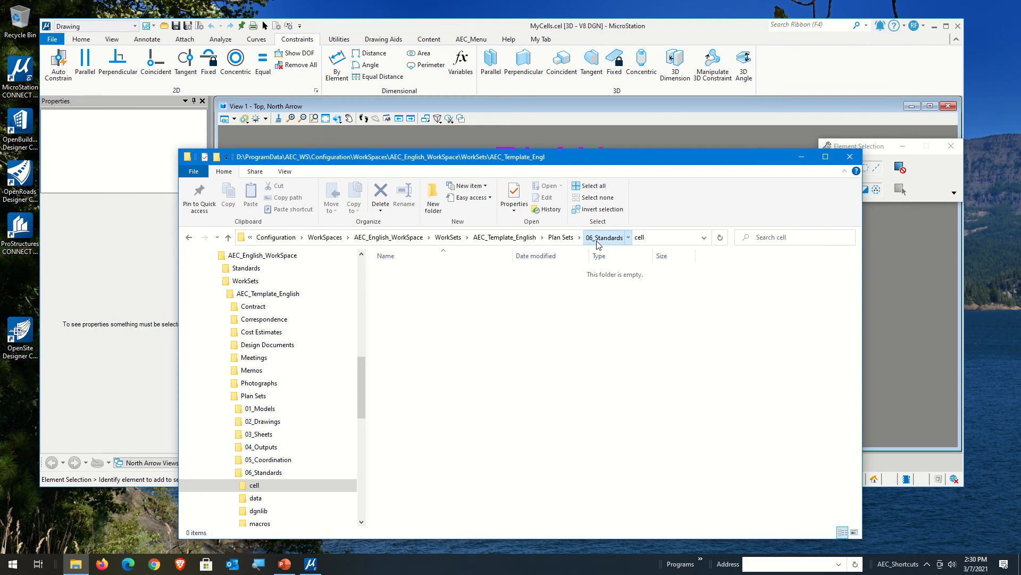
scroll(276, 489, "down", 3)
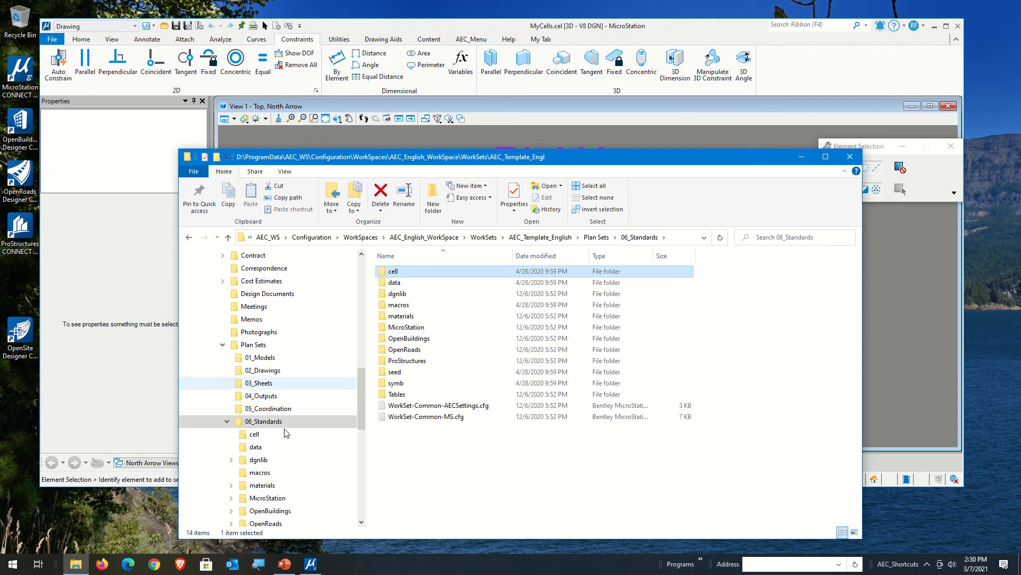
left_click(285, 397)
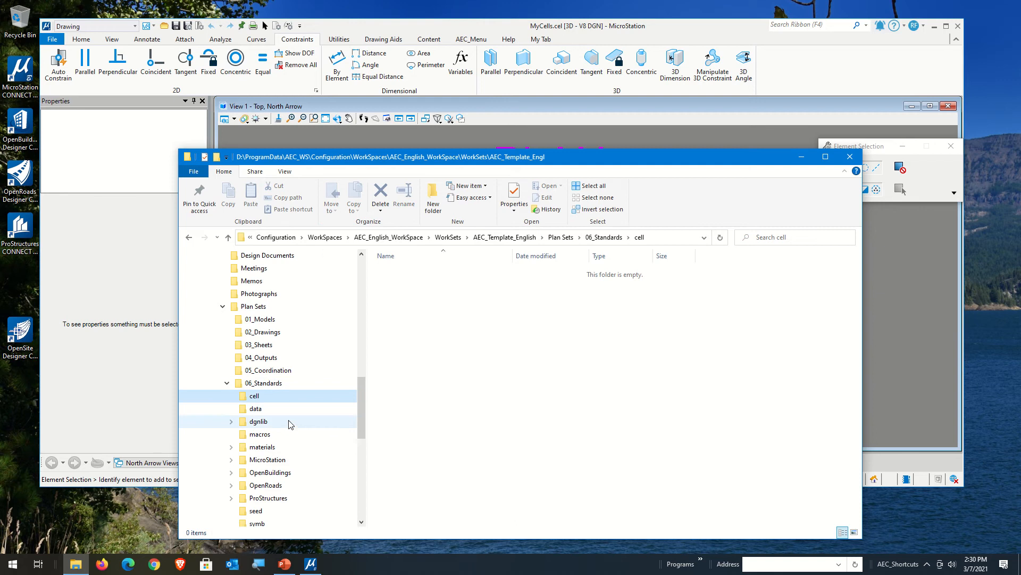
Step: Switch back to MicroStation and open the folder containing the recent file MyCells.cel in File Explorer
left_click(470, 24)
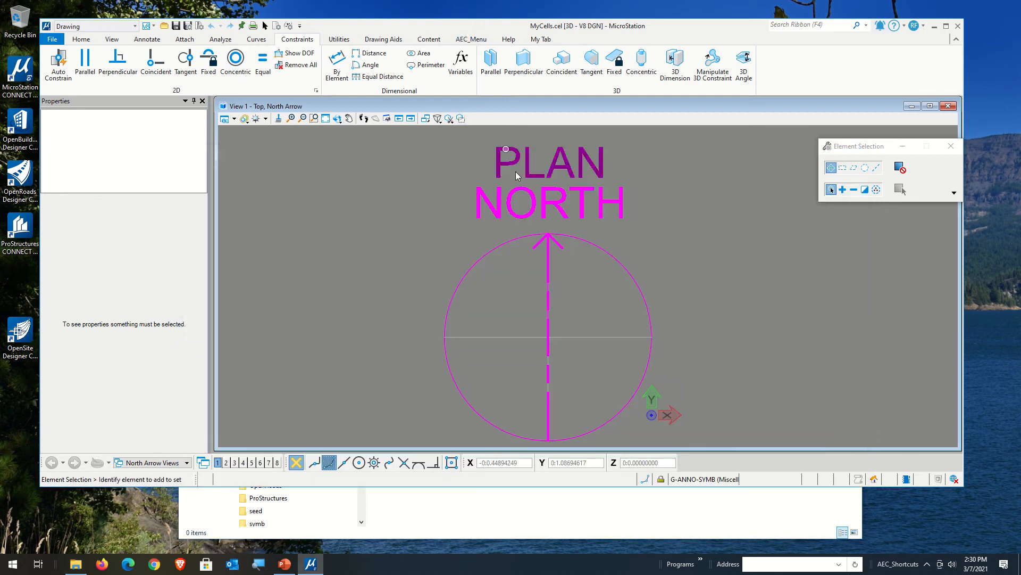
left_click(80, 41)
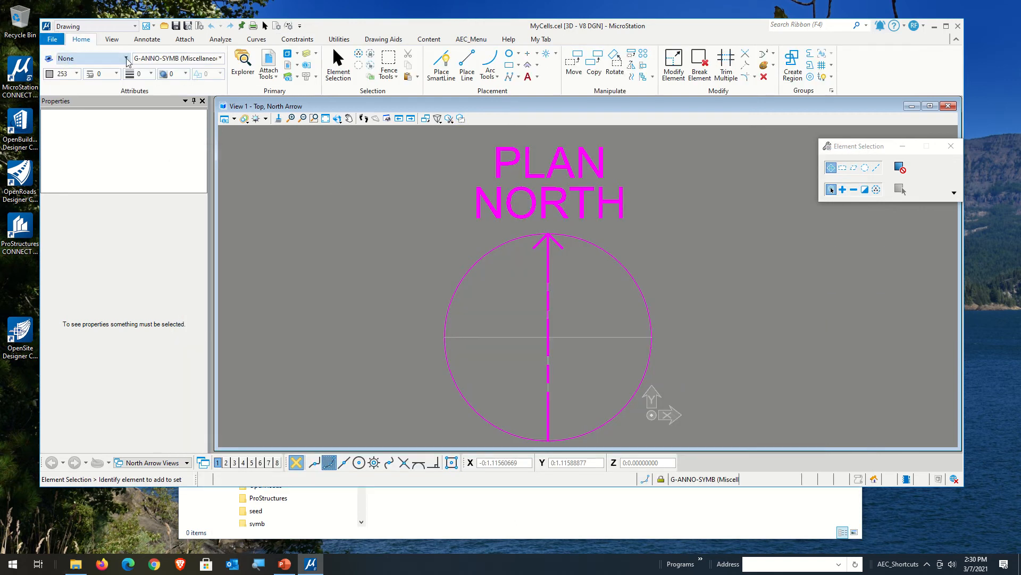
left_click(52, 39)
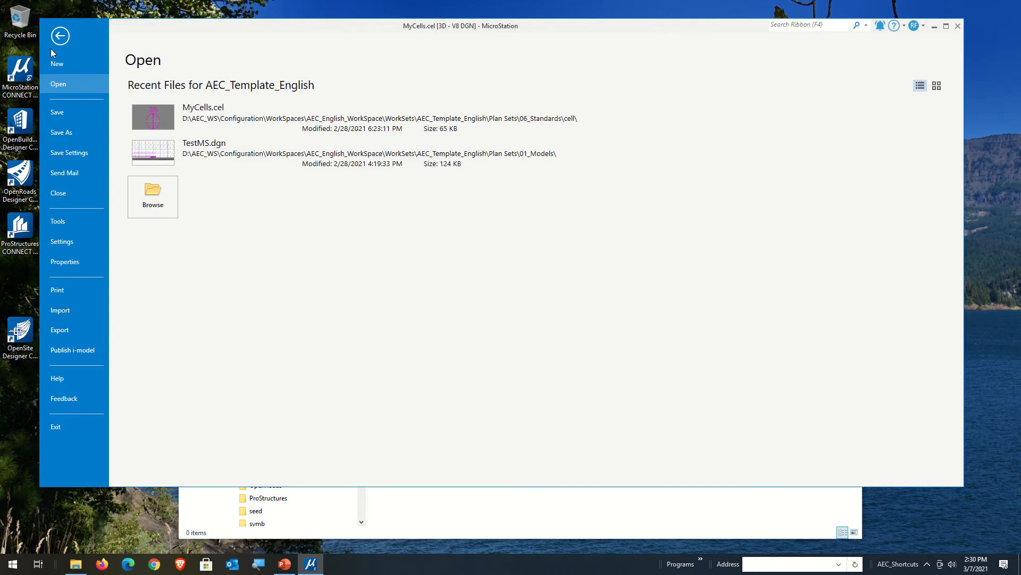
right_click(270, 124)
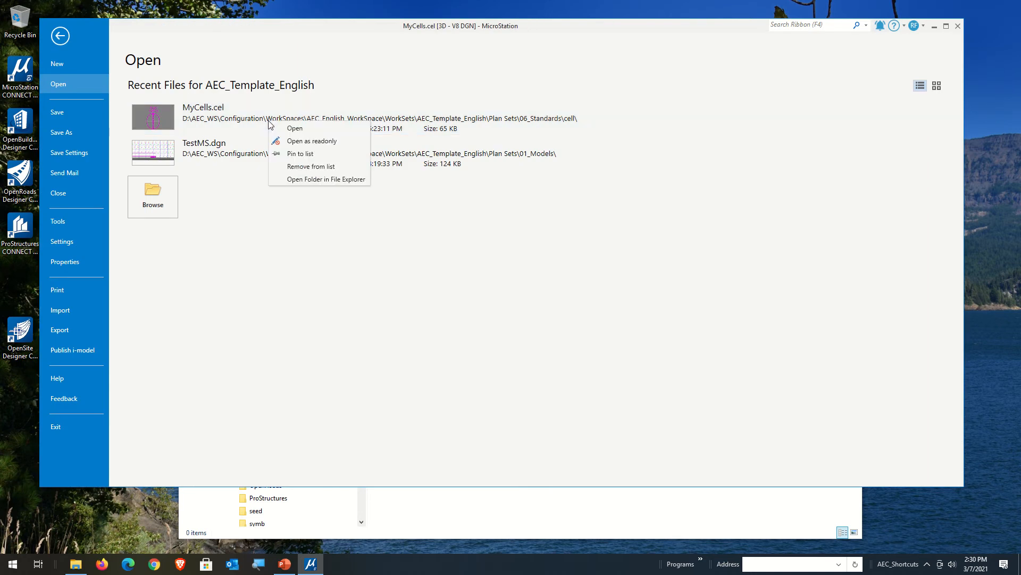
left_click(327, 181)
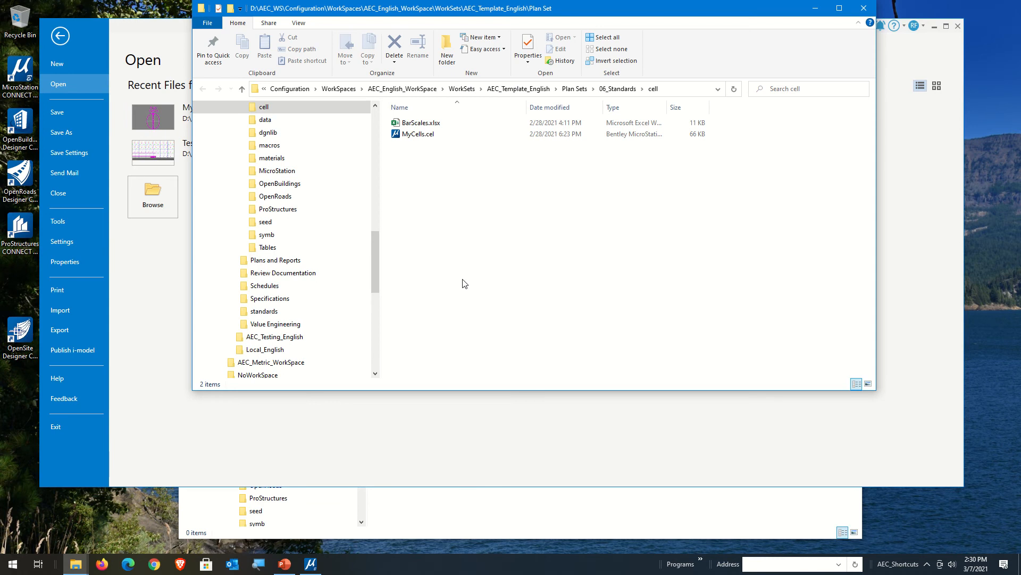
Step: Make the D: drive File Explorer window taller to show its folder tree, and close the ProgramData cell folder window
left_click_drag(377, 260, 370, 206)
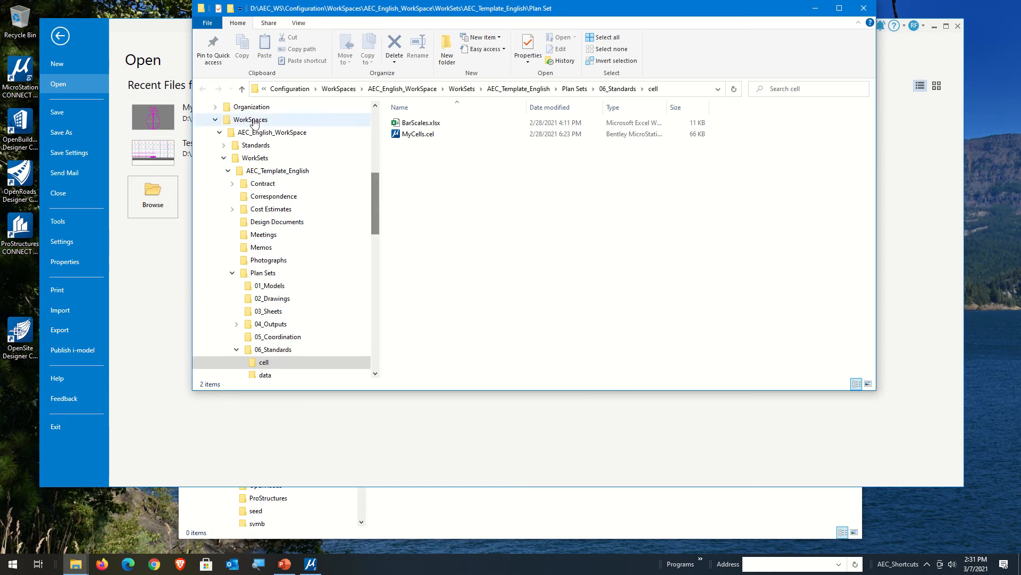
left_click(473, 514)
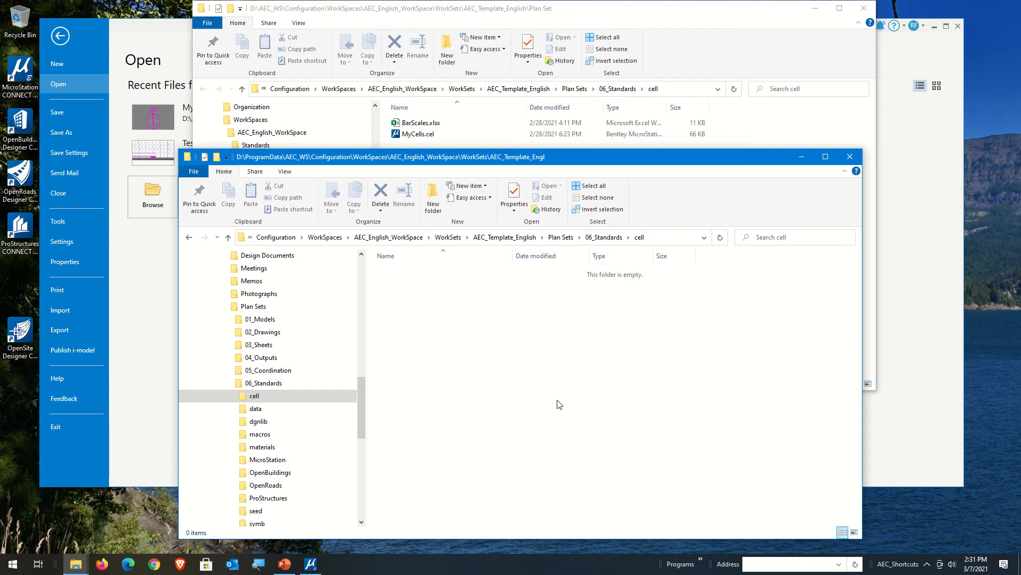
left_click_drag(504, 167, 1019, 170)
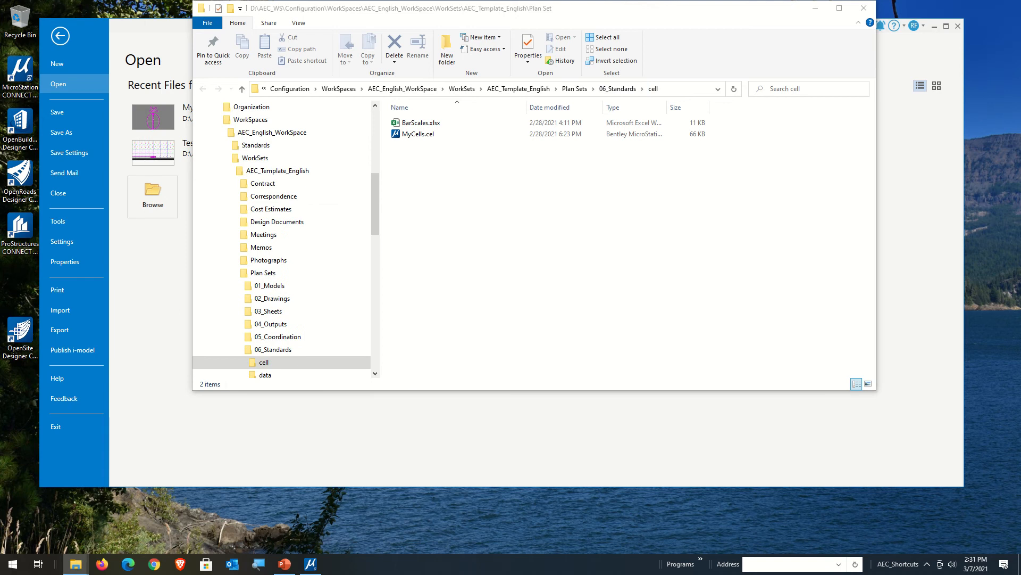
left_click(616, 220)
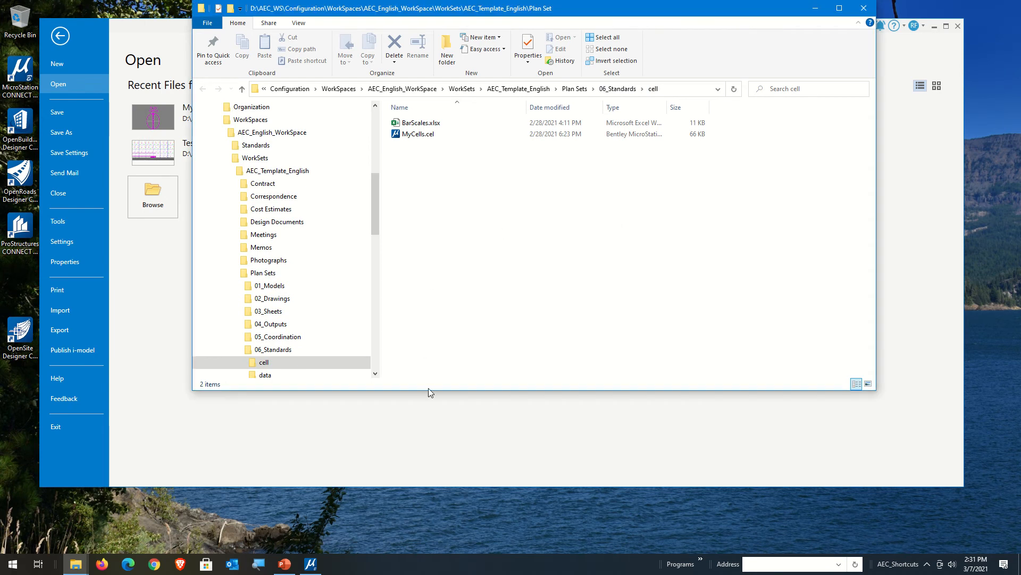
left_click_drag(428, 390, 428, 551)
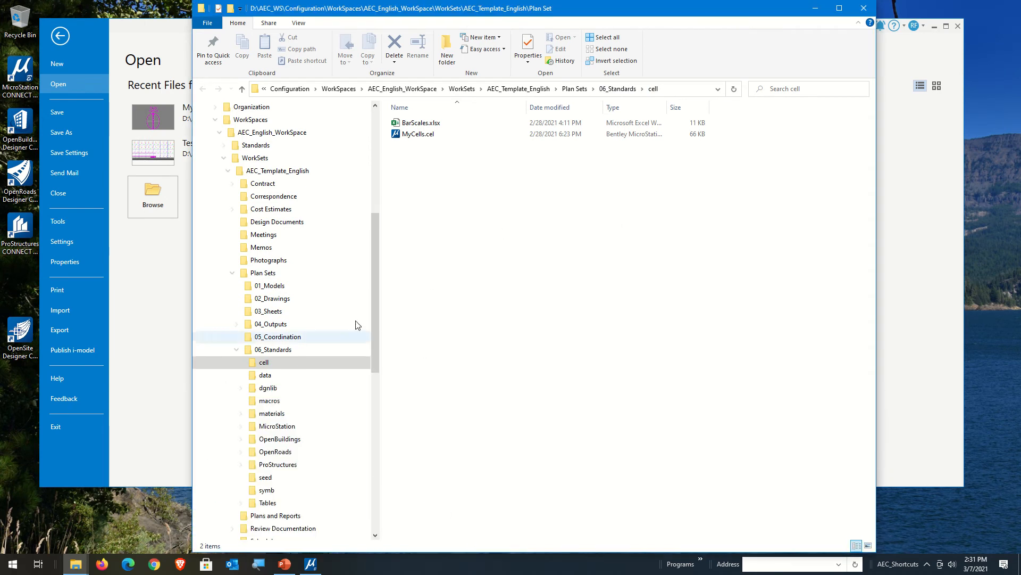
left_click_drag(379, 293, 376, 252)
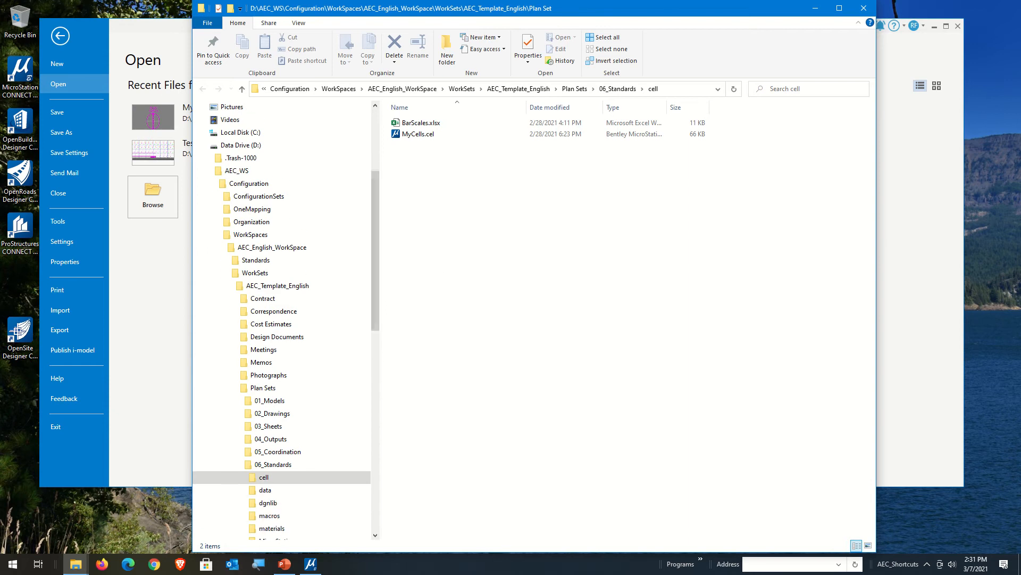
left_click_drag(1020, 128, 390, 141)
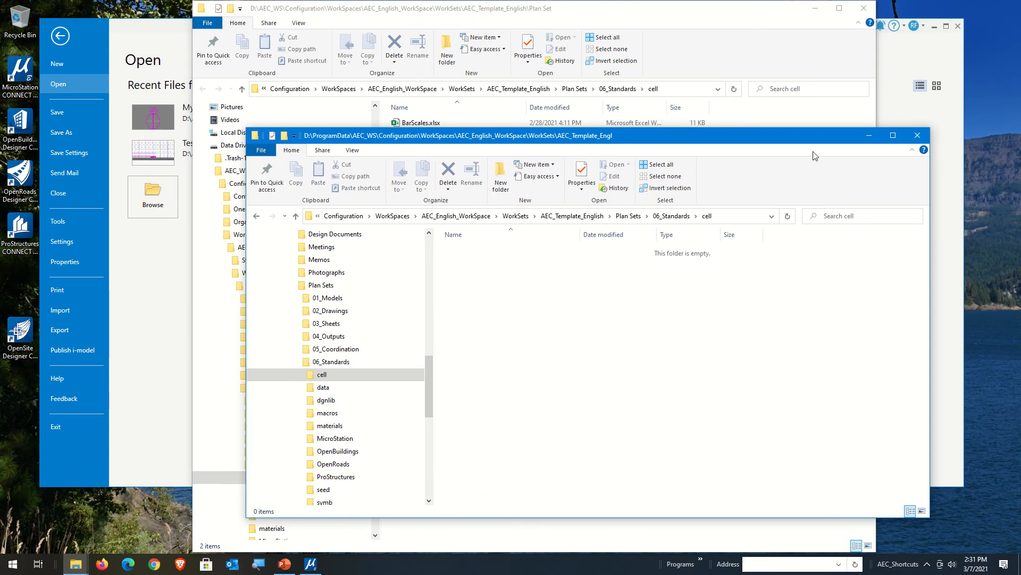
left_click(919, 135)
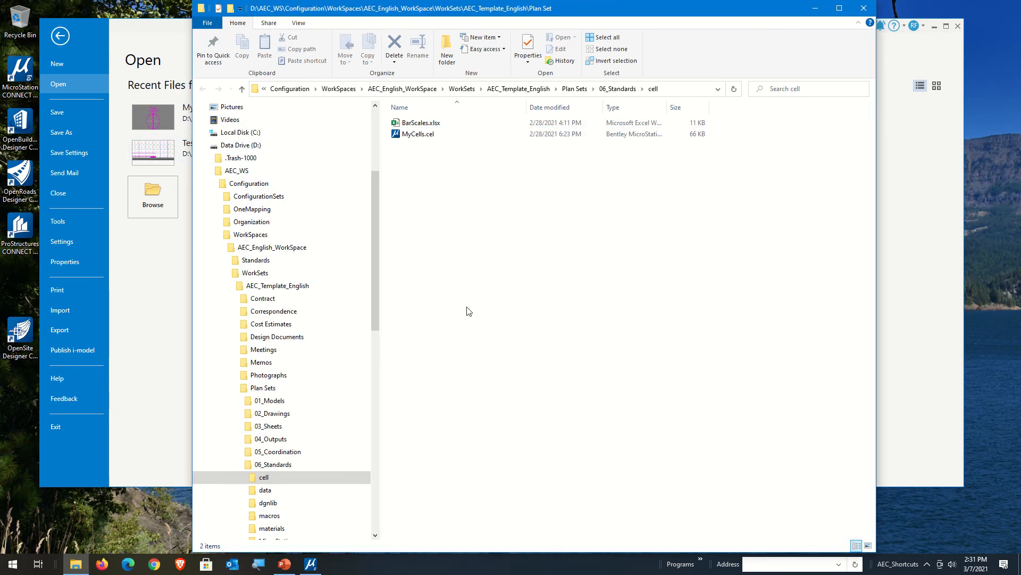
Step: Review the subfolders of 06_Standards in the folder tree and select MyCells.cel in the cell folder
scroll(319, 420, "down", 3)
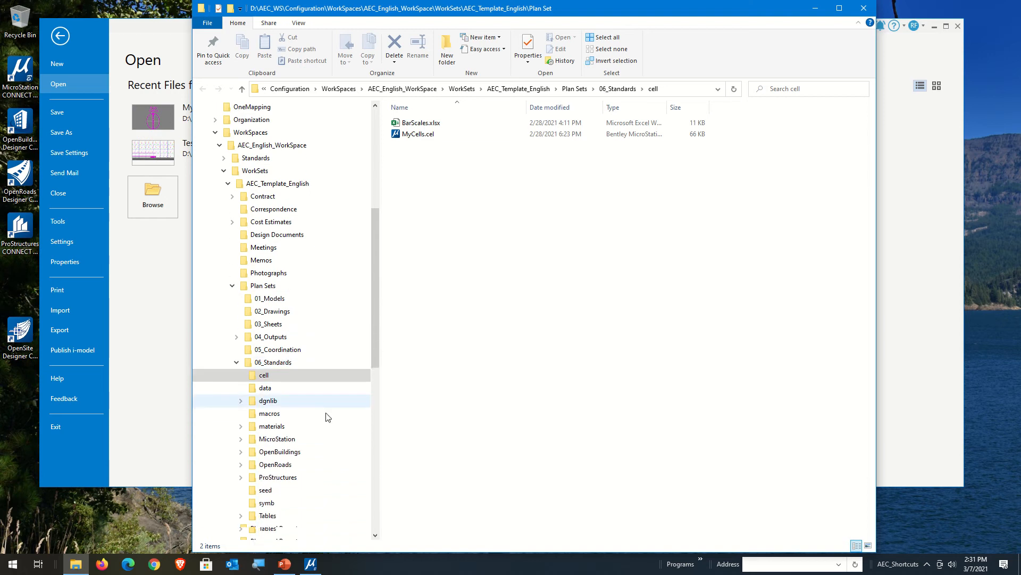
scroll(330, 426, "down", 3)
scroll(301, 394, "up", 2)
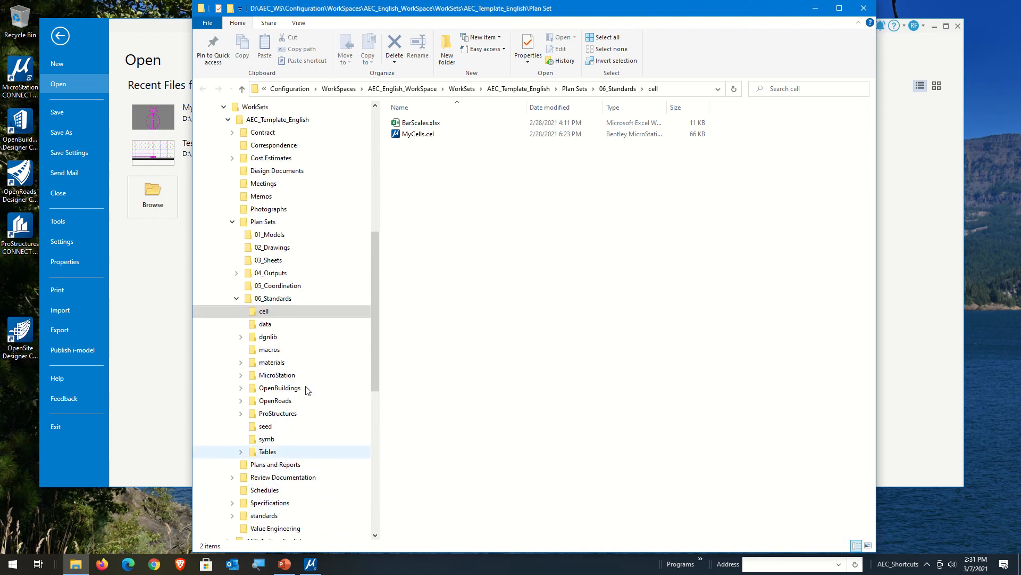
scroll(307, 390, "up", 1)
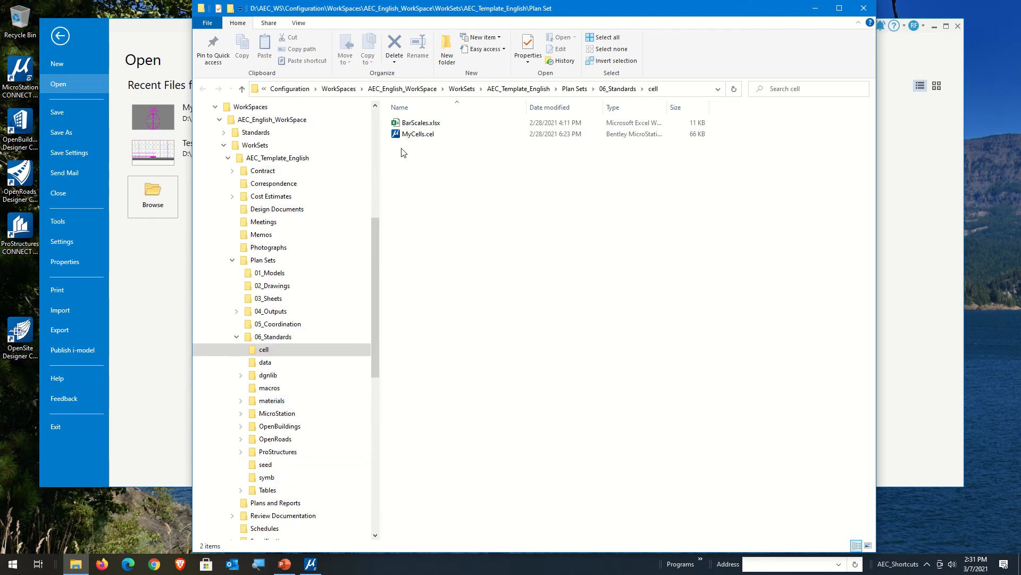
left_click(414, 137)
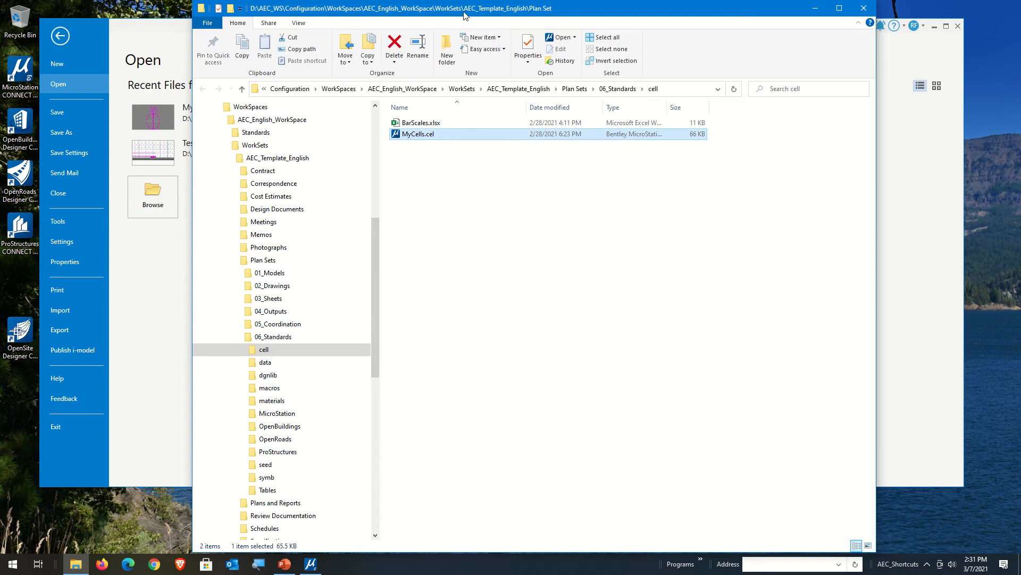
Step: Move File Explorer clear of the recent files list and open the ConfigurationSets folder under D:\AEC_WS\Configuration
left_click_drag(464, 15, 581, 15)
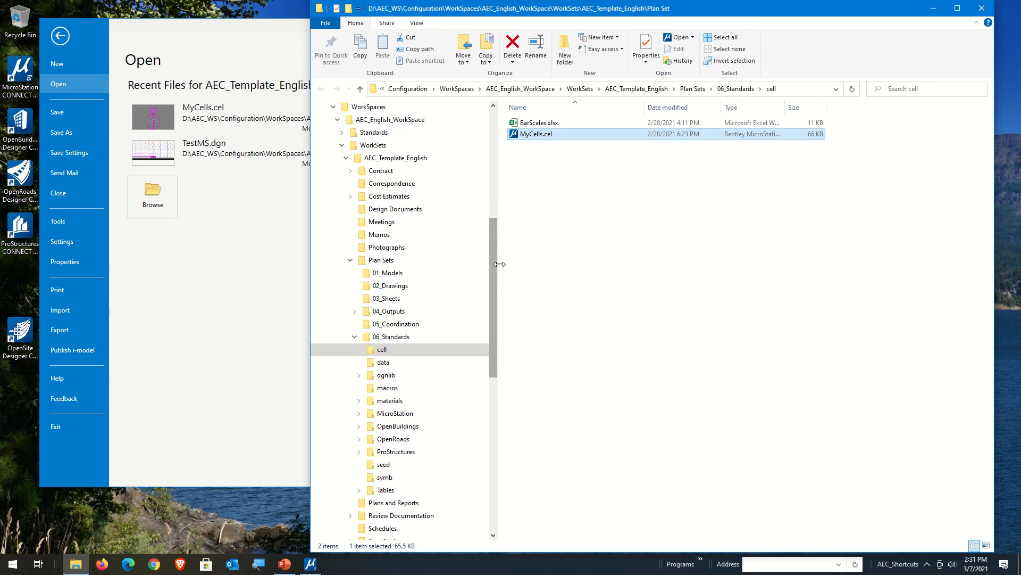
left_click_drag(495, 259, 485, 221)
left_click(331, 234)
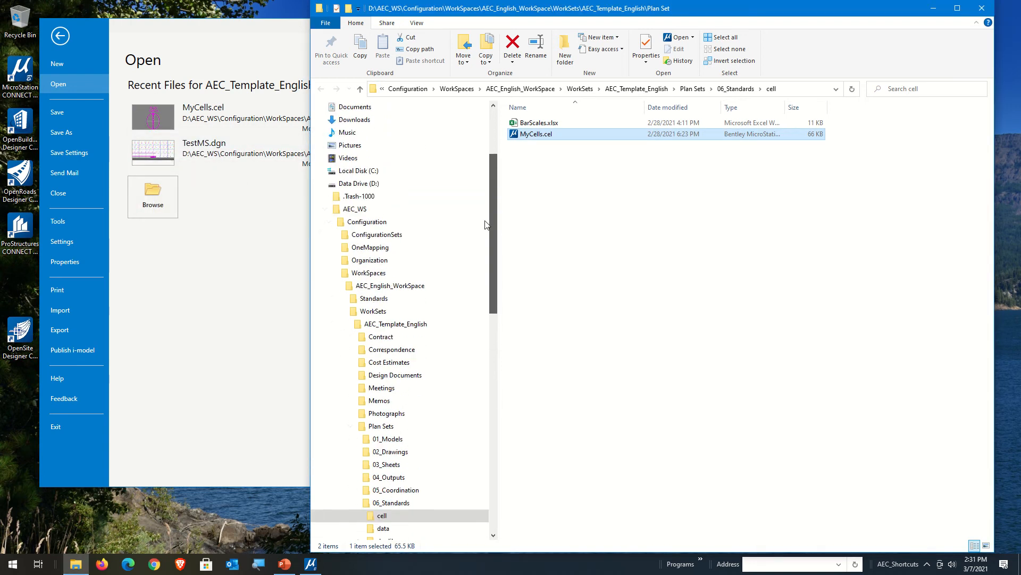
left_click(330, 235)
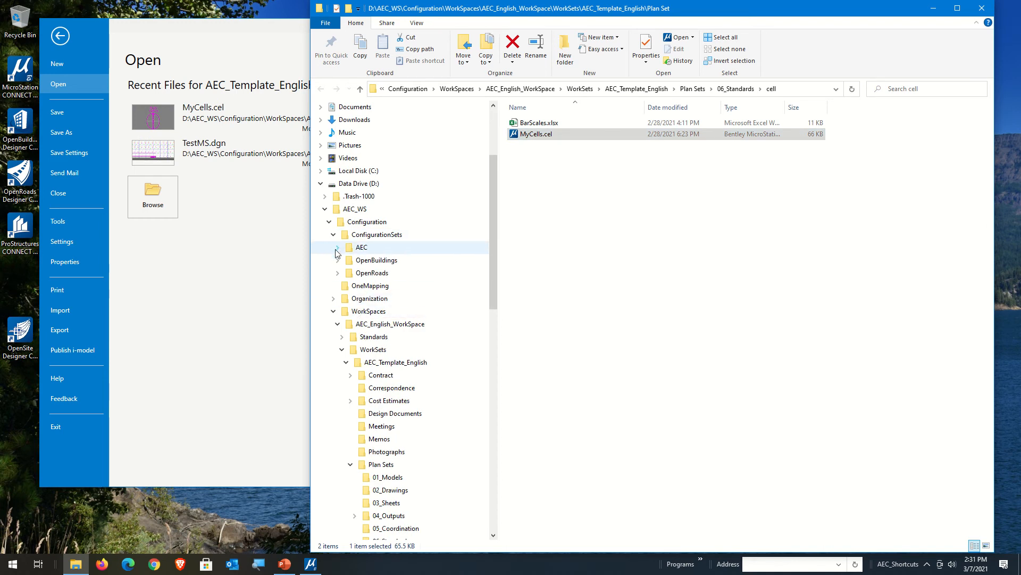
left_click(375, 236)
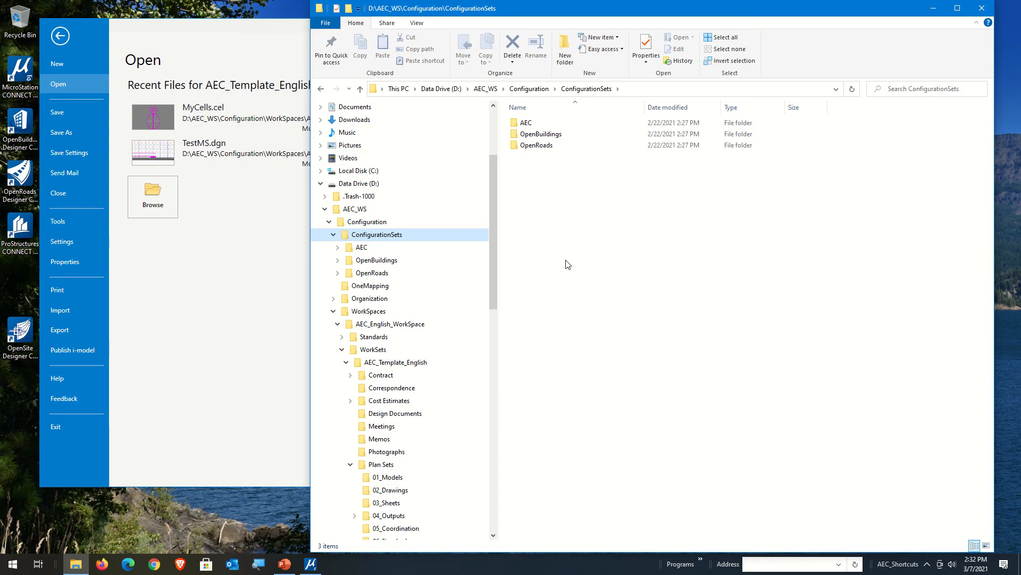
Step: Create a new folder named MyConfigSet inside ConfigurationSets
right_click(544, 244)
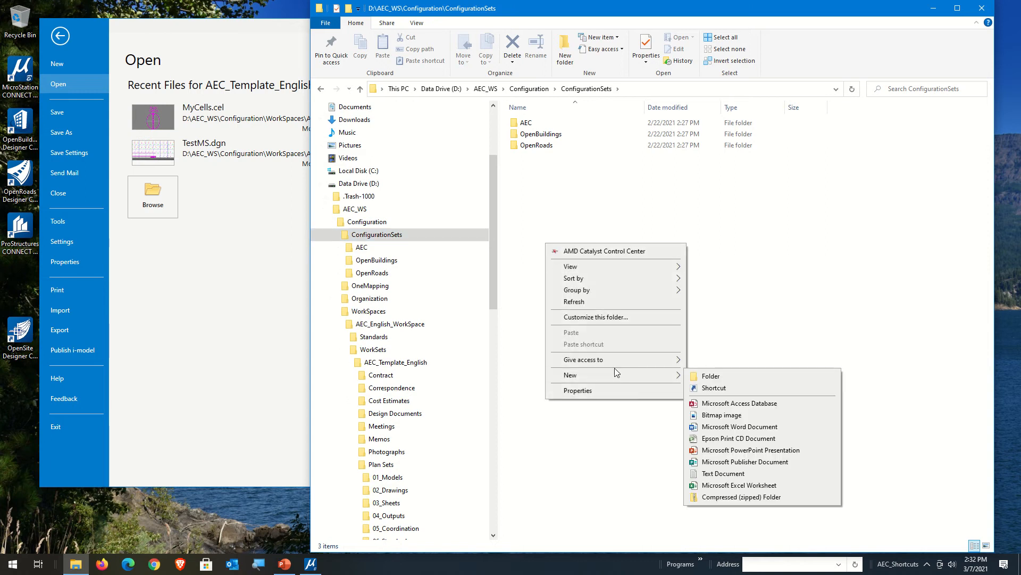
mouse_move(615, 383)
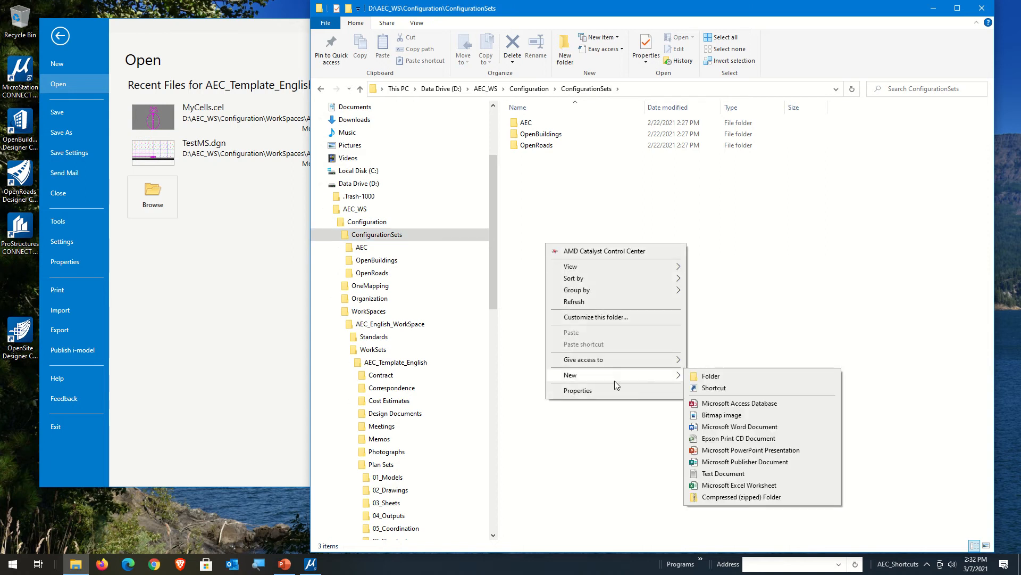
left_click(713, 376)
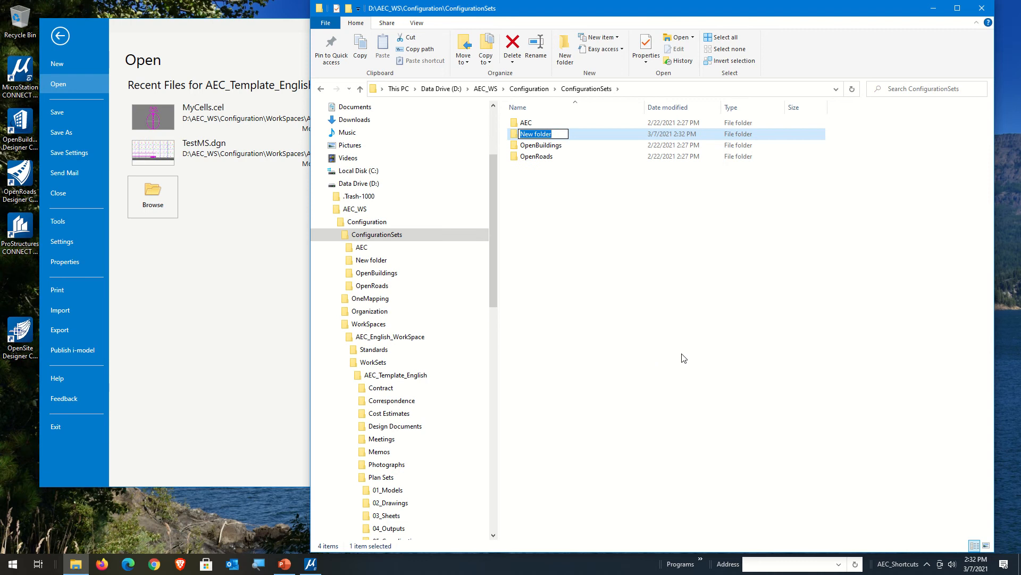
type("MyConfigSet")
key("Return")
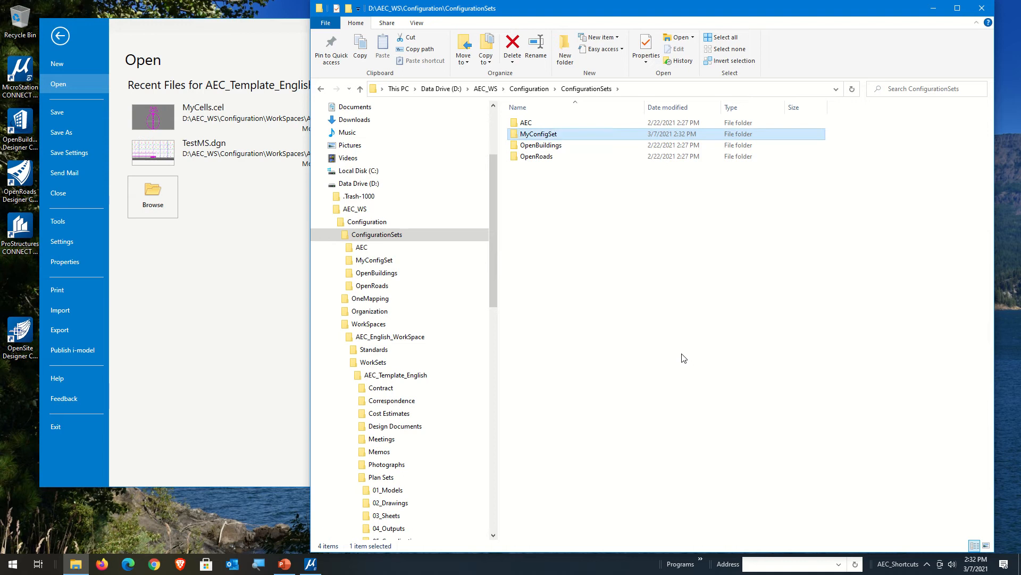
Step: Check the contents of the AEC configuration set folder and return to ConfigurationSets
double_click(533, 123)
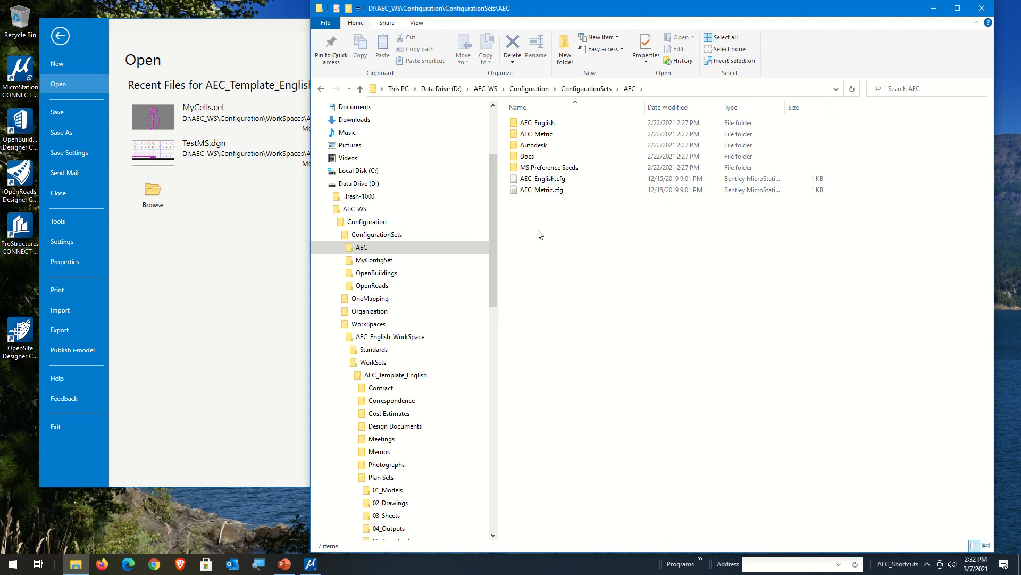
left_click(390, 236)
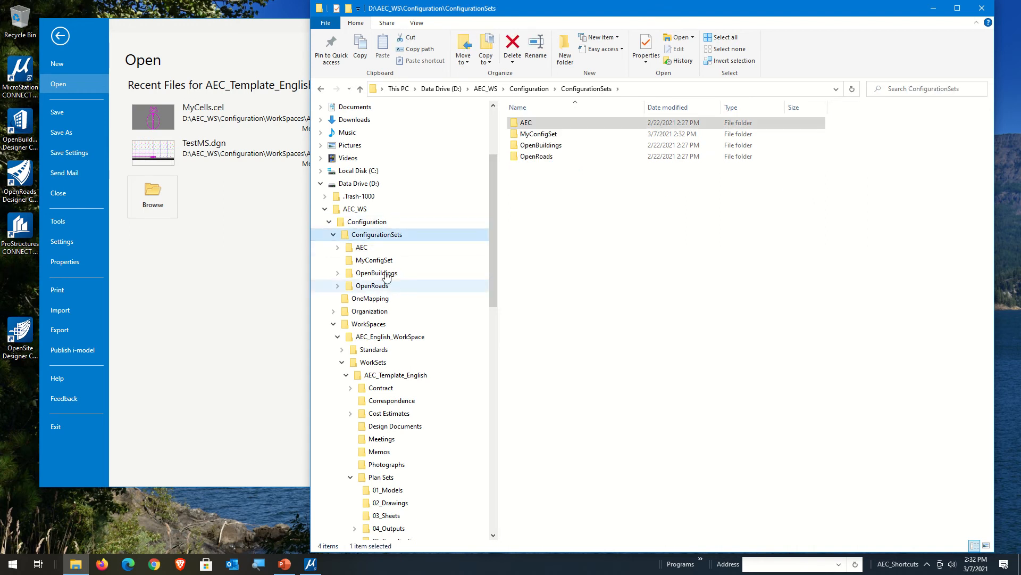
Step: Open AEC_English_WorkSpace.cfg from the WorkSpaces folder in Notepad and highlight the block that includes AEC_English.cfg
left_click(387, 324)
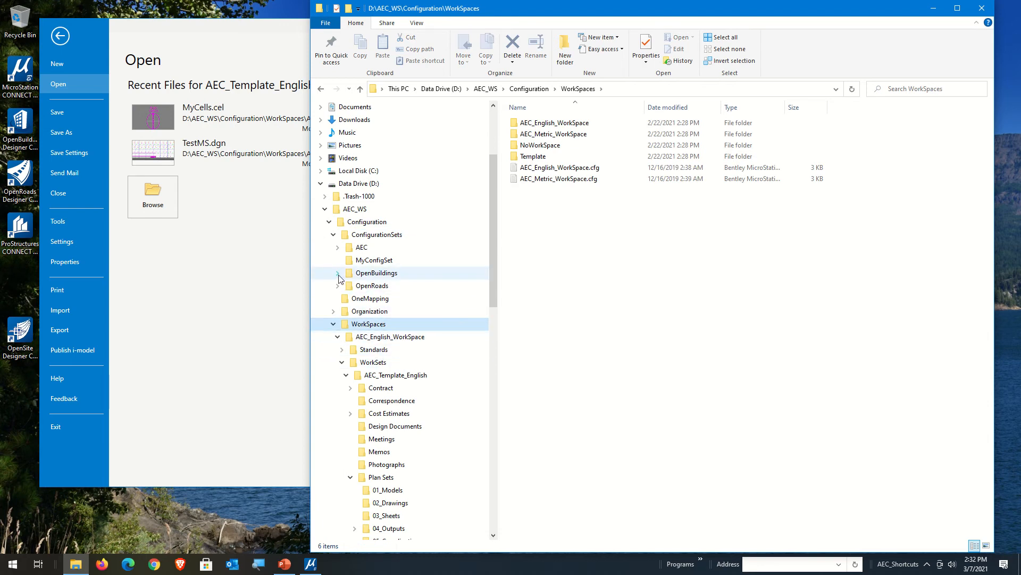
left_click(538, 171)
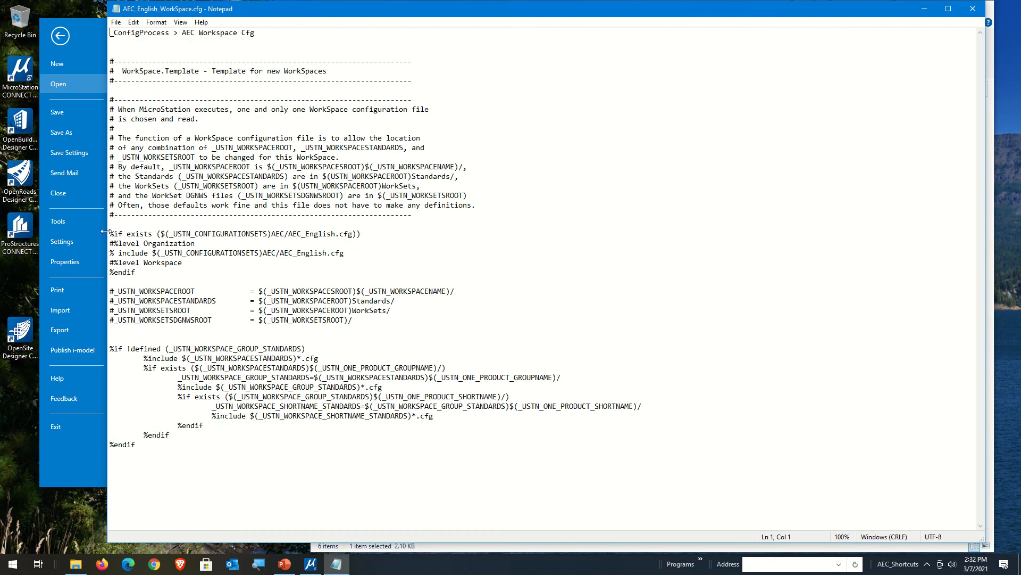
left_click_drag(110, 234, 109, 281)
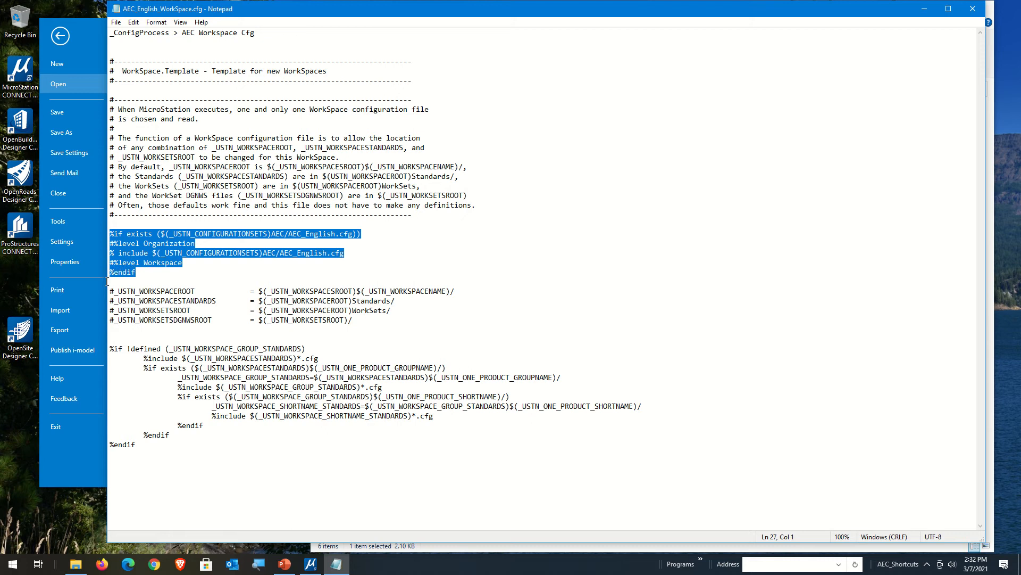
Step: Add blank lines below the AEC_English.cfg include block and paste a copy of its %if exists line there
left_click(168, 283)
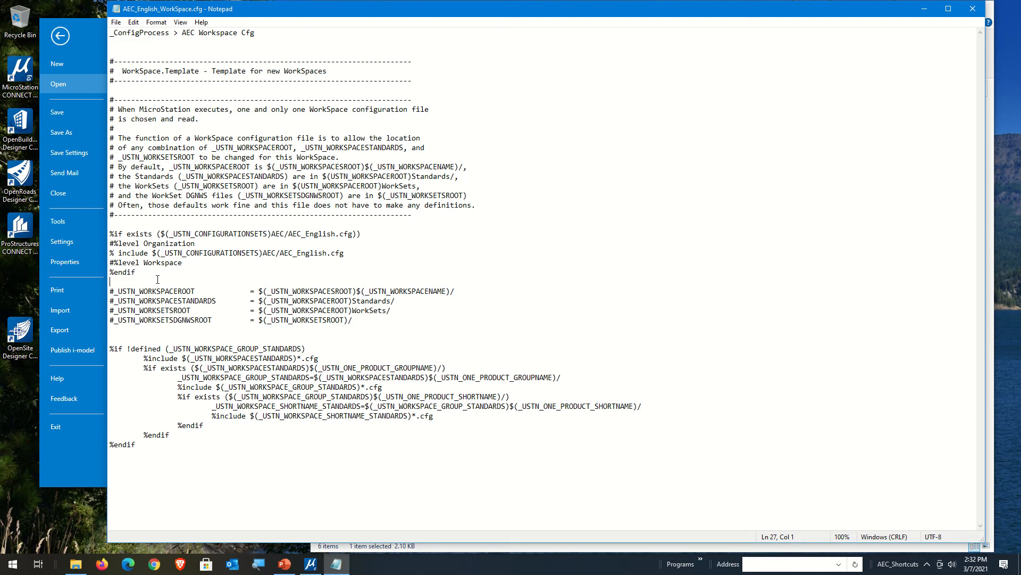
key("Return")
key("Return")
key("Return")
key("Return")
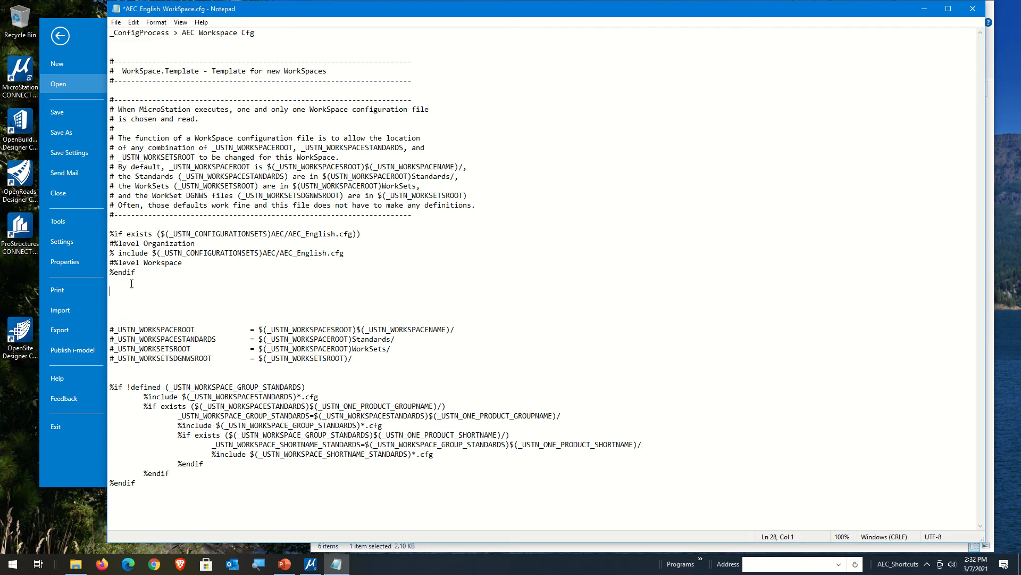
mouse_move(110, 234)
left_mouse_down()
mouse_move(109, 252)
mouse_move(104, 242)
left_mouse_up()
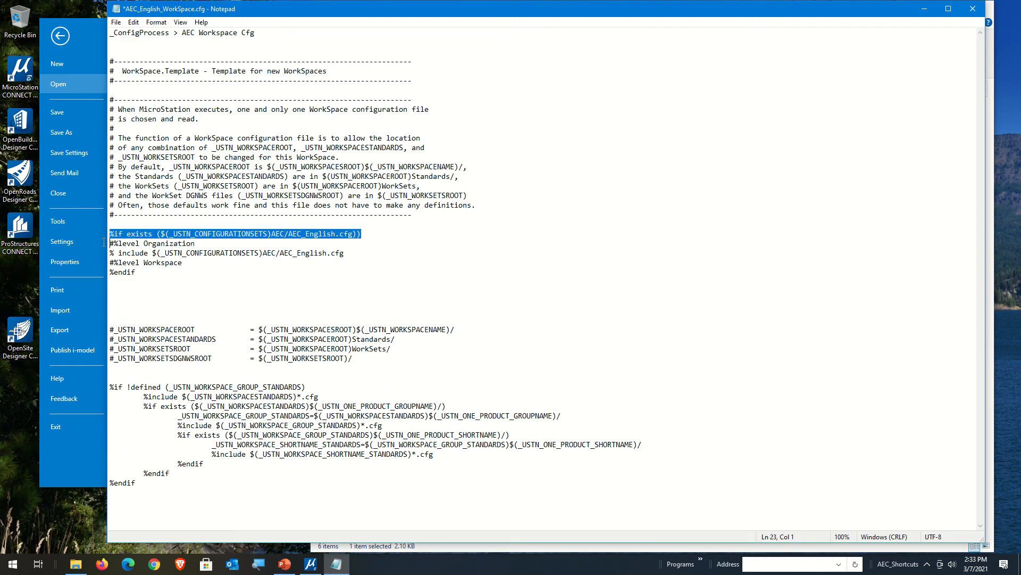
key("ctrl+c")
left_click(144, 291)
key("ctrl+v")
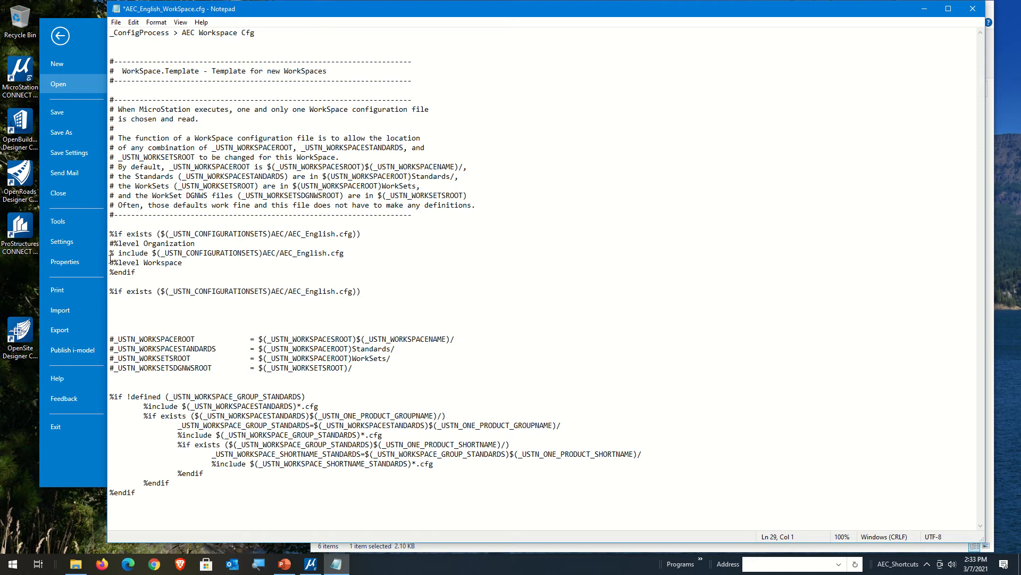
Step: Copy the % include and %endif lines of the original block below the duplicated %if exists line
left_click_drag(109, 253, 110, 262)
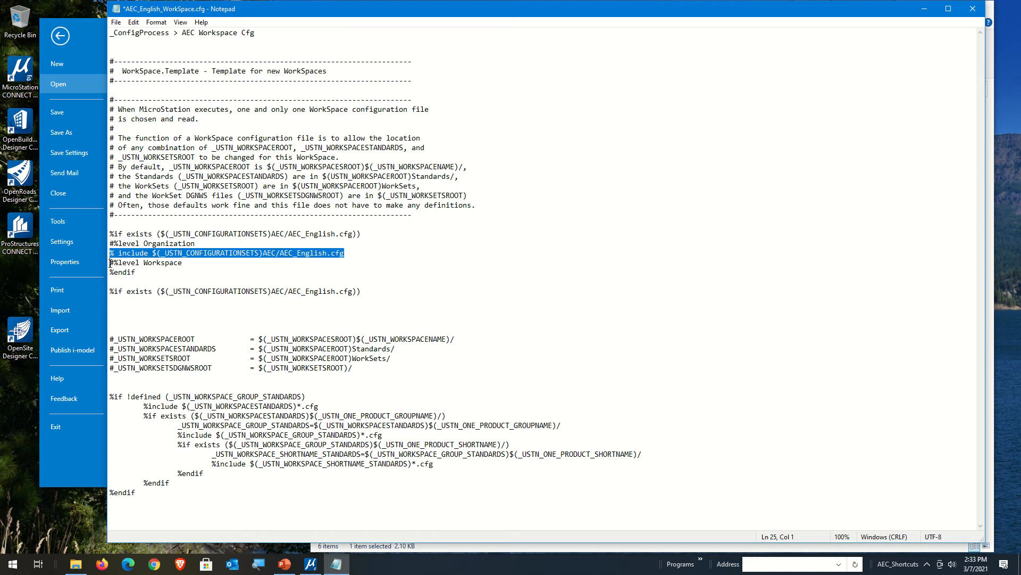
key("ctrl+c")
left_click(121, 301)
key("ctrl+v")
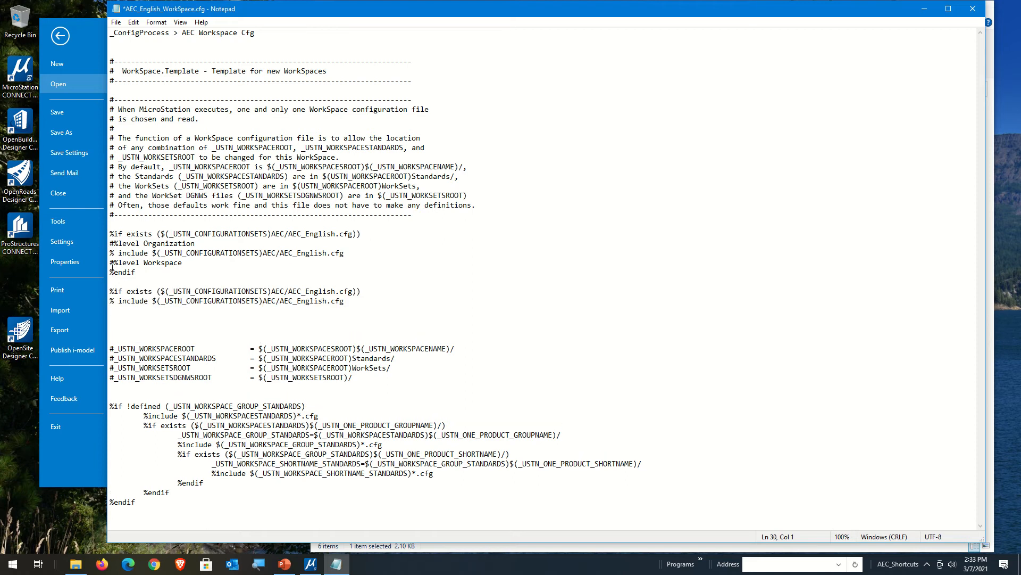
left_click_drag(110, 272, 111, 280)
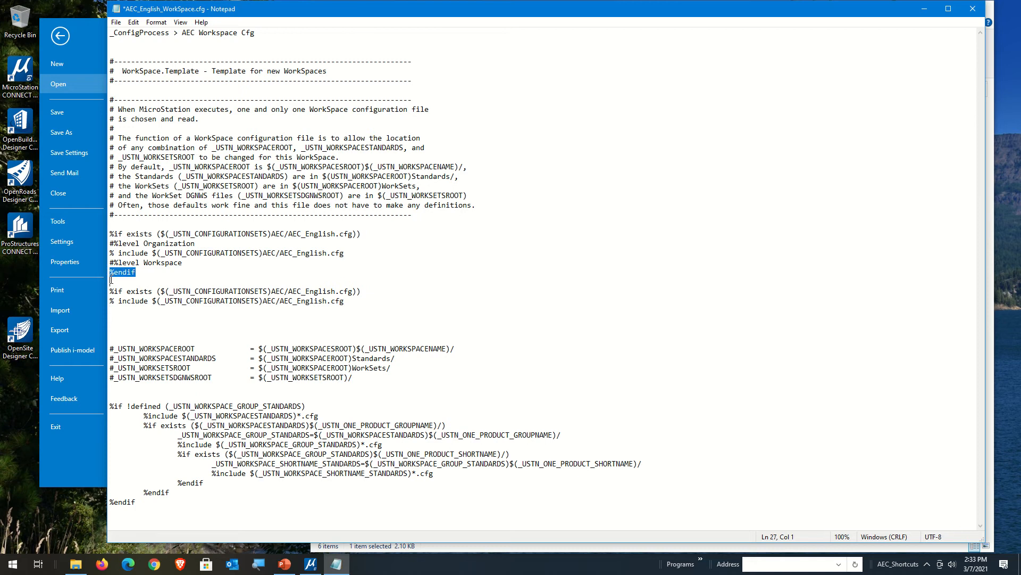
key("ctrl+c")
left_click(126, 313)
key("ctrl+v")
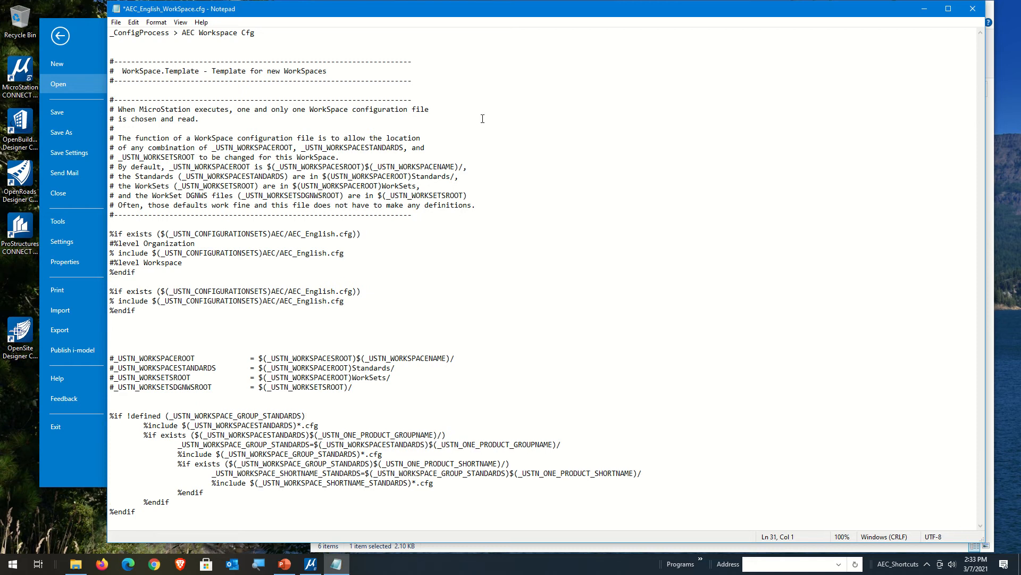
Step: Place the Notepad and File Explorer windows side by side and go up to the D:\AEC_WS\Configuration folder
left_click_drag(426, 14, 1014, 45)
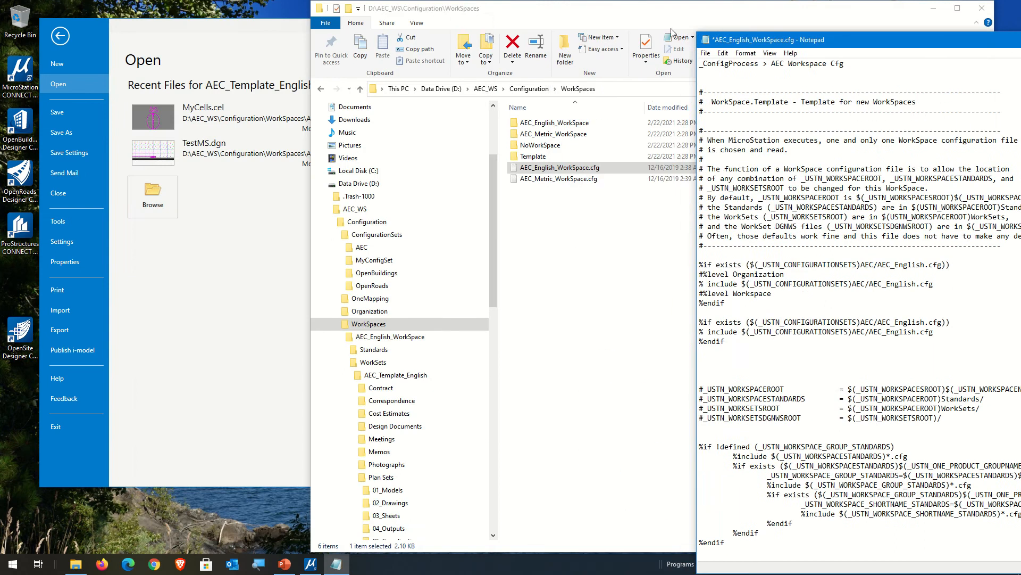
left_click_drag(570, 12, 262, 16)
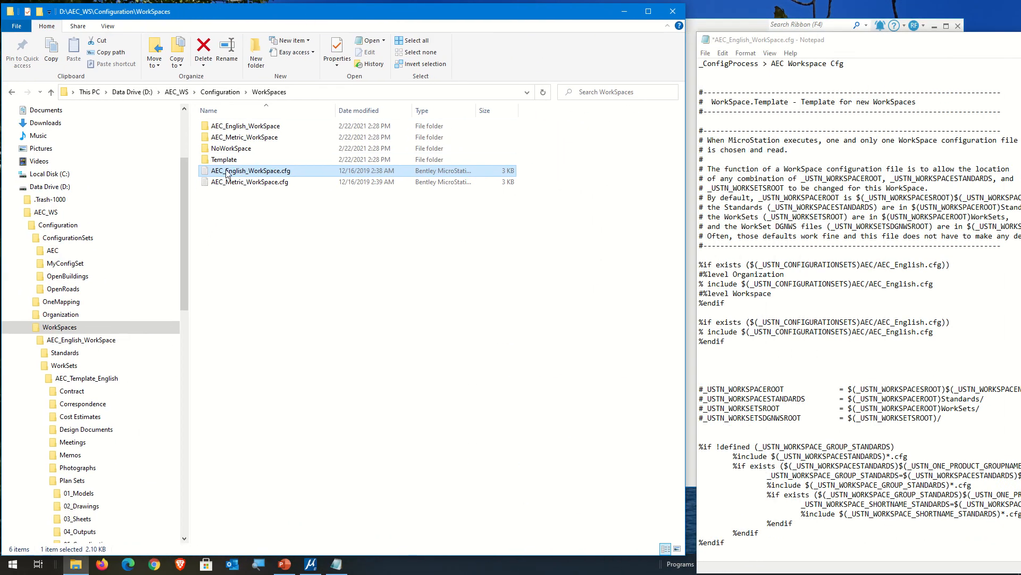
left_click(220, 92)
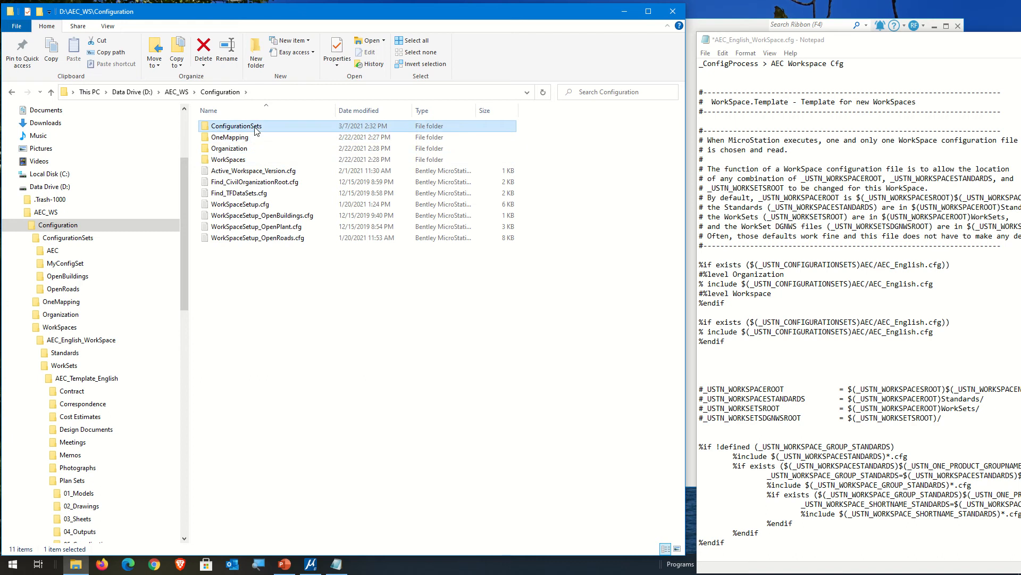
Step: Copy the MyConfigSet folder name and replace the AEC folder with MyConfigSet in both paths of the duplicated include block
double_click(237, 126)
left_click(287, 138)
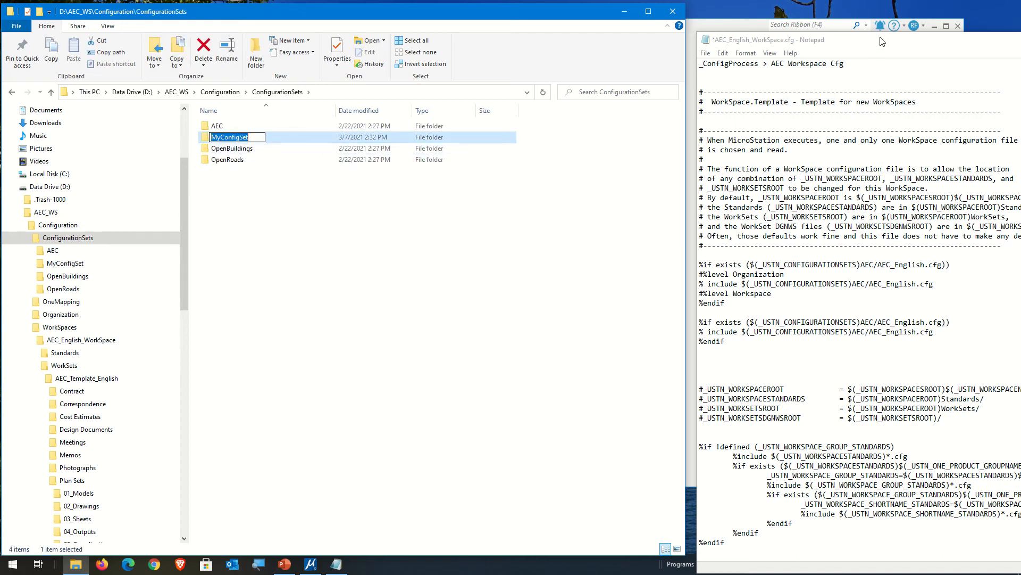
left_click_drag(811, 39, 458, 8)
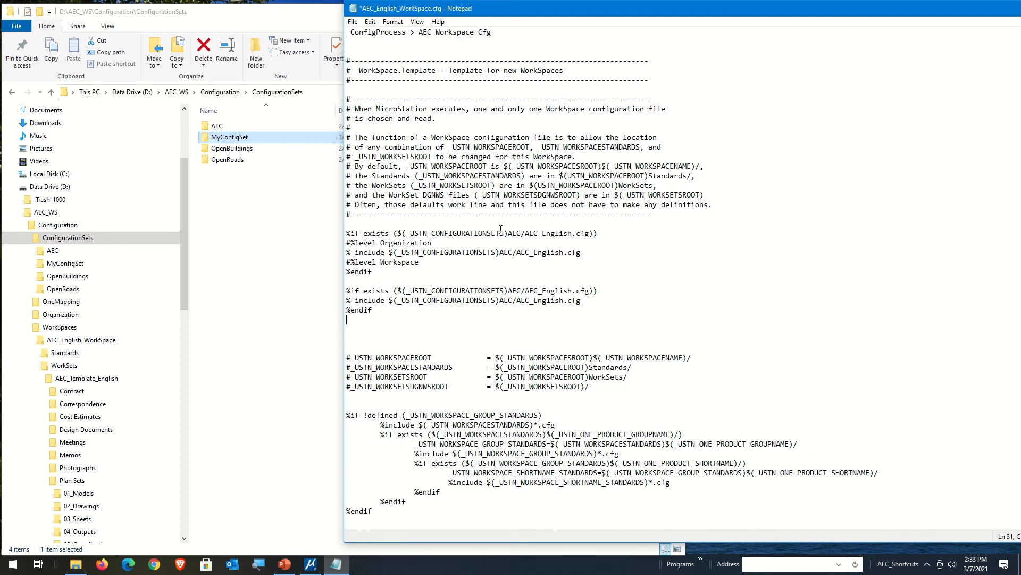
mouse_move(508, 293)
left_mouse_down()
mouse_move(521, 293)
mouse_move(505, 300)
mouse_move(513, 300)
left_mouse_up()
type("MyConfigSet")
type("MyConfigSet")
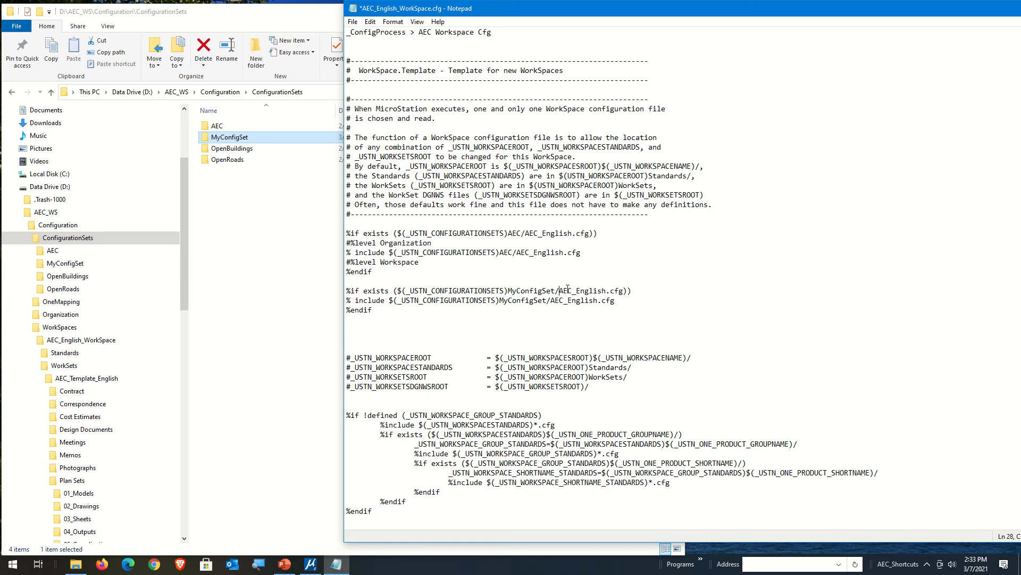
Step: Replace the AEC_English file name with MyConfigSet in the %if exists and % include lines of the duplicated block
left_click_drag(560, 291, 608, 294)
key("ctrl+v")
left_click_drag(549, 301, 600, 301)
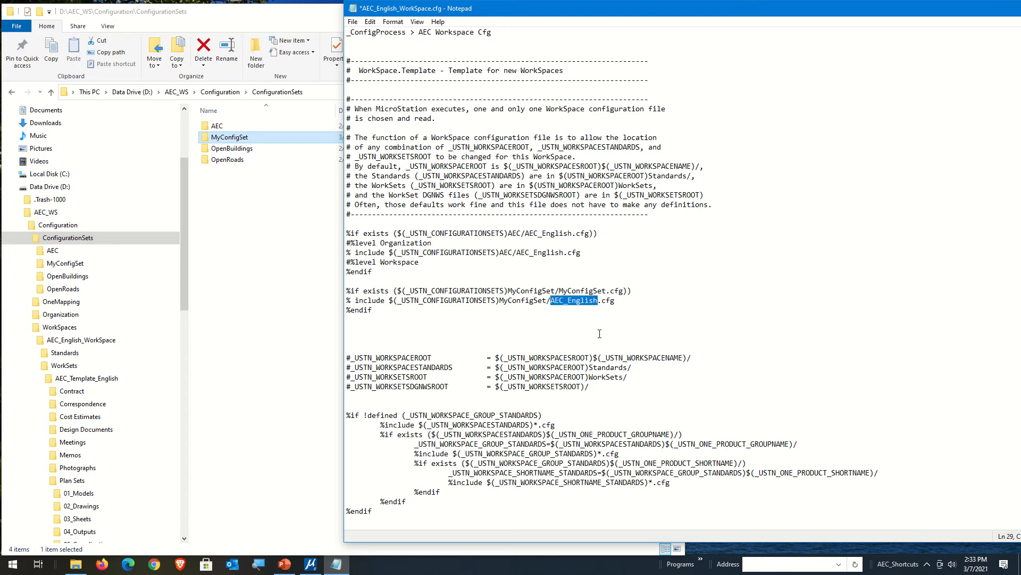
key("ctrl+v")
Step: Open AEC_English.cfg from the AEC configuration set folder to examine its contents, and close it
left_click(267, 232)
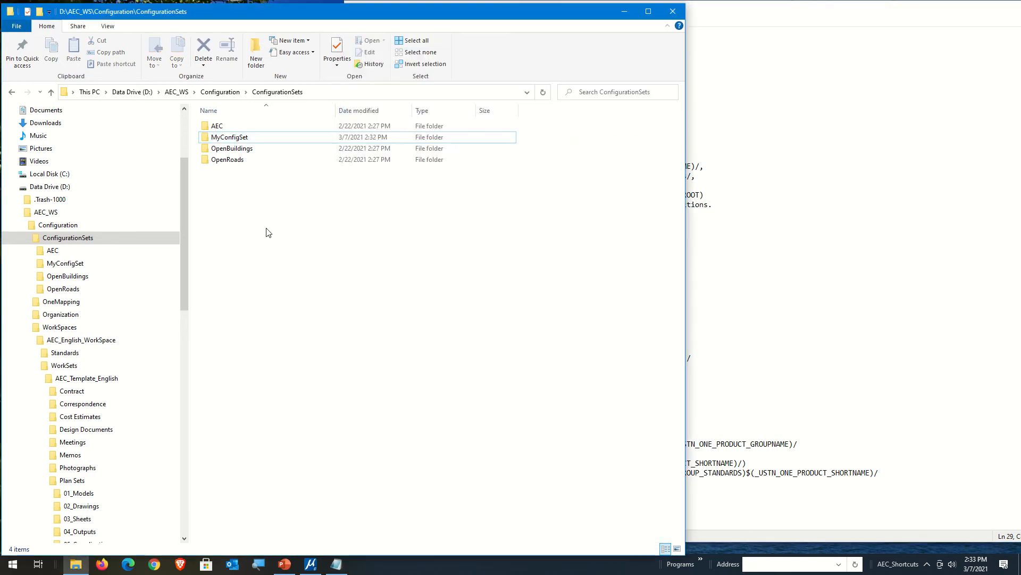
left_click(230, 131)
double_click(229, 131)
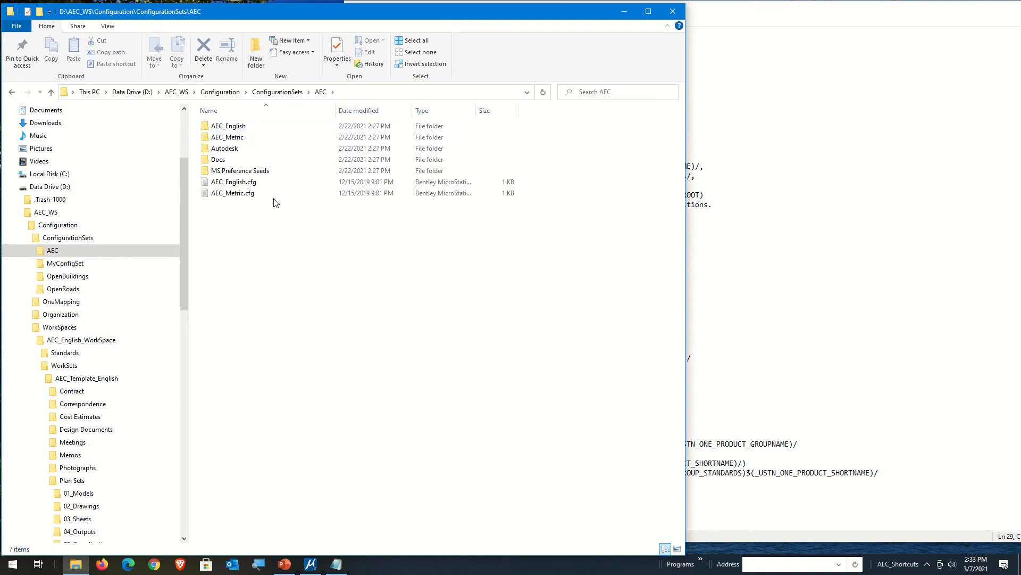
left_click(250, 183)
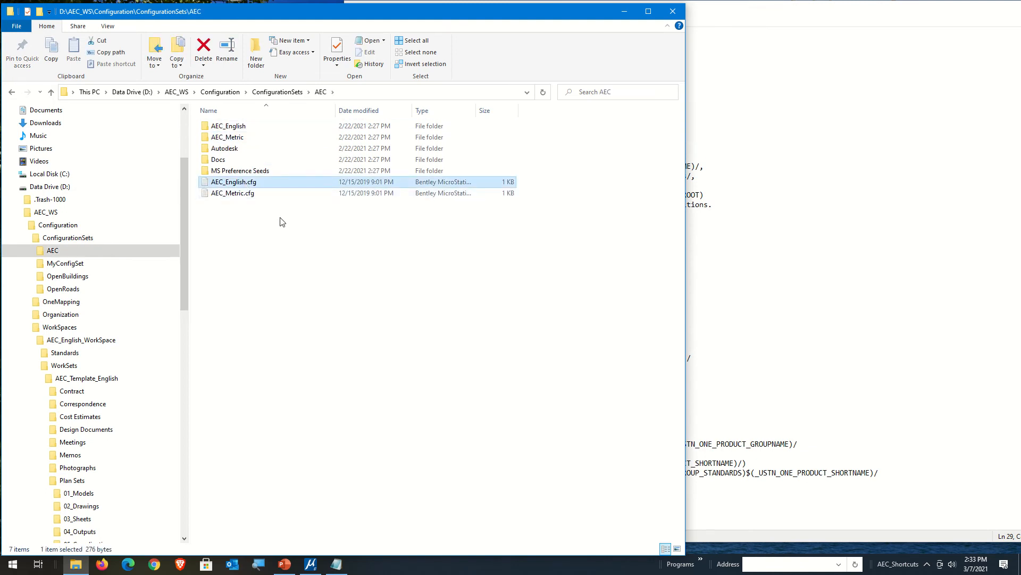
double_click(234, 184)
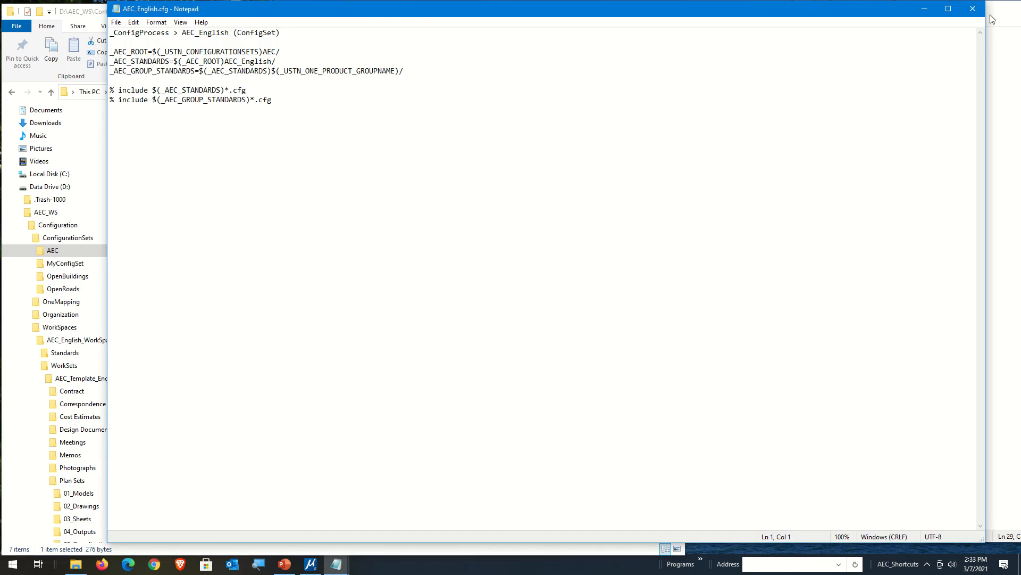
left_click(972, 8)
left_click(343, 316)
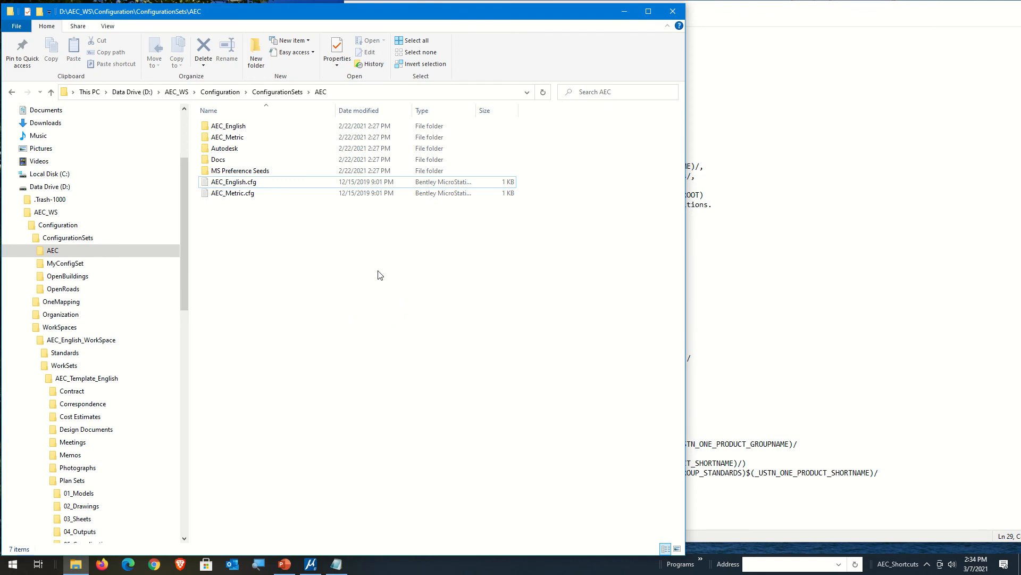
Step: Remove three surplus blank lines between the MyConfigSet include block and the #_USTN_WORKSPACEROOT line in AEC_English_WorkSpace.cfg
left_click(844, 326)
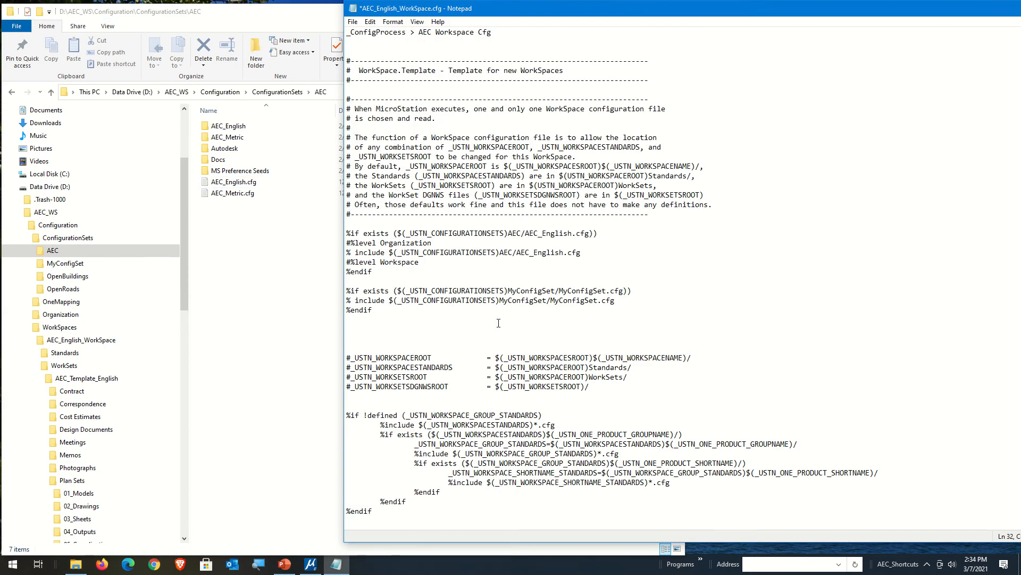
key("Delete")
key("Delete")
key("Delete")
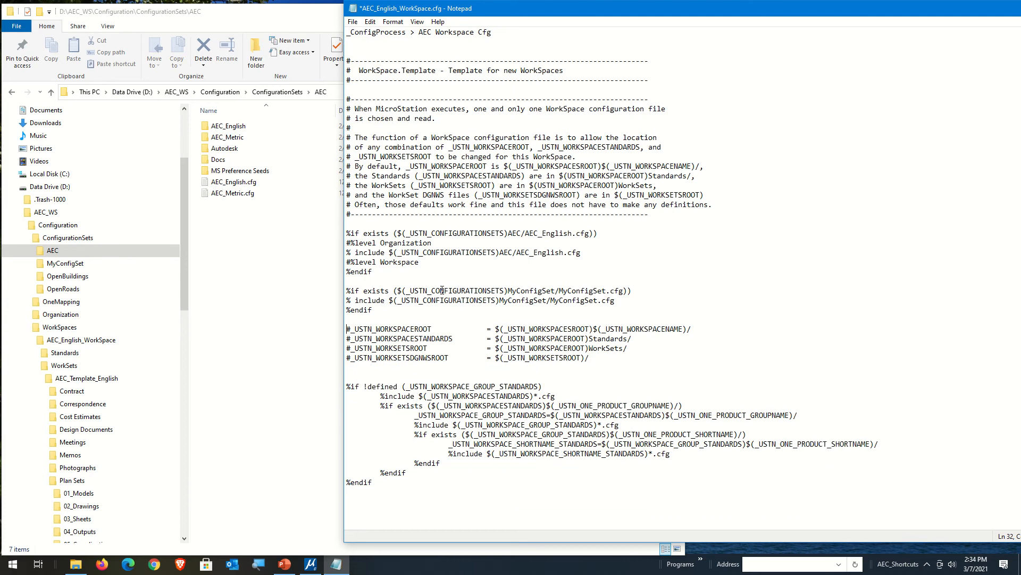
Step: Create a new text document in the ConfigurationSets\MyConfigSet folder and paste MyConfigSet as its base name
left_click(253, 244)
scroll(101, 404, "down", 2)
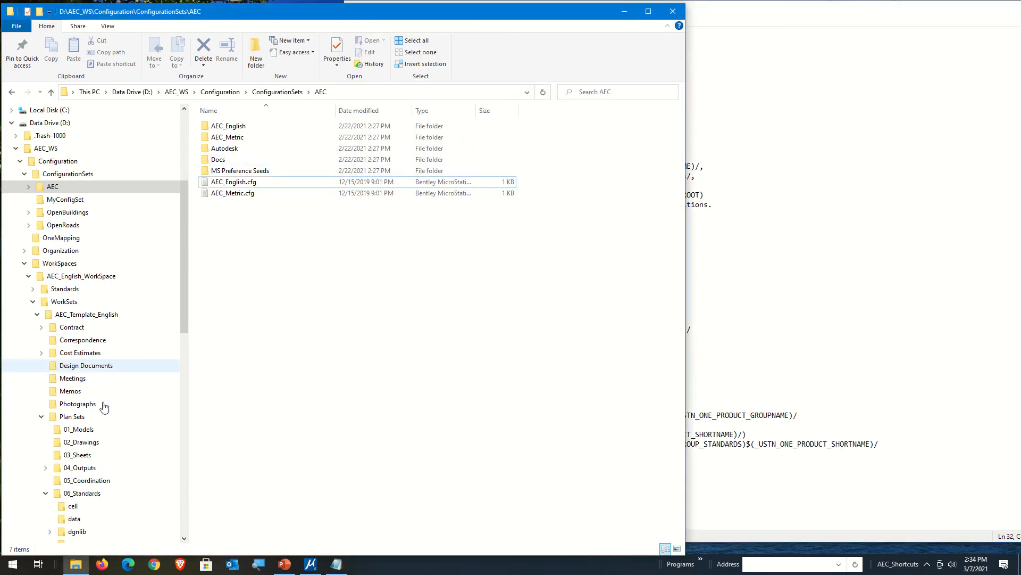
left_click(41, 417)
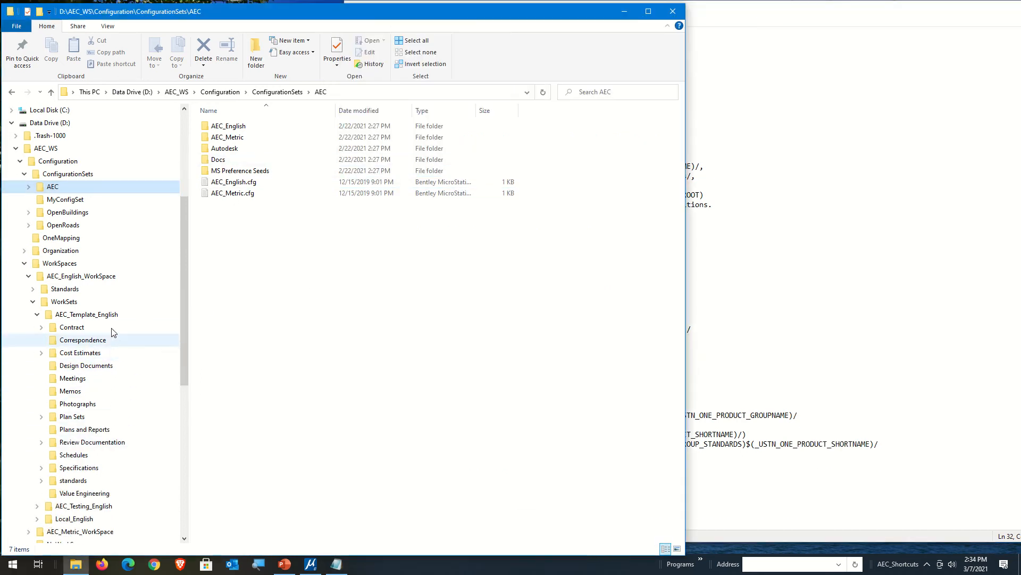
left_click(65, 199)
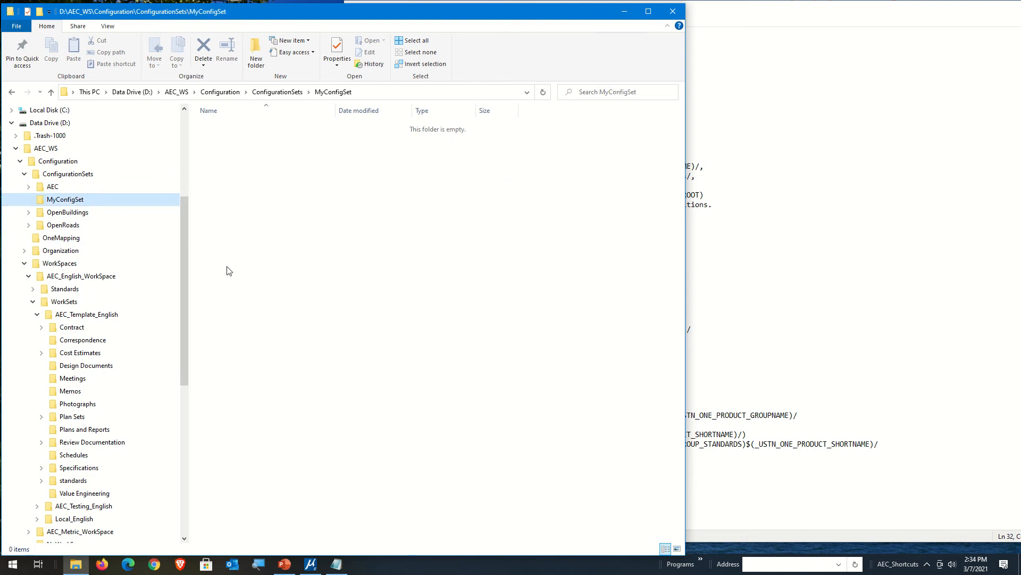
right_click(228, 248)
mouse_move(335, 389)
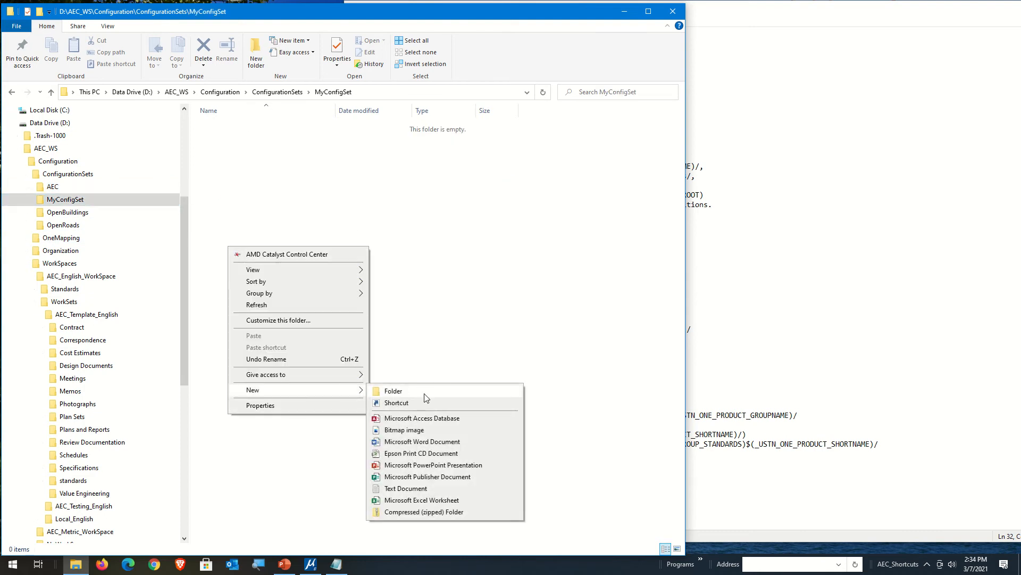
left_click(409, 487)
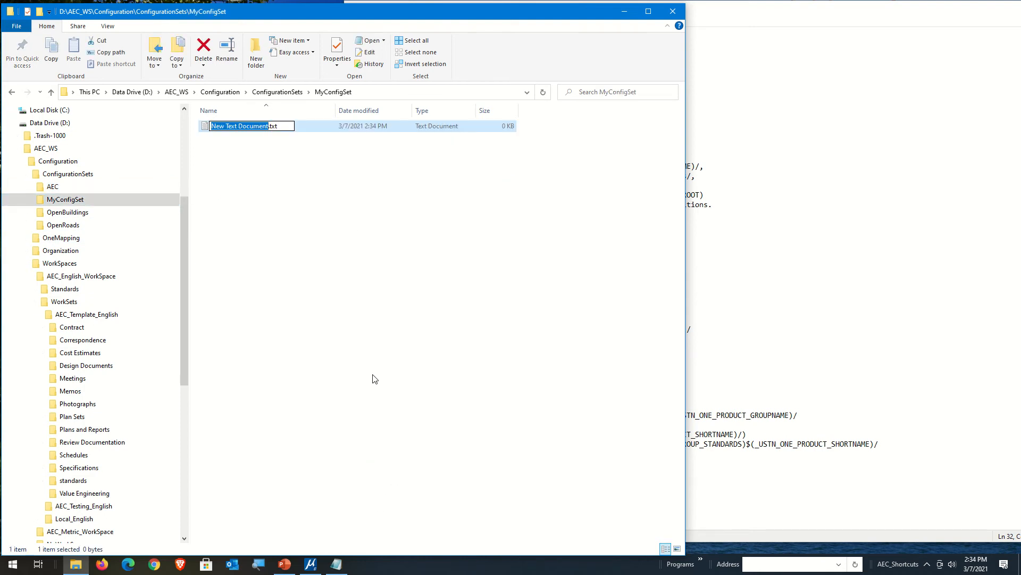
type("MyConfigSet")
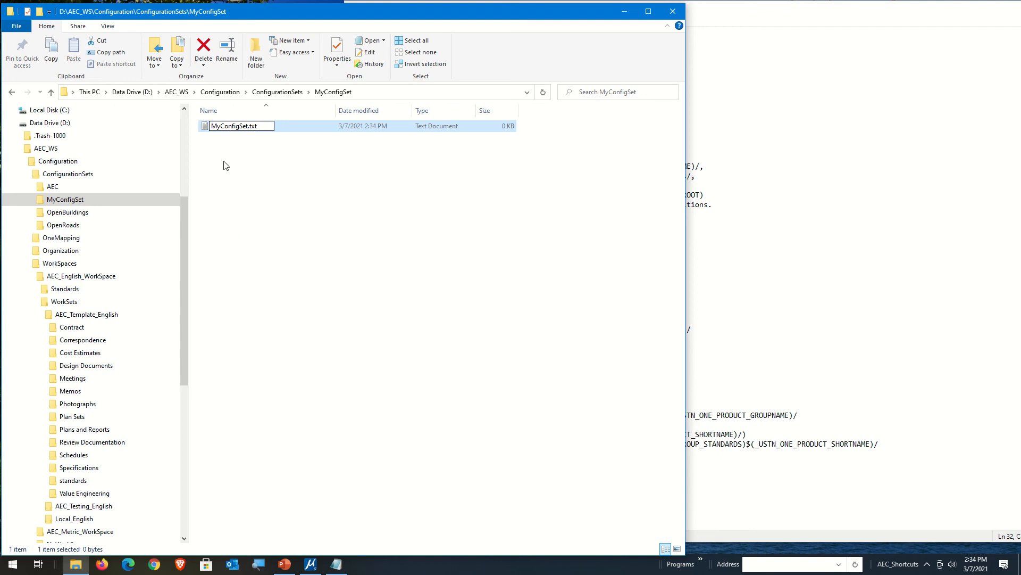
Step: Change the new file's extension to cfg so it is named MyConfigSet.cfg, accepting the extension change
key("BackSpace")
key("BackSpace")
key("BackSpace")
type("cfg")
key("Return")
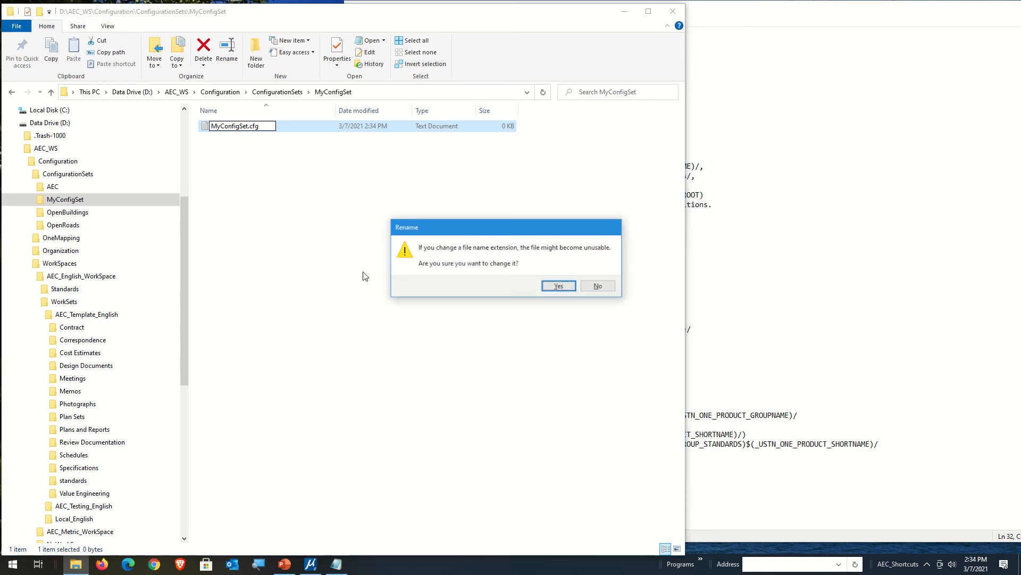
key("Escape")
left_click(248, 180)
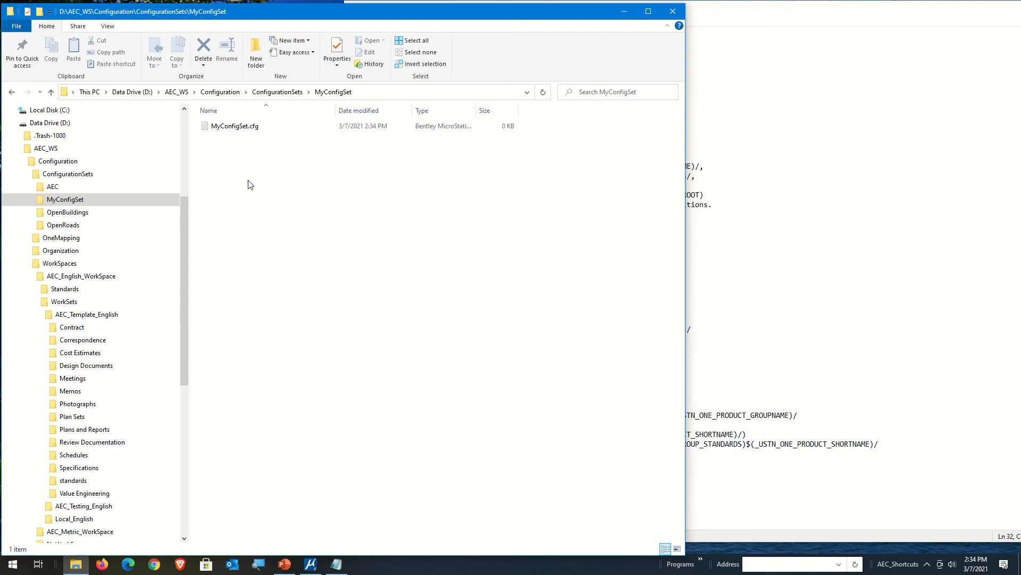
Step: Copy "_ConfigProcess > " from the first line of AEC_English_WorkSpace.cfg and paste it into MyConfigSet.cfg
left_click(764, 245)
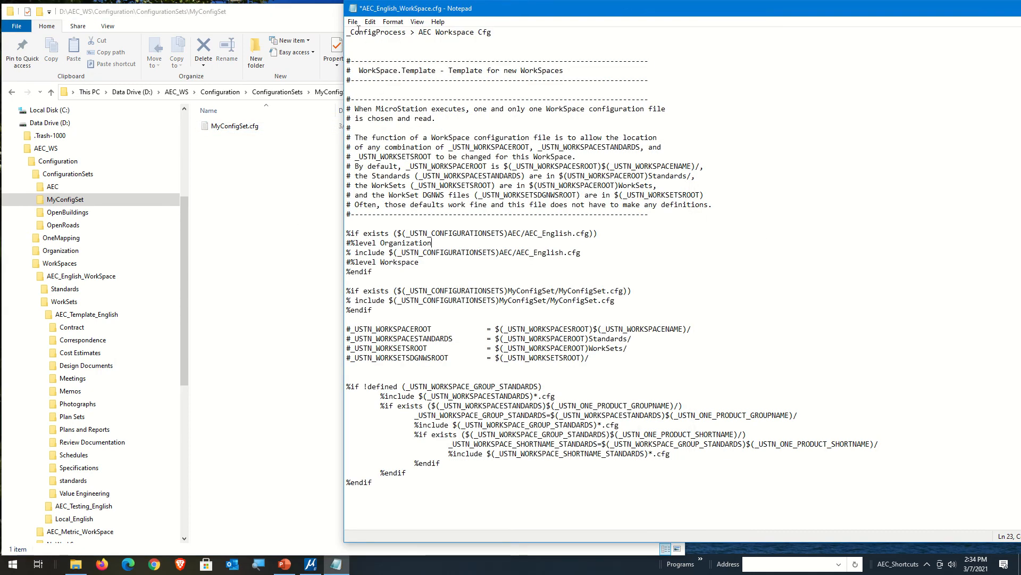
left_click_drag(347, 33, 419, 34)
key("ctrl+c")
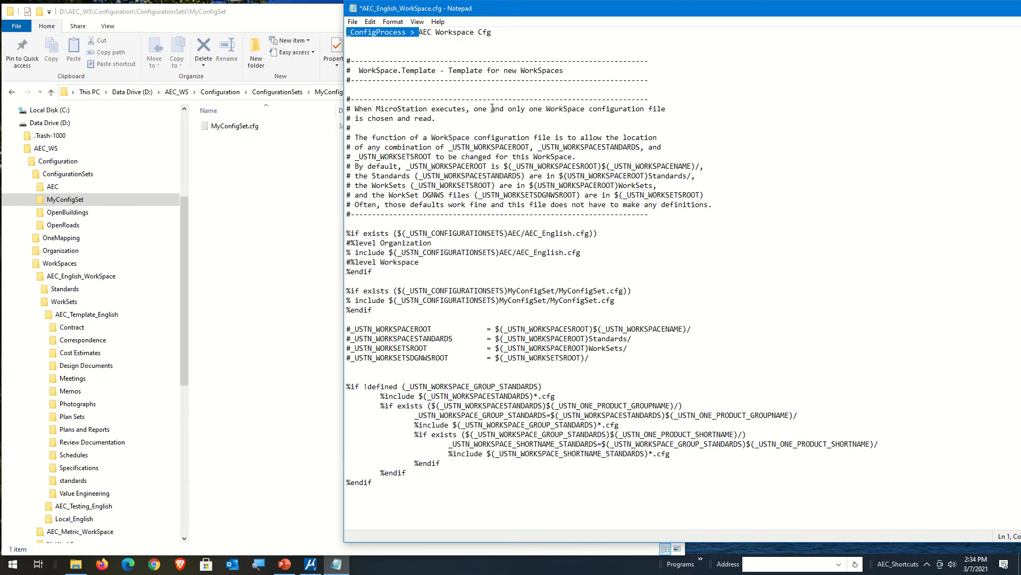
left_click(276, 202)
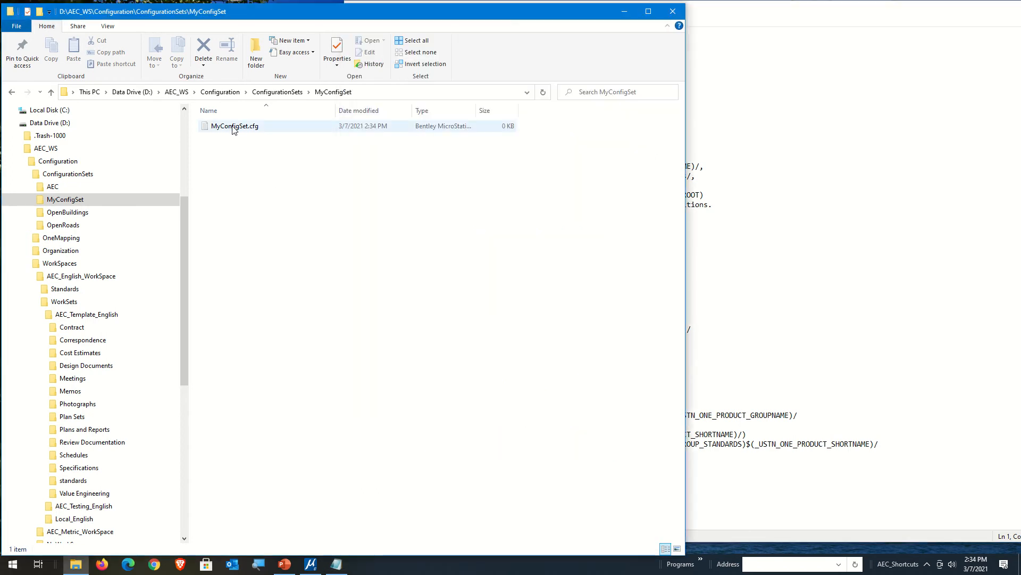
left_click(234, 128)
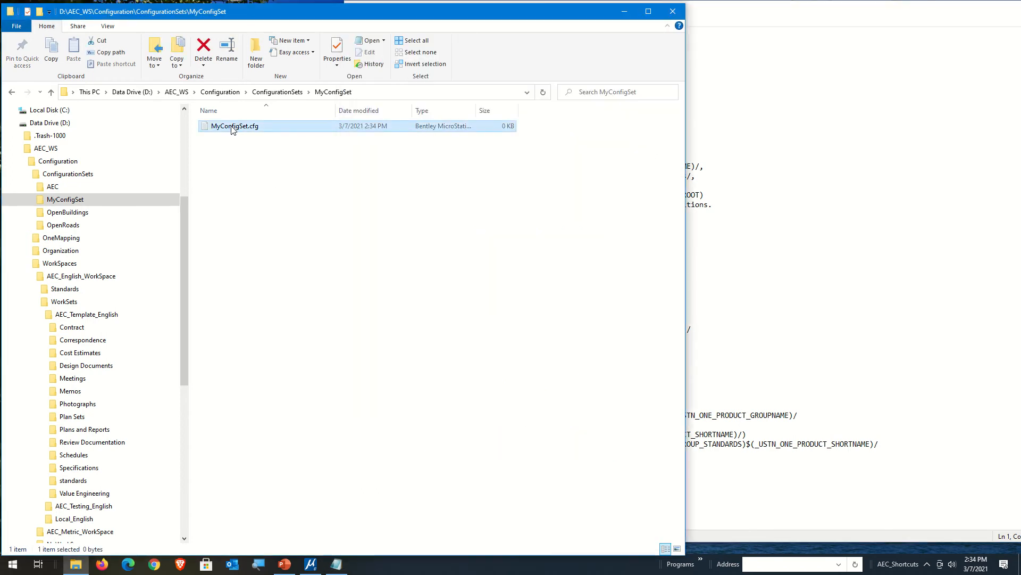
double_click(233, 128)
key("ctrl+v")
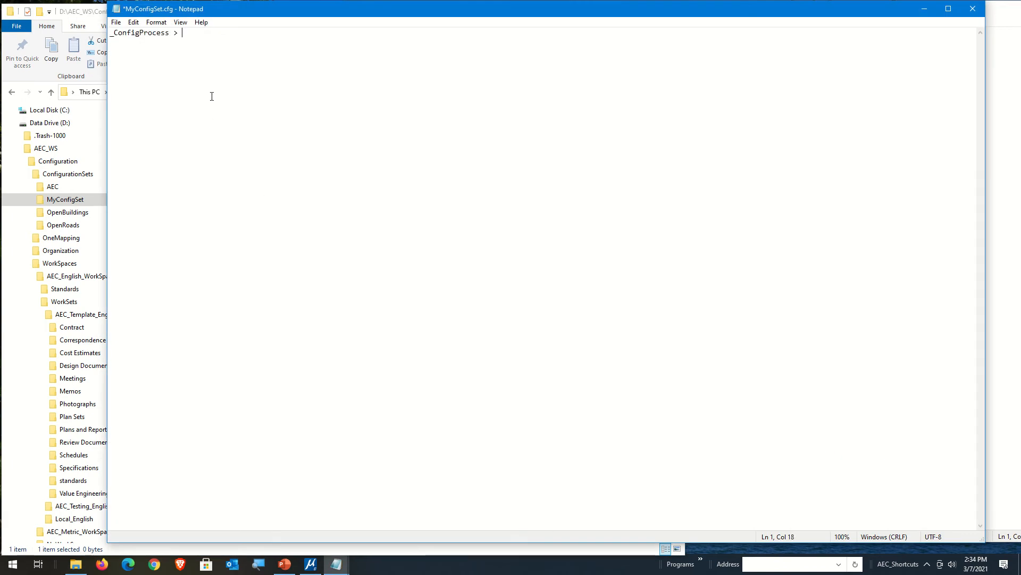
Step: Complete the _ConfigProcess line in MyConfigSet.cfg with the text "My Config Set"
left_click_drag(254, 7, 245, 107)
left_click(716, 62)
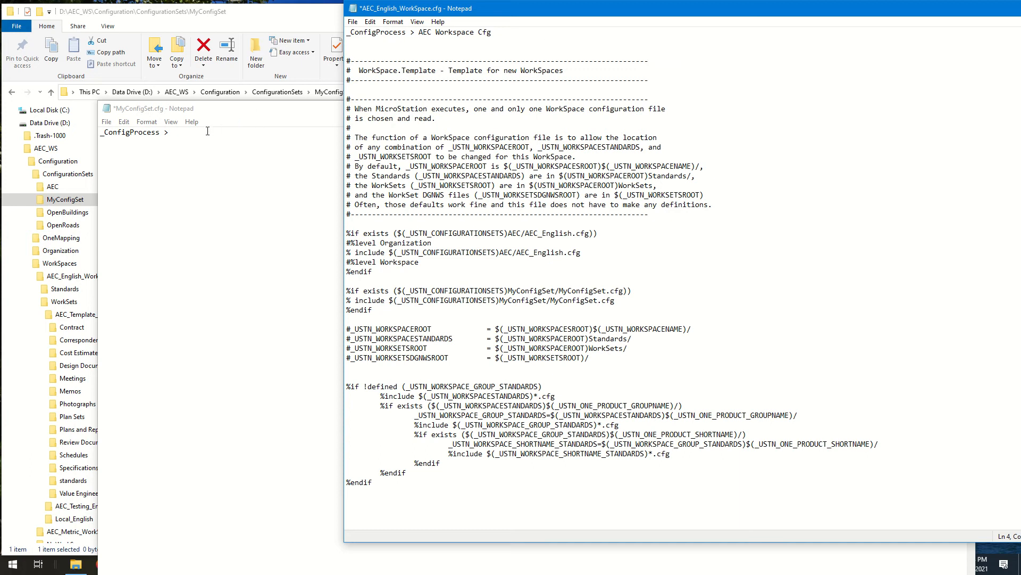
left_click(300, 246)
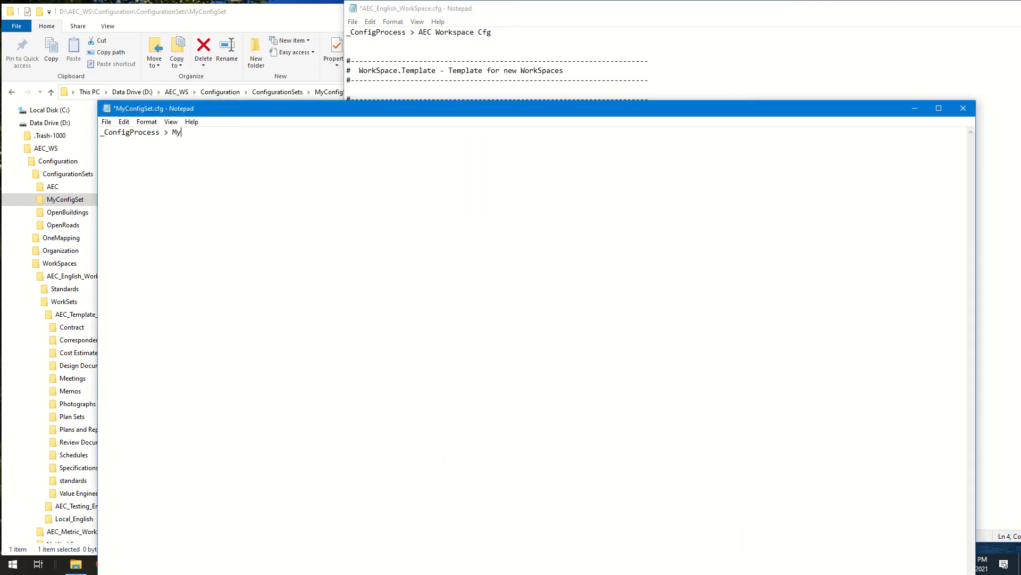
type("My Config Set")
Step: Save the changes to AEC_English_WorkSpace.cfg and close its Notepad window
left_click_drag(620, 14, 610, 28)
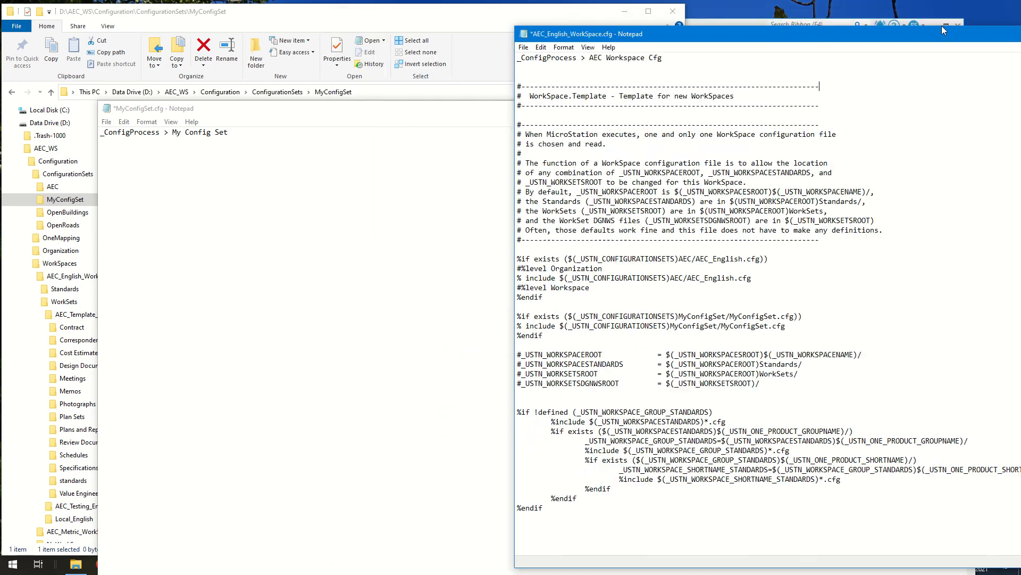
left_click_drag(942, 25, 970, 32)
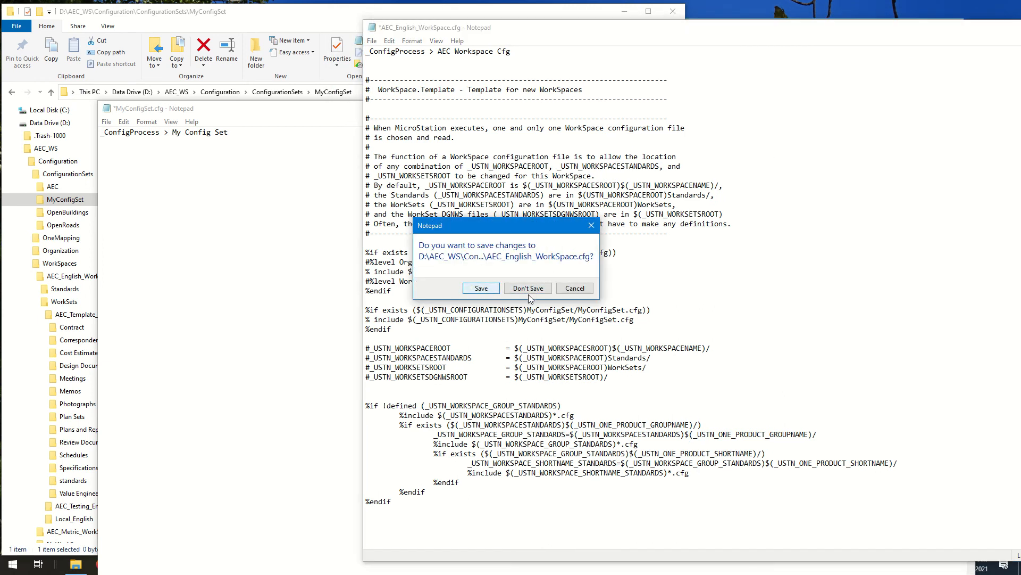
left_click(574, 287)
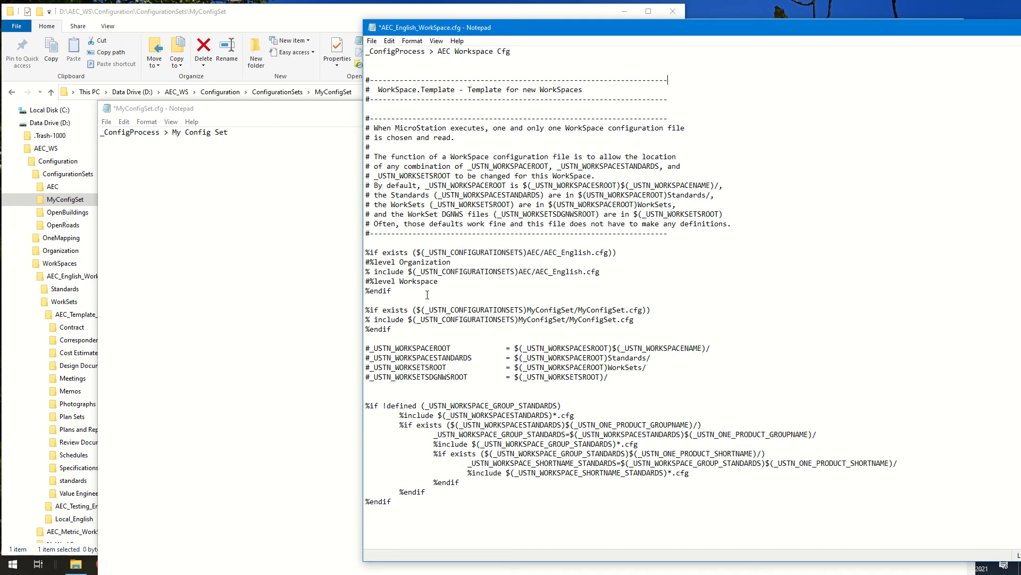
left_click(372, 41)
left_click(389, 87)
key("alt+F4")
Step: Move the MyConfigSet.cfg window clear of File Explorer and expand the AEC configuration set folder to show its subfolders
left_click_drag(354, 103, 569, 142)
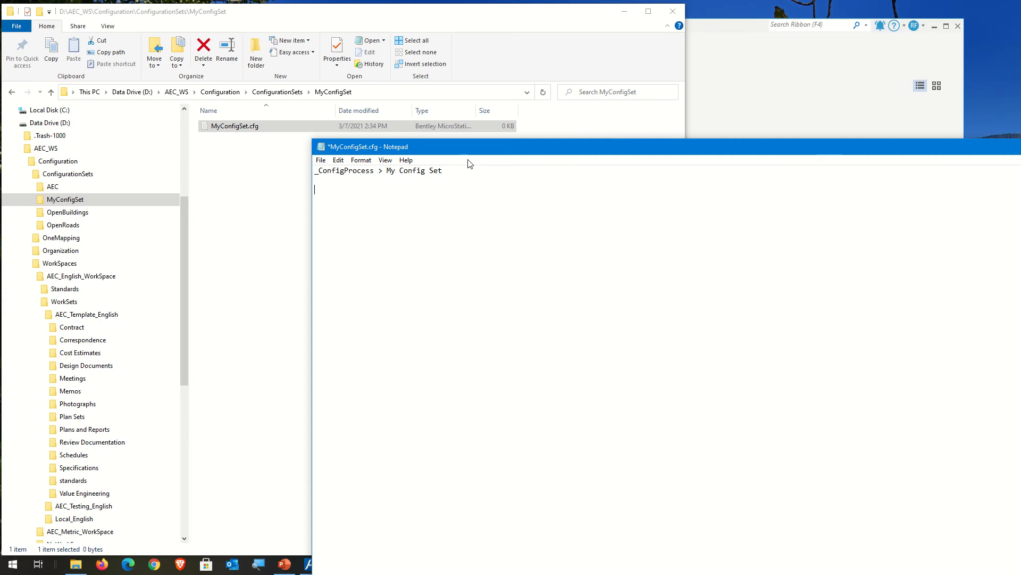
left_click_drag(559, 149, 979, 94)
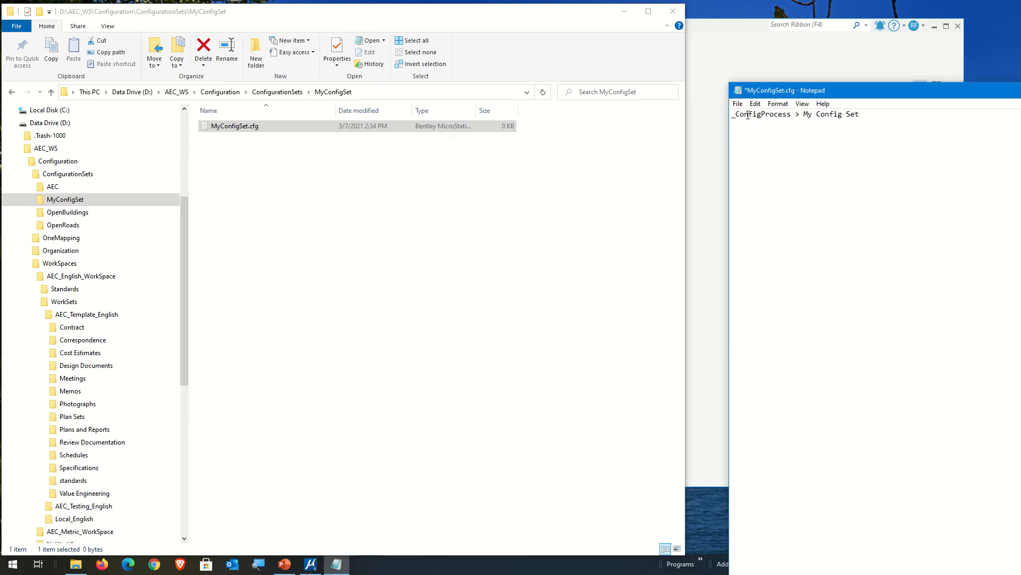
left_click(209, 251)
right_click(250, 211)
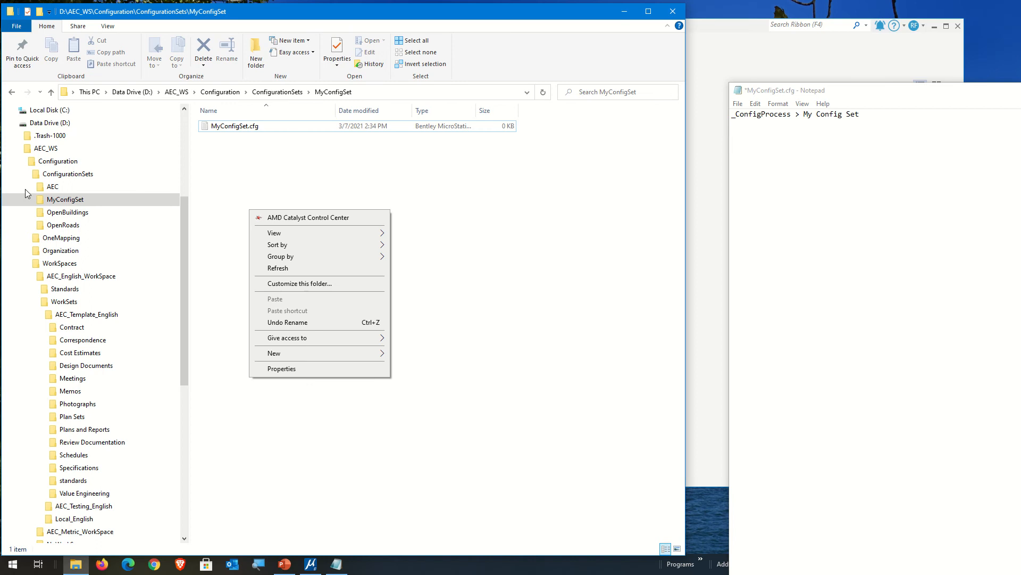
left_click(66, 186)
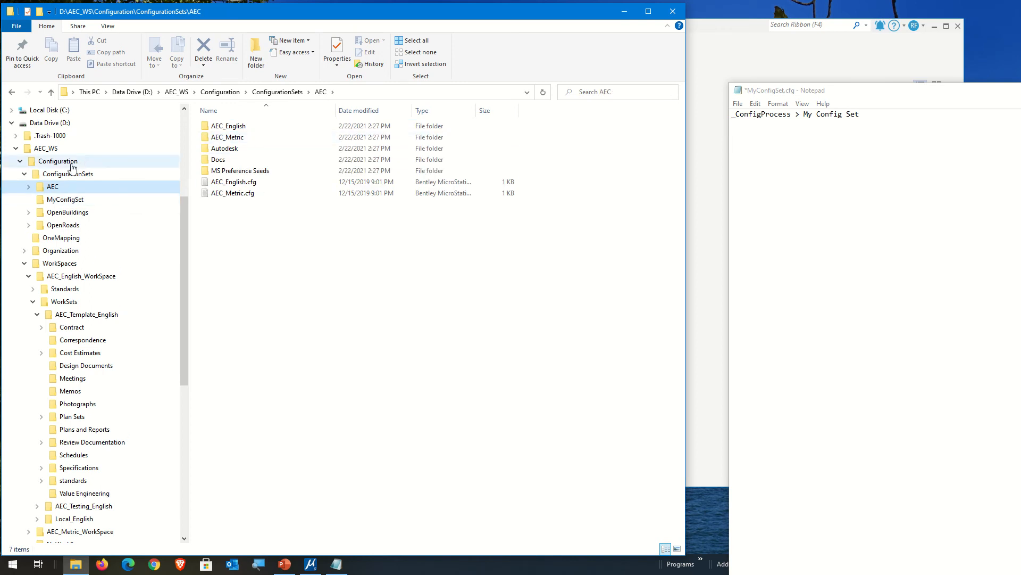
left_click(28, 187)
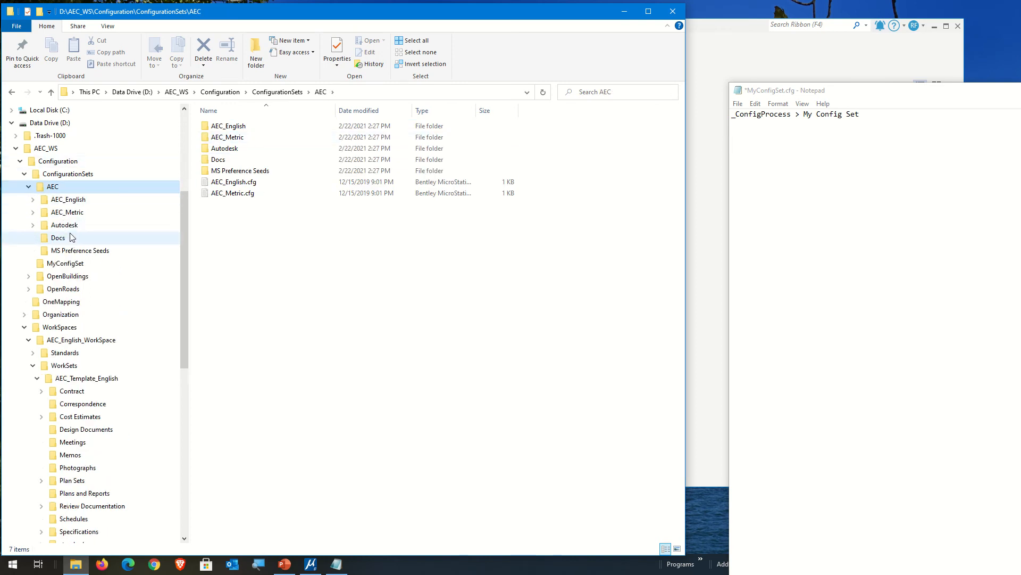
Step: Create a new folder named Cell inside the MyConfigSet configuration set folder
left_click(68, 199)
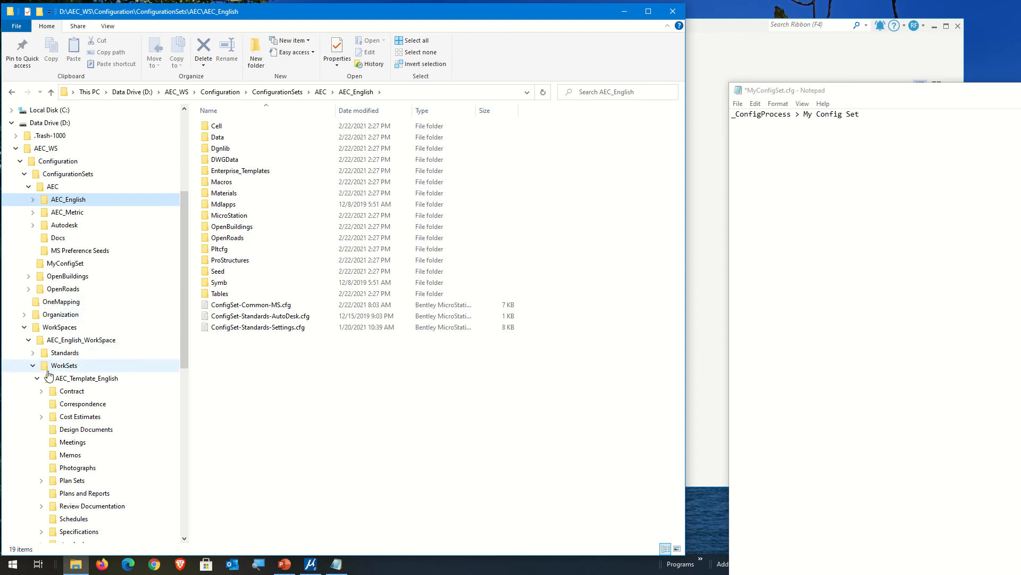
left_click(61, 263)
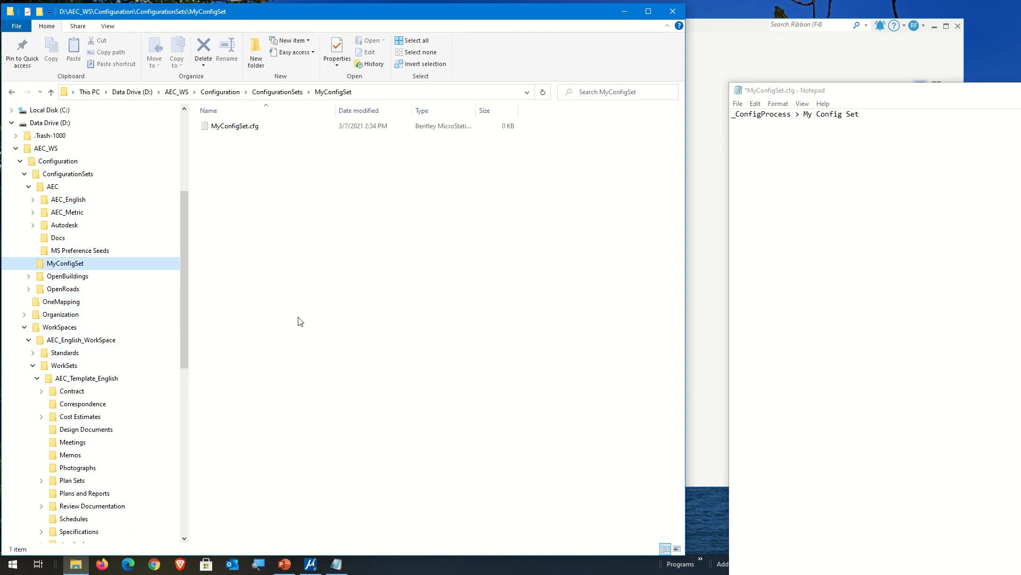
right_click(239, 202)
mouse_move(311, 344)
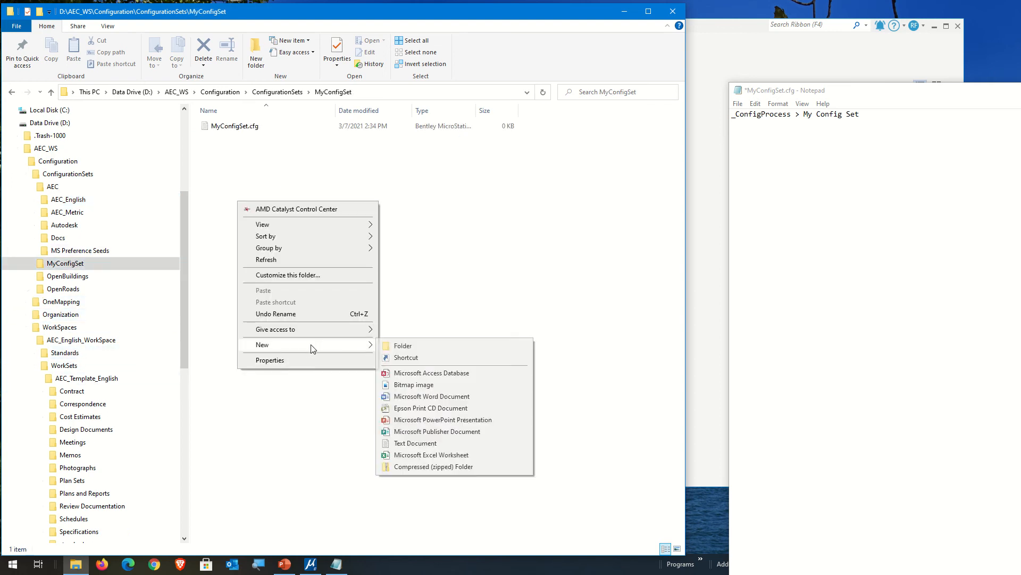
left_click(428, 346)
type("Cell")
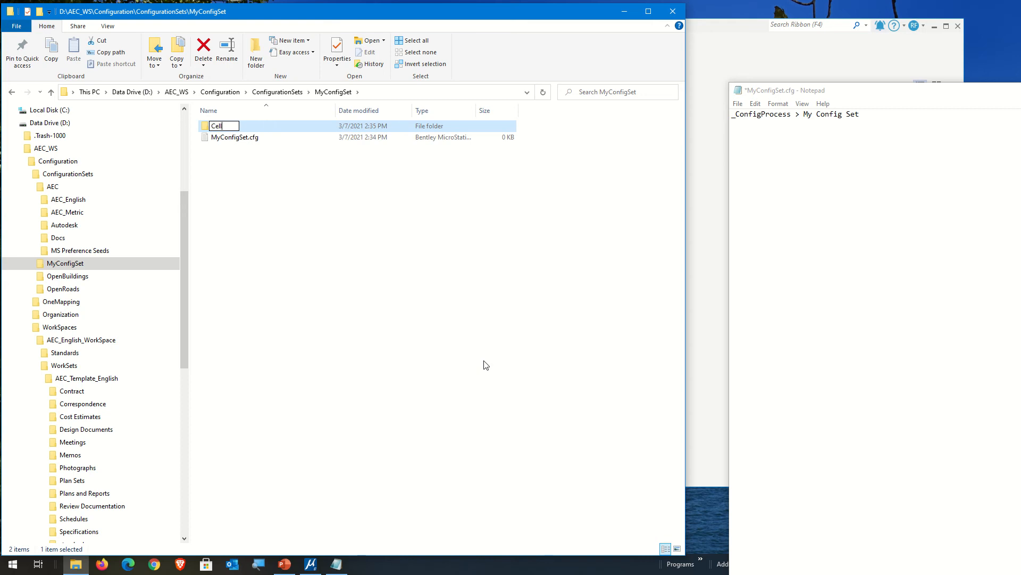
key("Return")
left_click(519, 306)
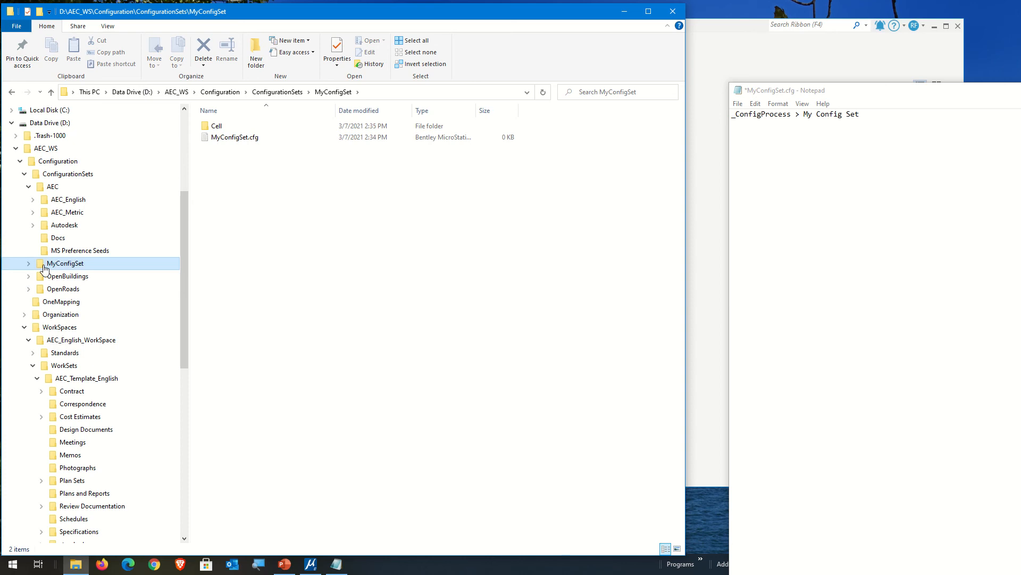
Step: Open ConfigSet-Common-MS.cfg from the AEC_English folder and review its search path variable definitions
left_click(69, 200)
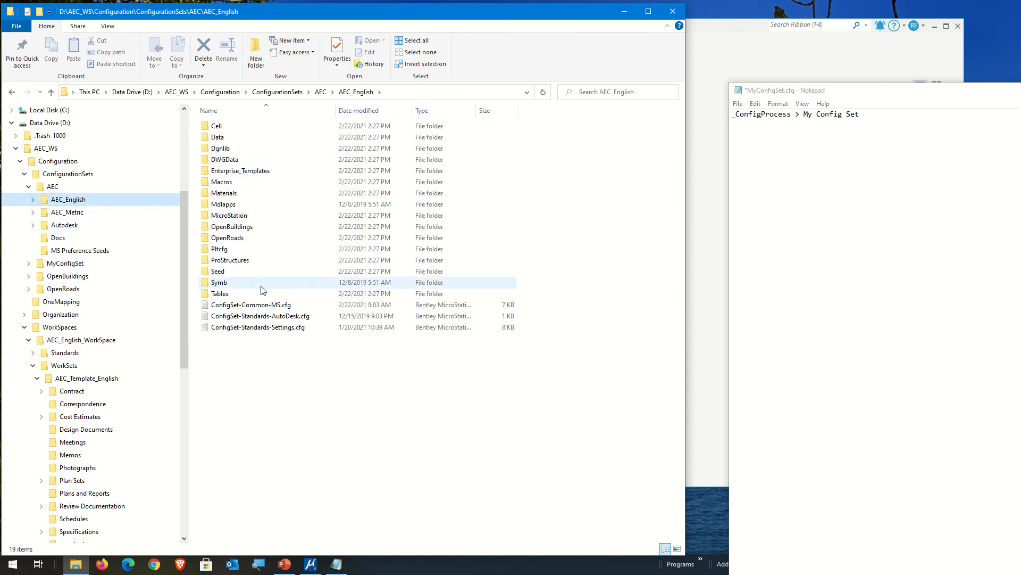
left_click(250, 306)
key("Return")
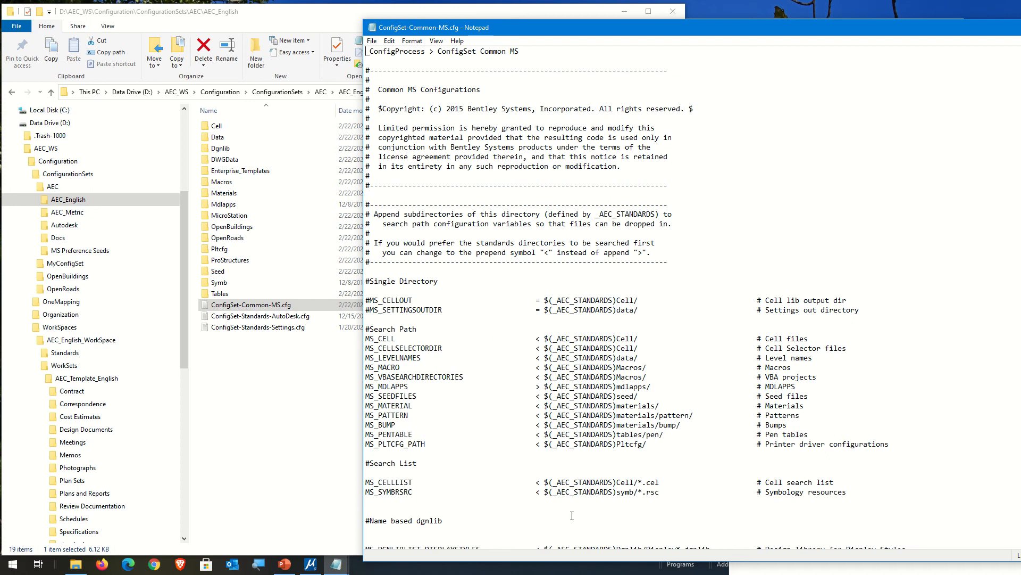
scroll(572, 516, "down", 3)
scroll(572, 515, "up", 3)
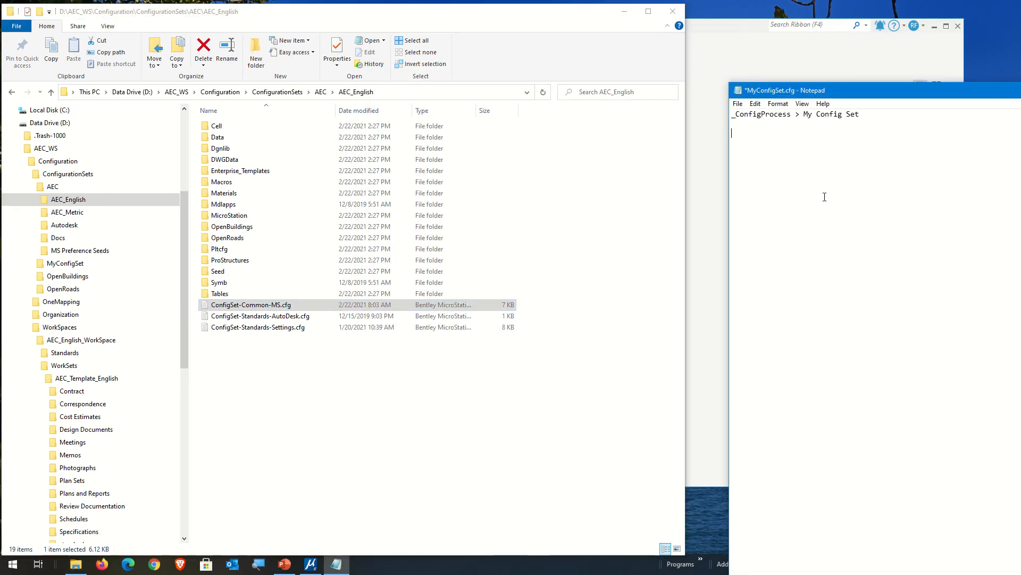
type("MyConfigsS")
key("BackSpace")
key("BackSpace")
type("Set")
key("BackSpace")
key("BackSpace")
key("BackSpace")
key("BackSpace")
key("BackSpace")
key("BackSpace")
key("BackSpace")
key("BackSpace")
key("BackSpace")
key("BackSpace")
key("BackSpace")
Step: Start a variable definition reading "_MYCONFIGSET =" below the _ConfigProcess line in MyConfigSet.cfg
key("Caps_Lock")
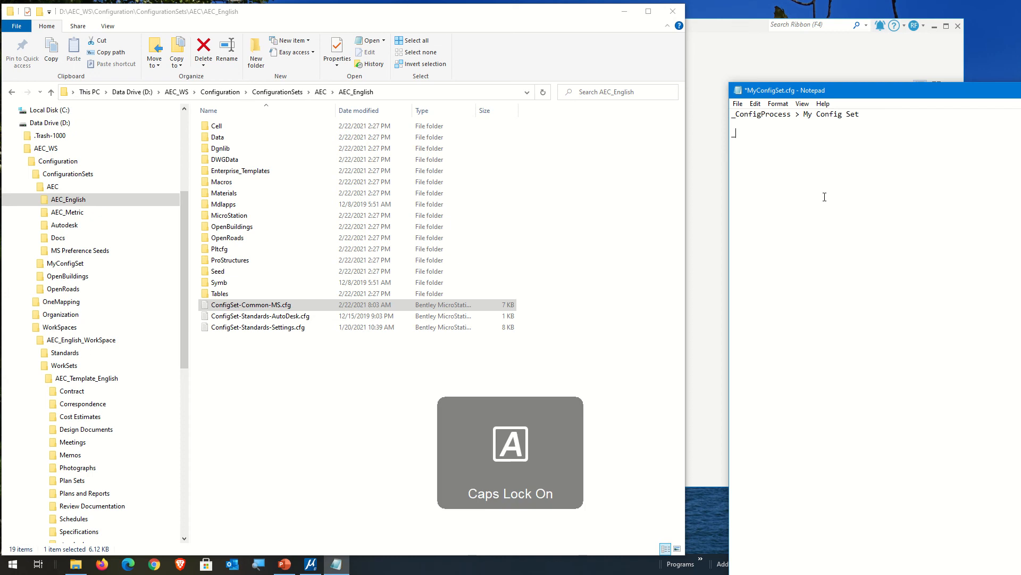
type("_M")
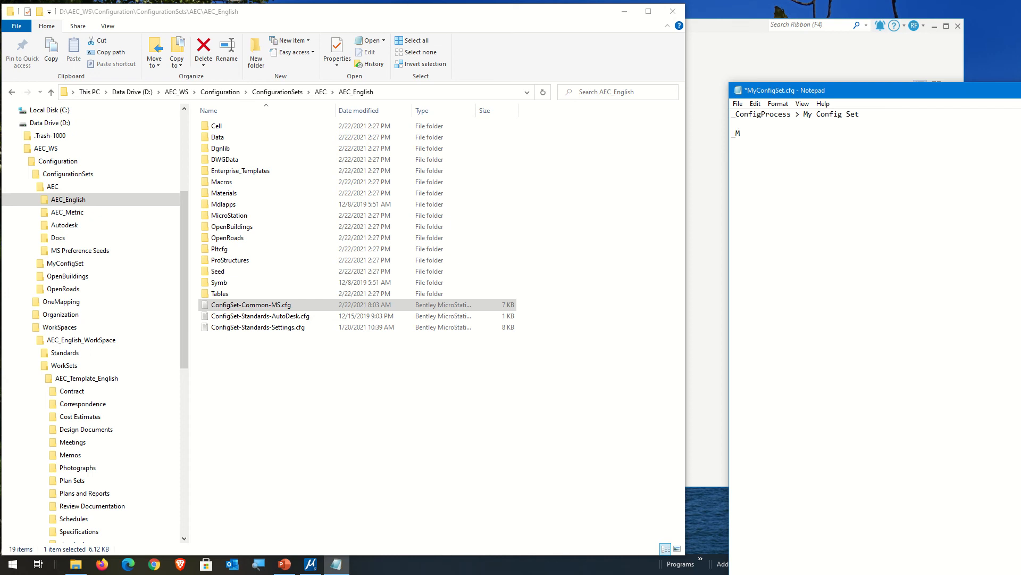
type("YCONFIG")
key("BackSpace")
key("BackSpace")
type("IGSET")
key("Caps_Lock")
type("=")
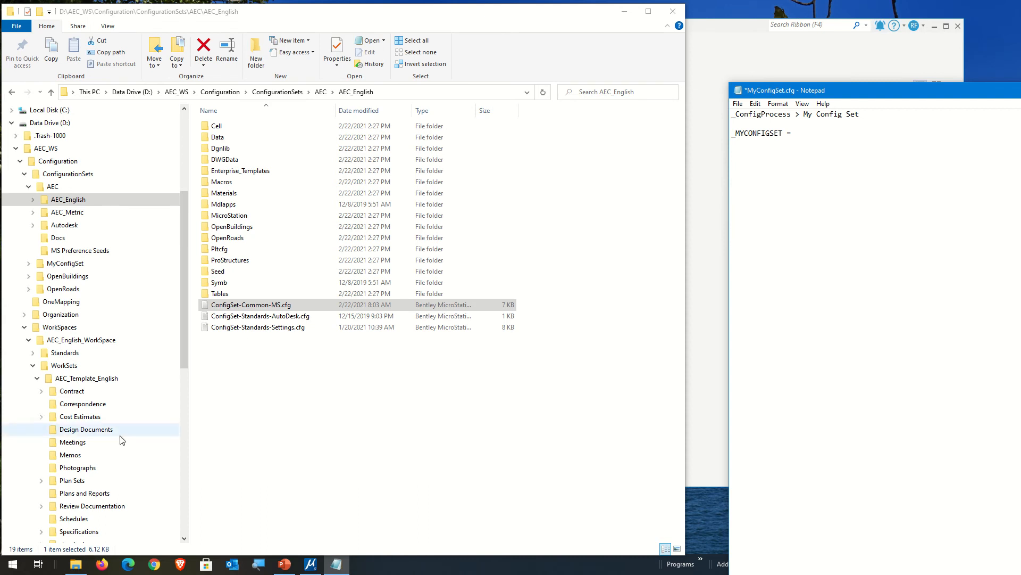
Step: Open AEC_English.cfg from the AEC folder and copy "_AEC_ROOT=$(_USTN_CONFIGURATIONSETS)" from it
left_click(97, 187)
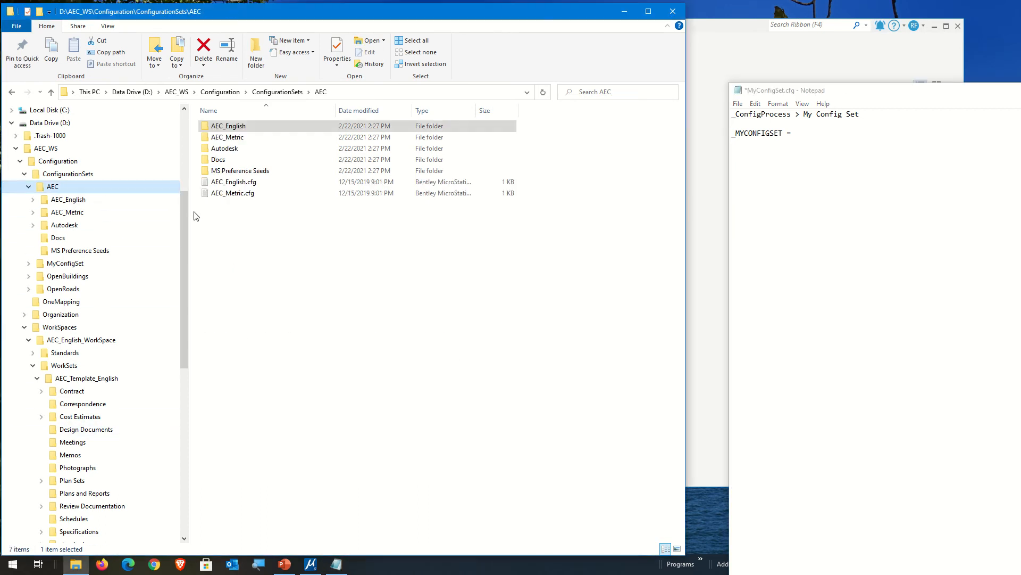
double_click(260, 182)
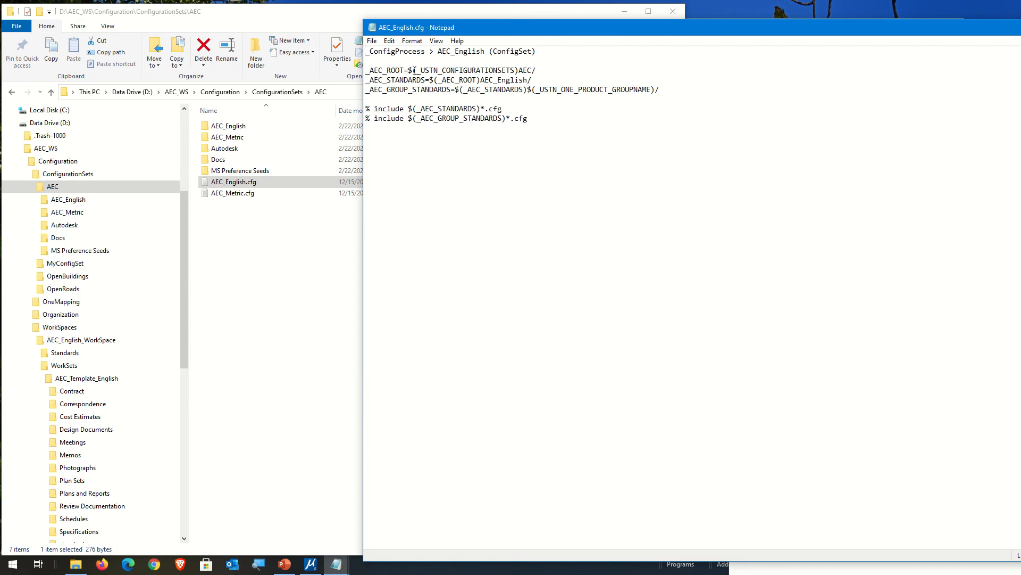
left_click_drag(410, 71, 520, 67)
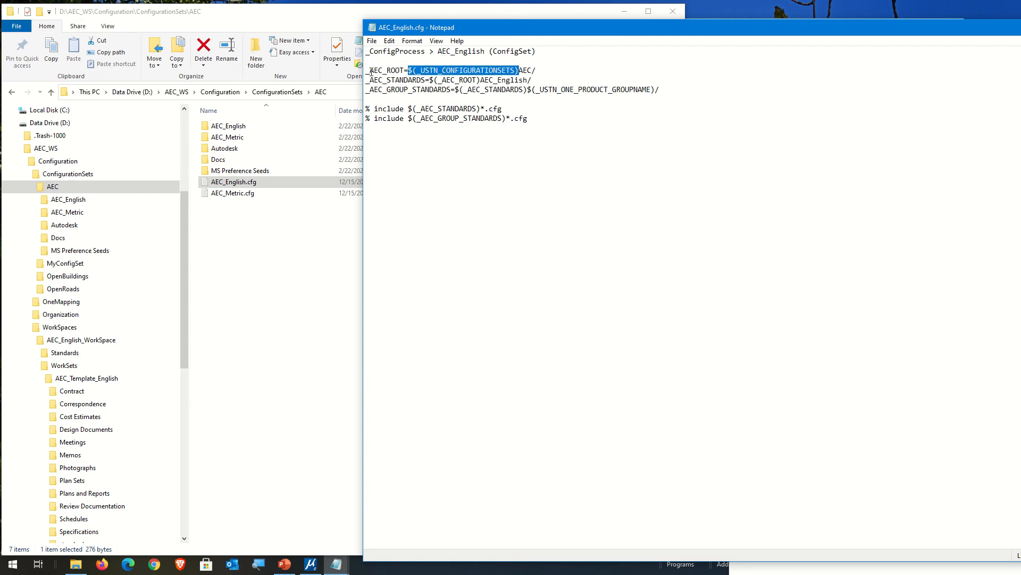
left_click(409, 69)
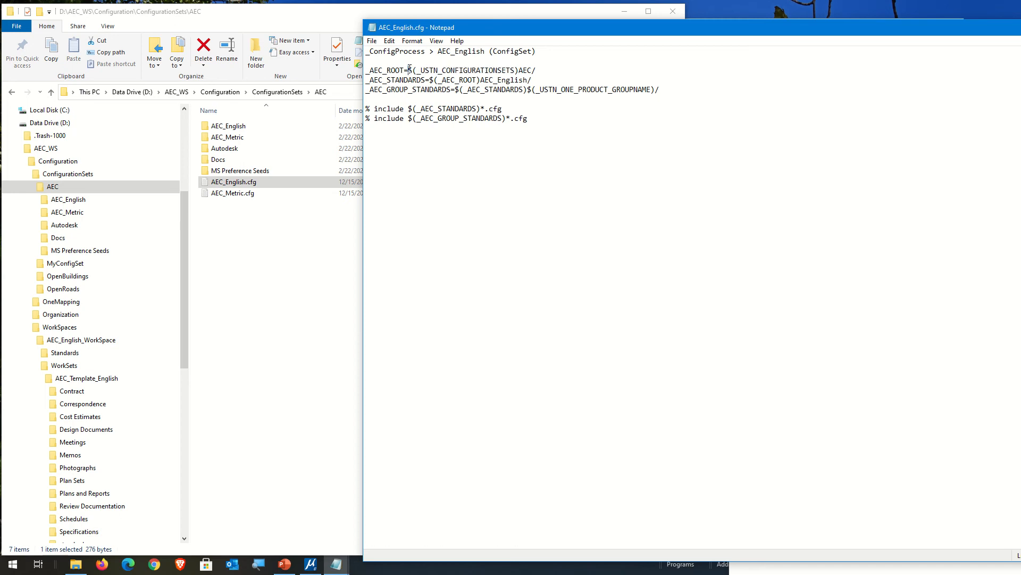
left_click_drag(409, 69, 538, 71)
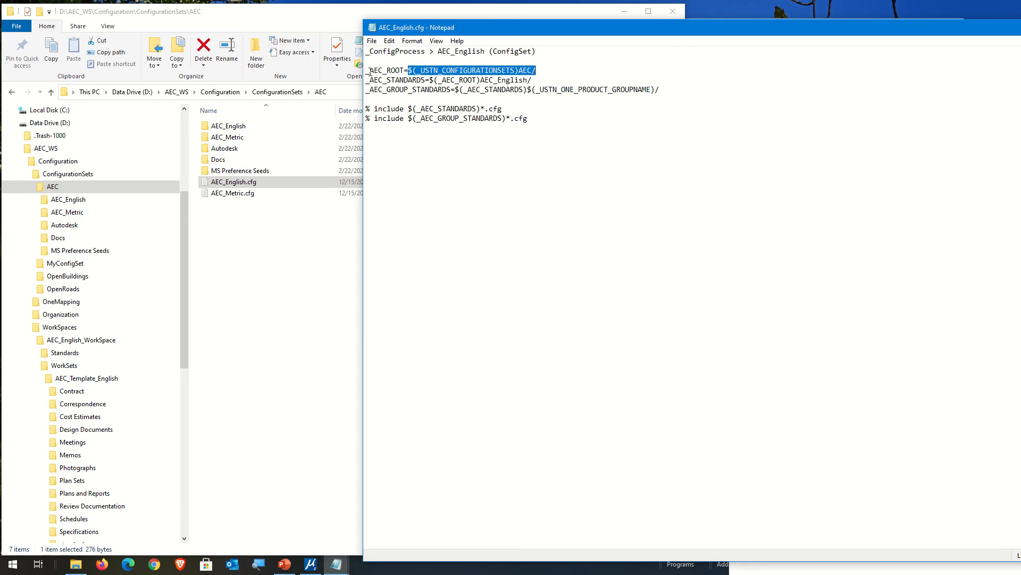
left_click_drag(367, 71, 519, 67)
left_click(367, 137)
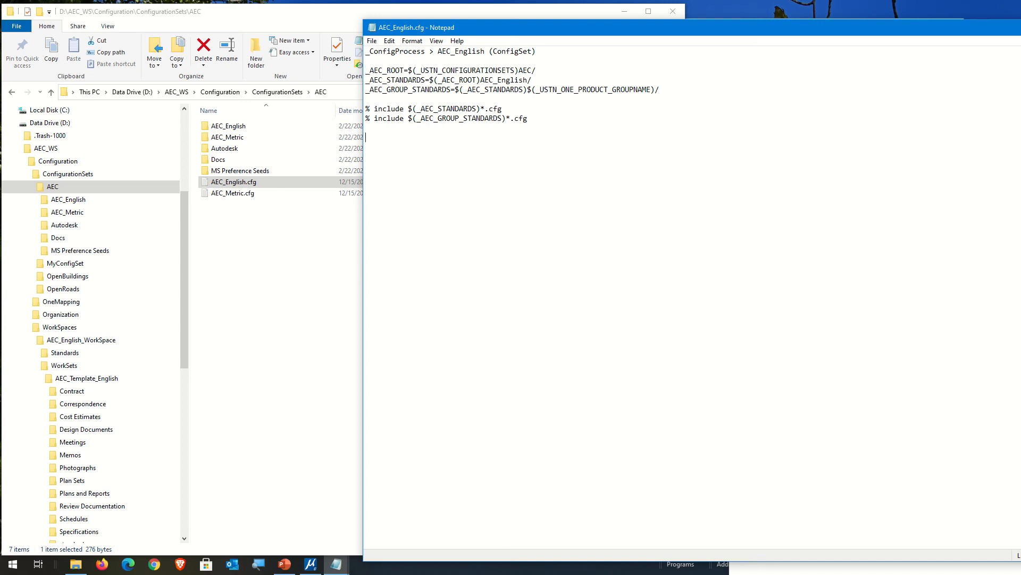
Step: Paste the copied definition below _MYCONFIGSET in MyConfigSet.cfg and reuse its _ROOT suffix to rename the variable _MYCONFIGSET_ROOT
key("alt+Tab")
left_click_drag(835, 91, 729, 93)
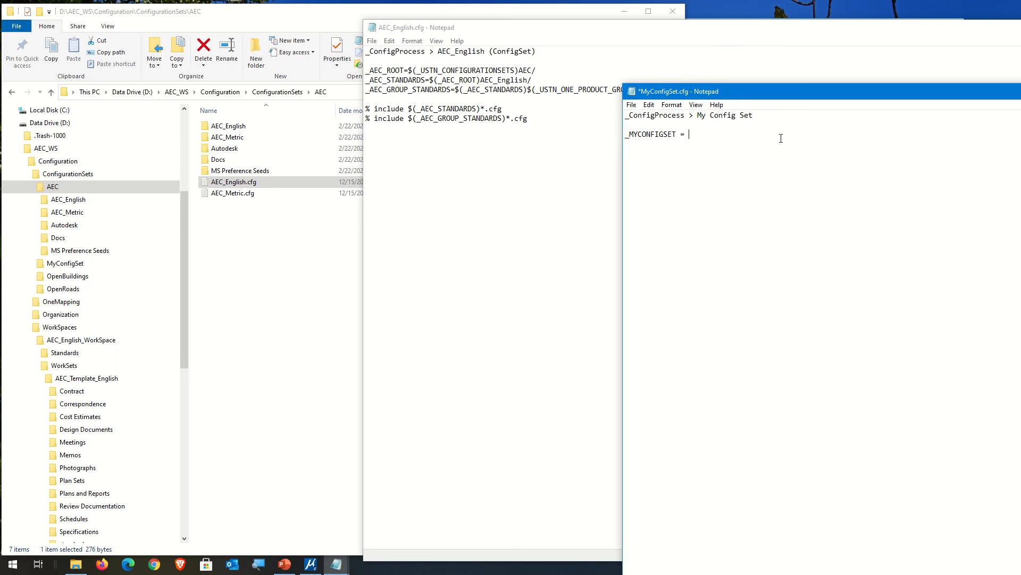
type("_AEC_ROOT=$(_USTN_CONFIGURATIONSETS)")
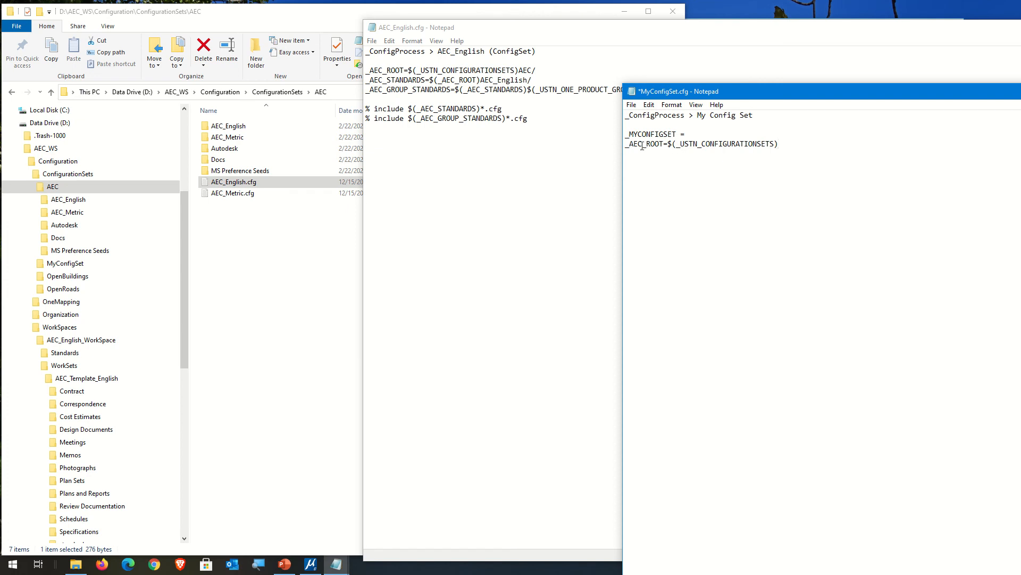
left_click_drag(642, 146, 662, 150)
key("ctrl+c")
left_click(679, 134)
key("ctrl+v")
Step: Move $(_USTN_CONFIGURATIONSETS) up as the value of _MYCONFIGSET_ROOT and delete the leftover "_AEC_ROOT=" text
left_click_drag(669, 144, 792, 143)
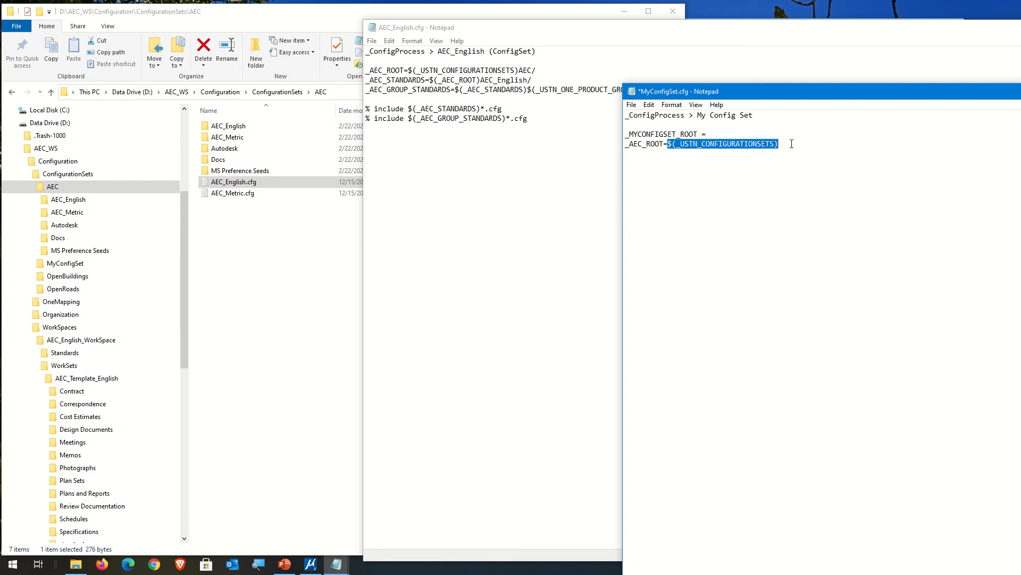
key("ctrl+x")
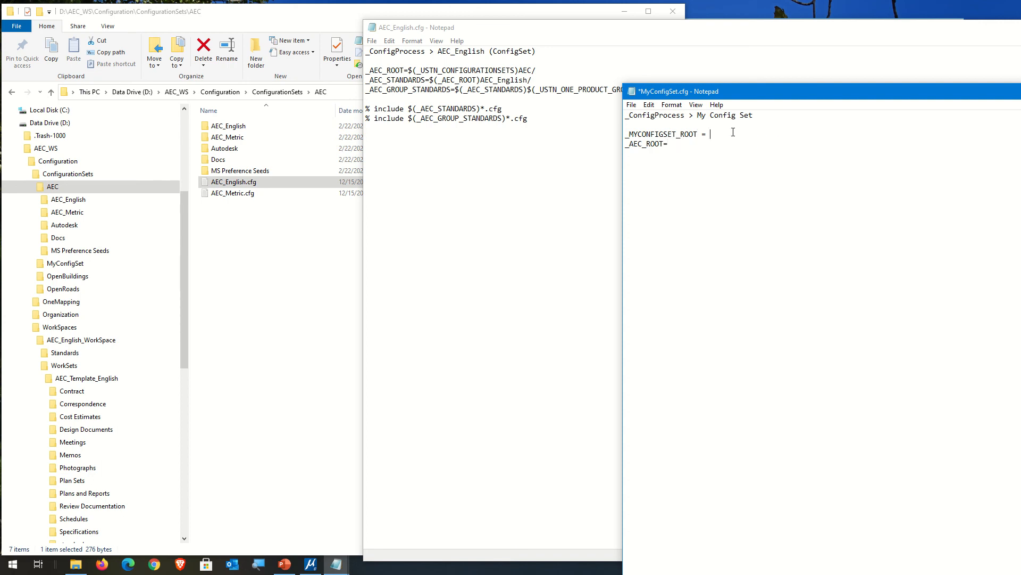
key("ctrl+v")
left_click_drag(662, 151, 538, 144)
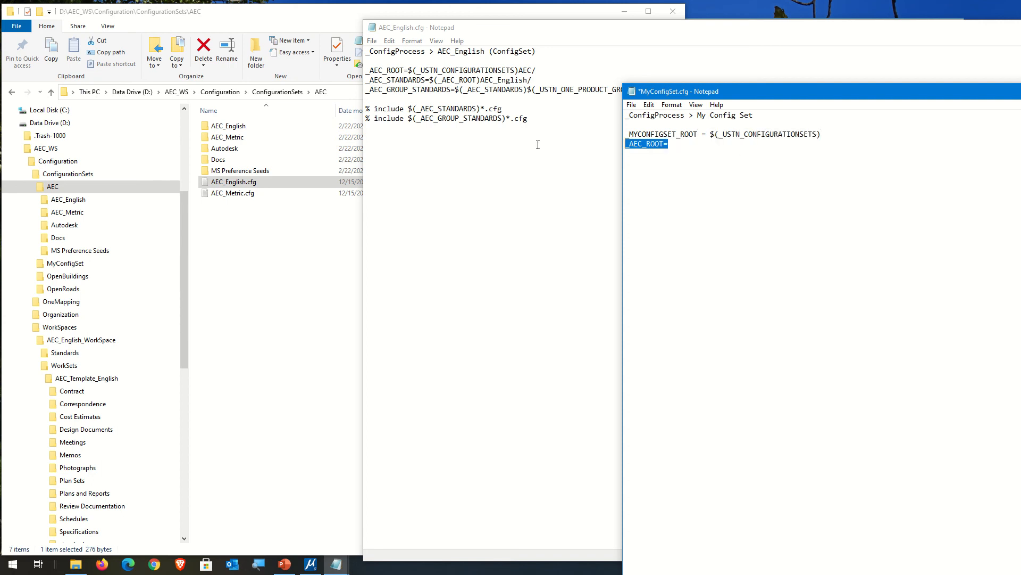
key("Delete")
left_click(822, 138)
Step: Copy the MyConfigSet folder name from its path and append it as "MyConfigSet/" to the _MYCONFIGSET_ROOT value
left_click(270, 93)
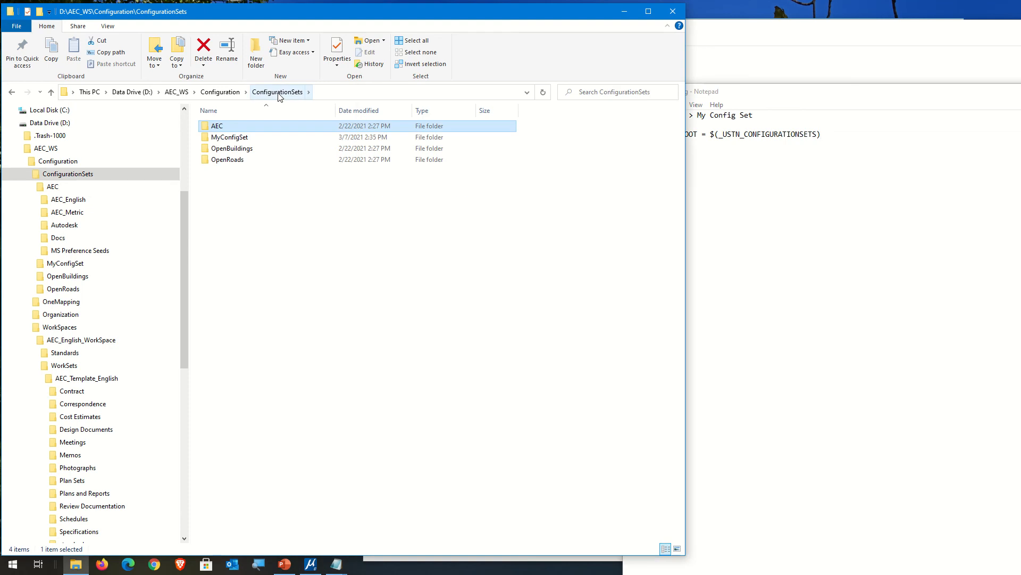
left_click(228, 138)
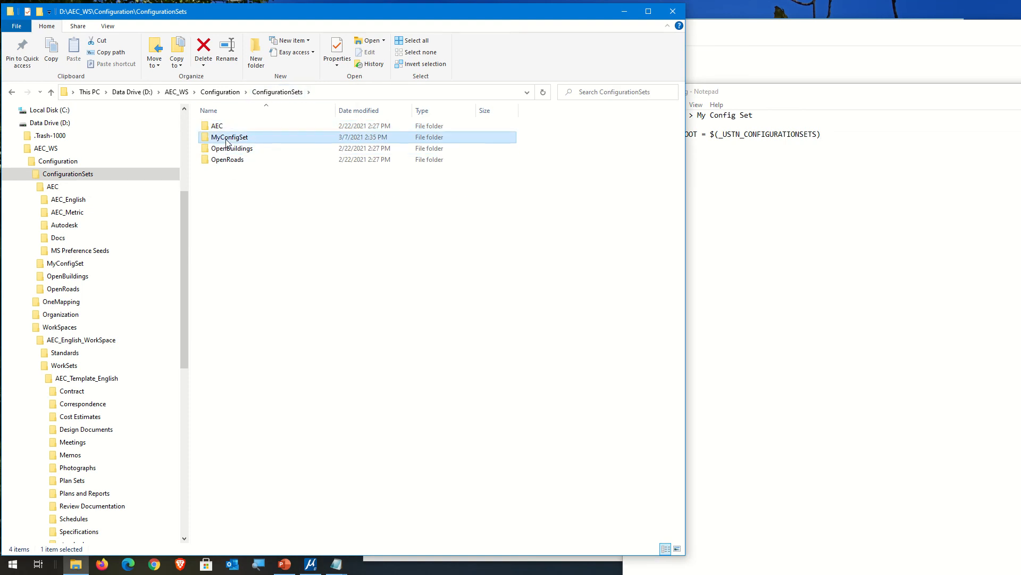
double_click(228, 139)
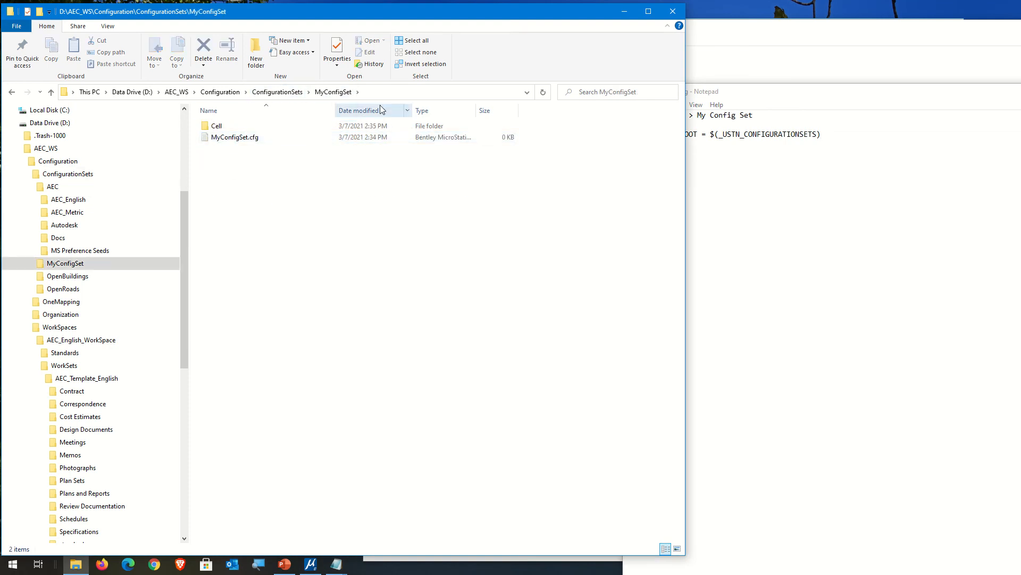
left_click(345, 91)
left_click_drag(239, 93, 201, 93)
key("ctrl+c")
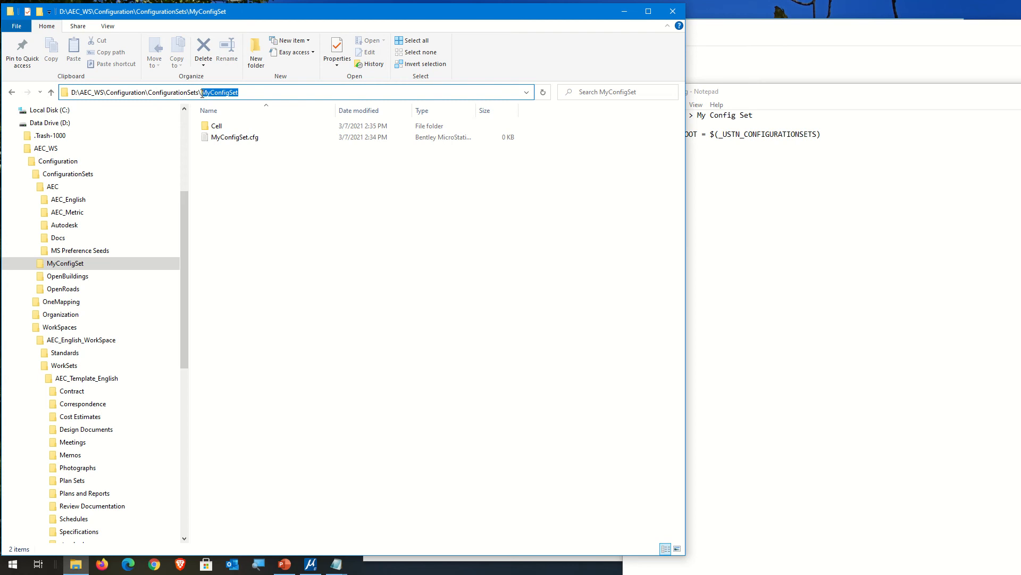
left_click(344, 207)
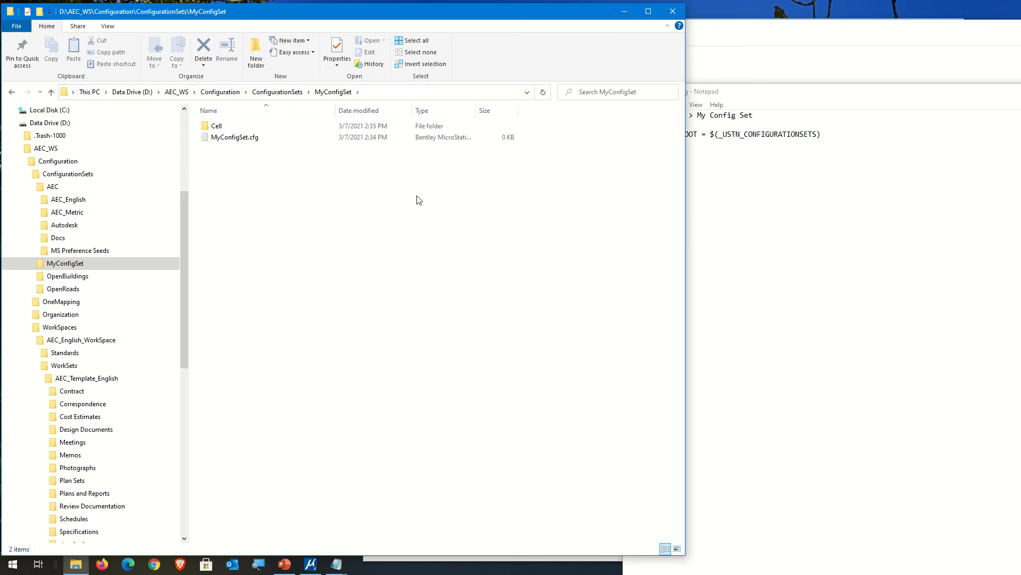
left_click(845, 158)
key("ctrl+v")
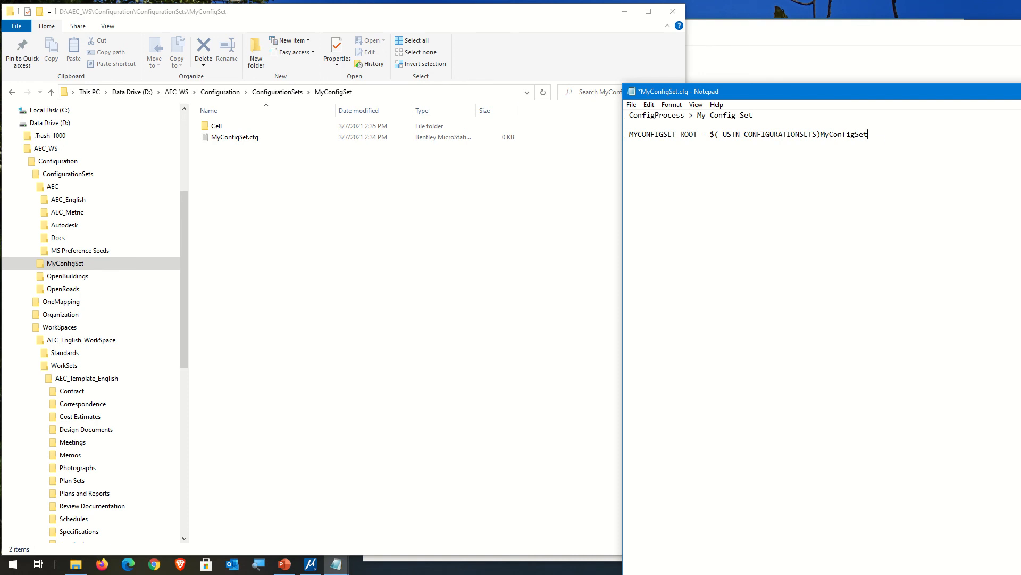
type("/")
Step: Enter the variable name MS_CELLS on a new line below the _MYCONFIGSET_ROOT definition
type("_")
key("BackSpace")
key("Caps_Lock")
type("MS")
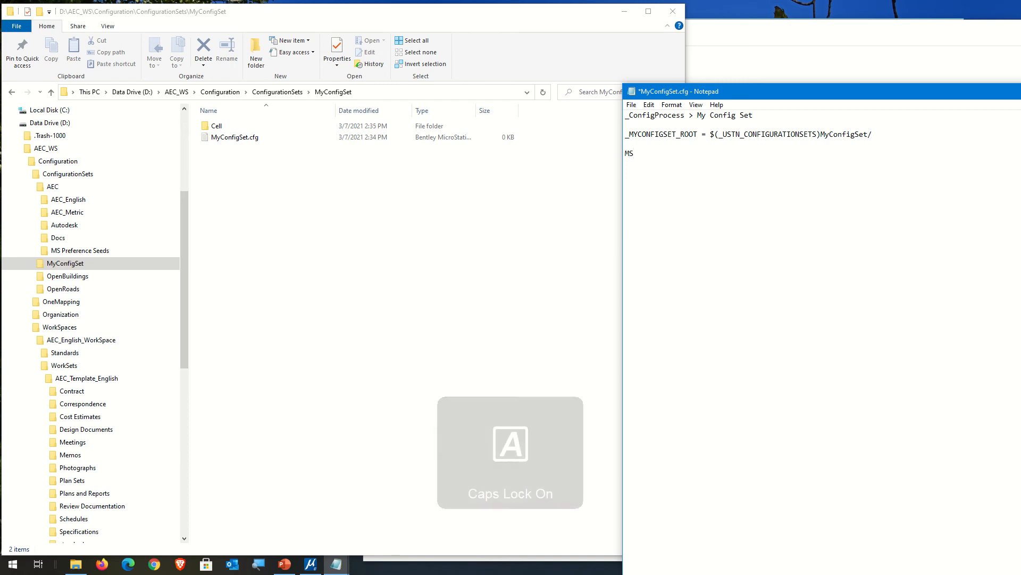
type(")_")
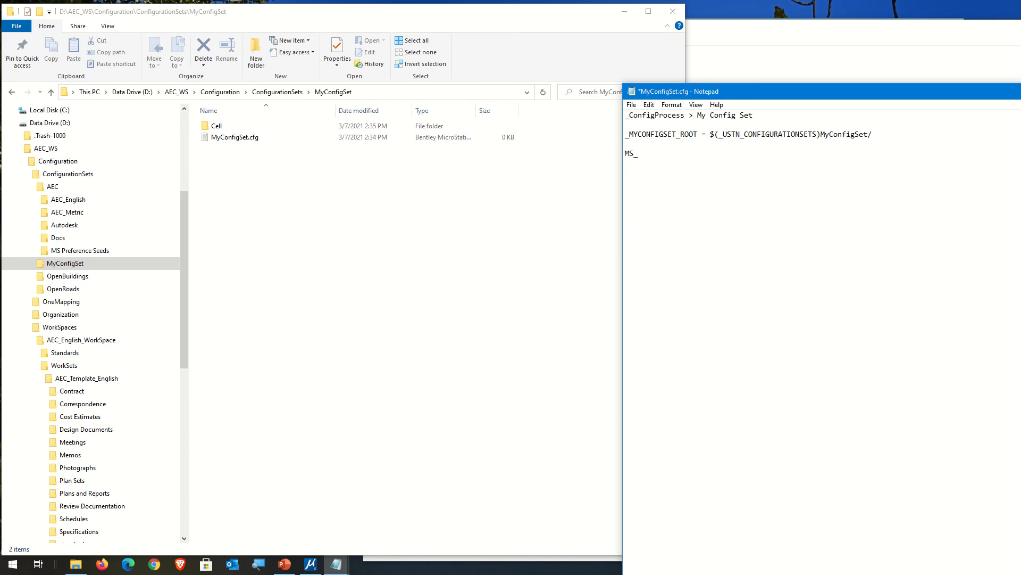
type("CELLS")
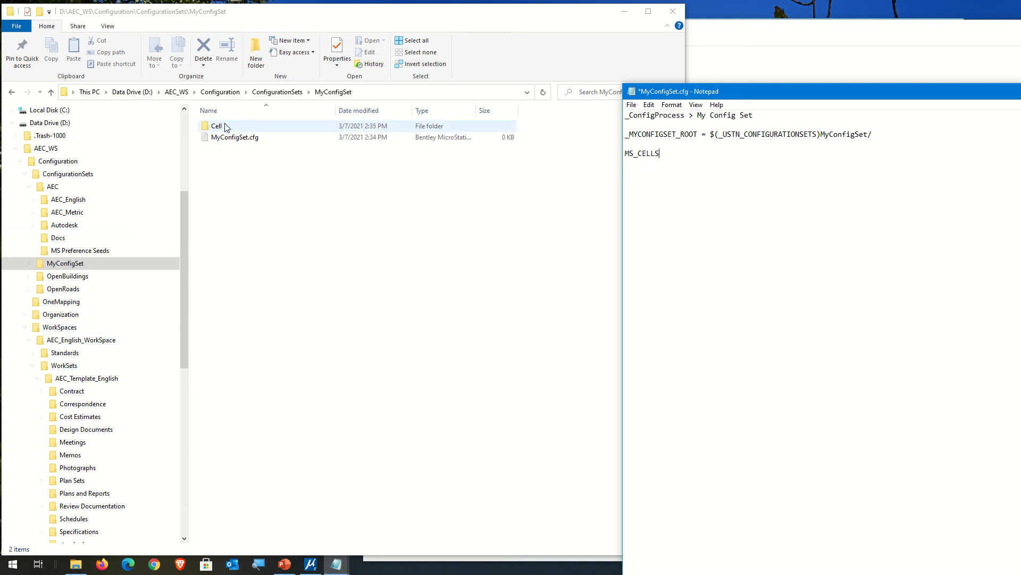
Step: Open ConfigSet-Common-MS.cfg from the AEC_English configuration set and select its MS_CELL variable name
left_click(68, 202)
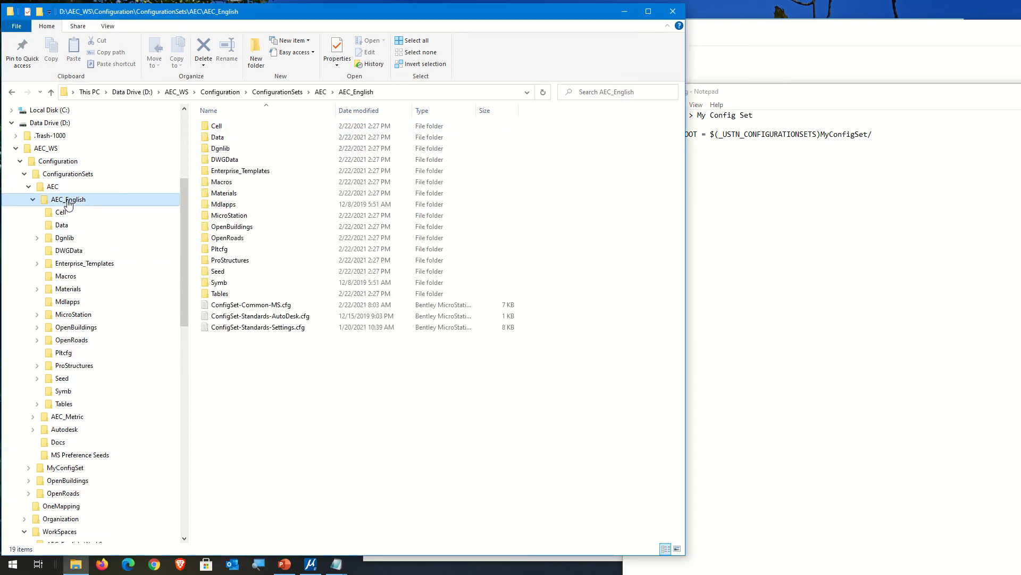
double_click(250, 305)
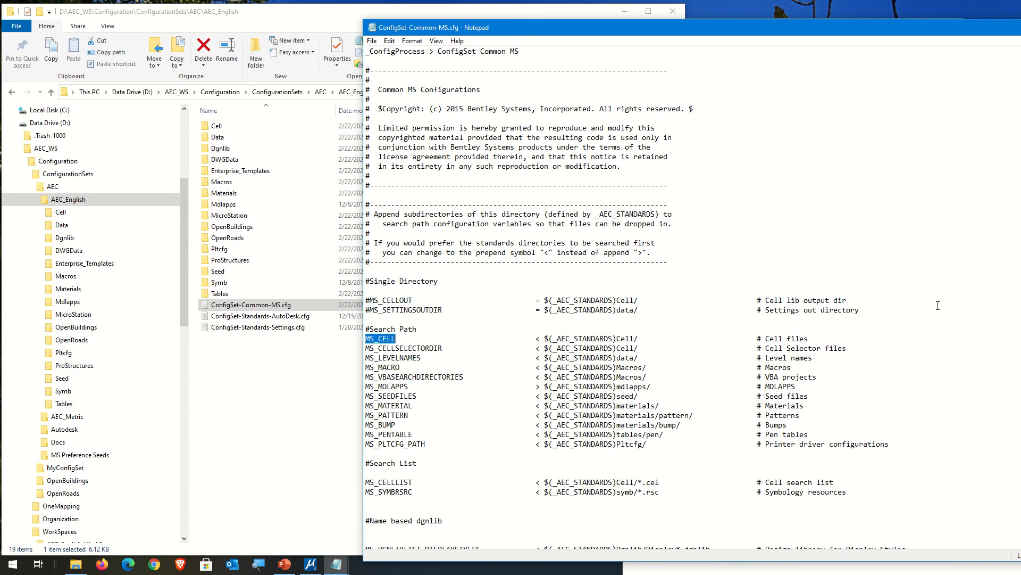
key("alt+Tab")
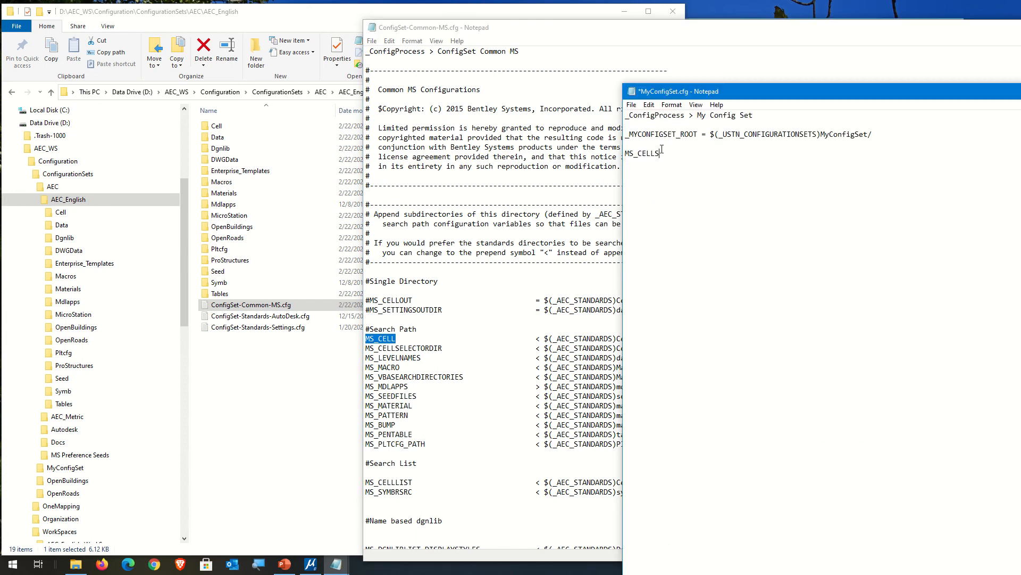
Step: Copy MS_CELL from ConfigSet-Common-MS.cfg and put it in place of MS_CELLS below the _MYCONFIGSET_ROOT definition
left_click_drag(661, 153, 592, 143)
key("ctrl+v")
right_click(376, 344)
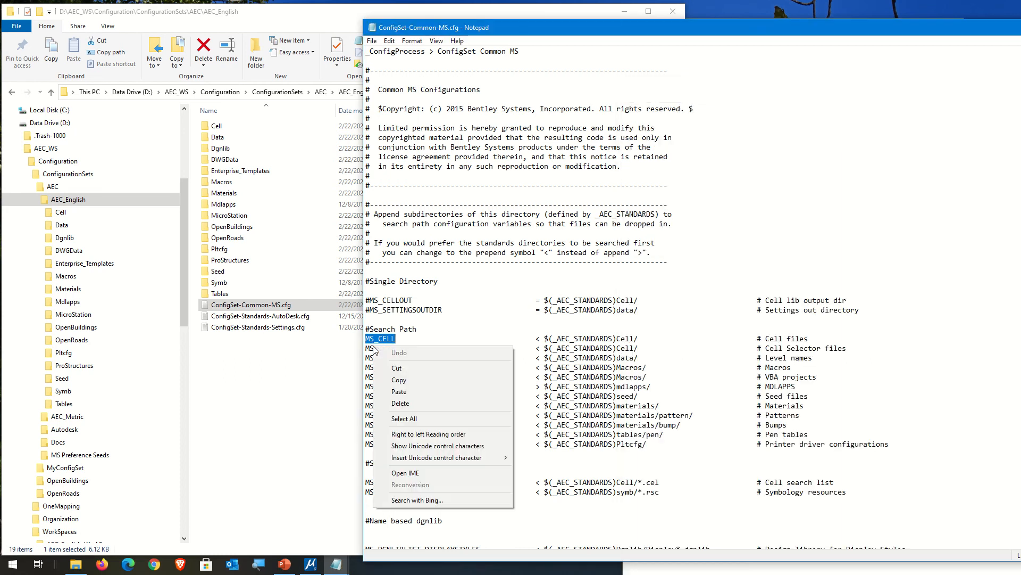
left_click(405, 372)
left_click(458, 383)
left_click(671, 568)
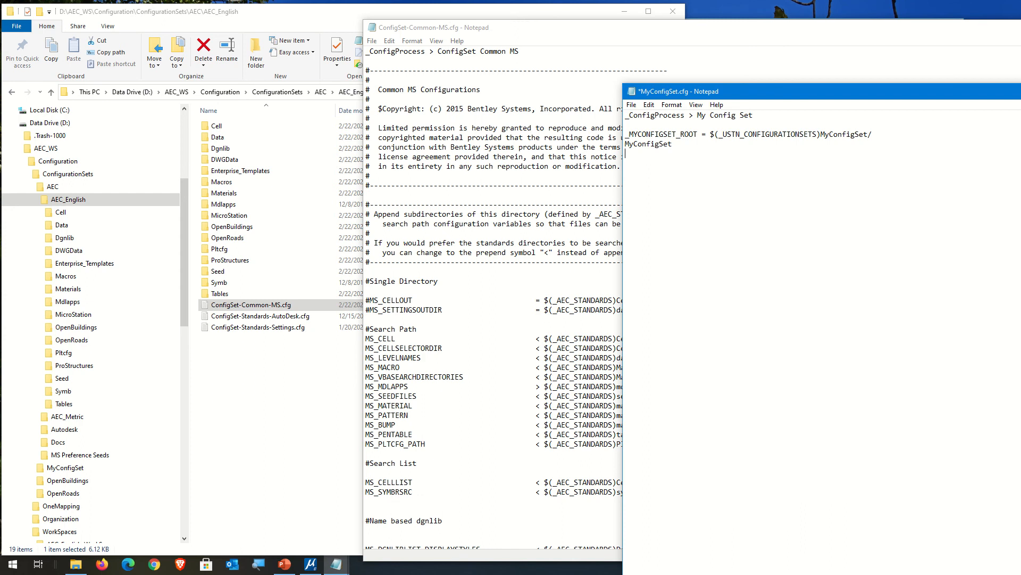
key("shift+Left")
key("shift+Left")
key("shift+Left")
key("shift+Left")
key("shift+Left")
key("shift+Left")
key("shift+Left")
key("shift+Left")
key("shift+Left")
key("shift+Left")
key("shift+Left")
key("ctrl+v")
left_click(626, 144)
key("Return")
Step: Paste MS_CELL on a second line, extend it to MS_CELLLIST, and add "=" after both variable names
left_click_drag(626, 153, 679, 157)
left_click(669, 157)
key("ctrl+v")
type("LIST")
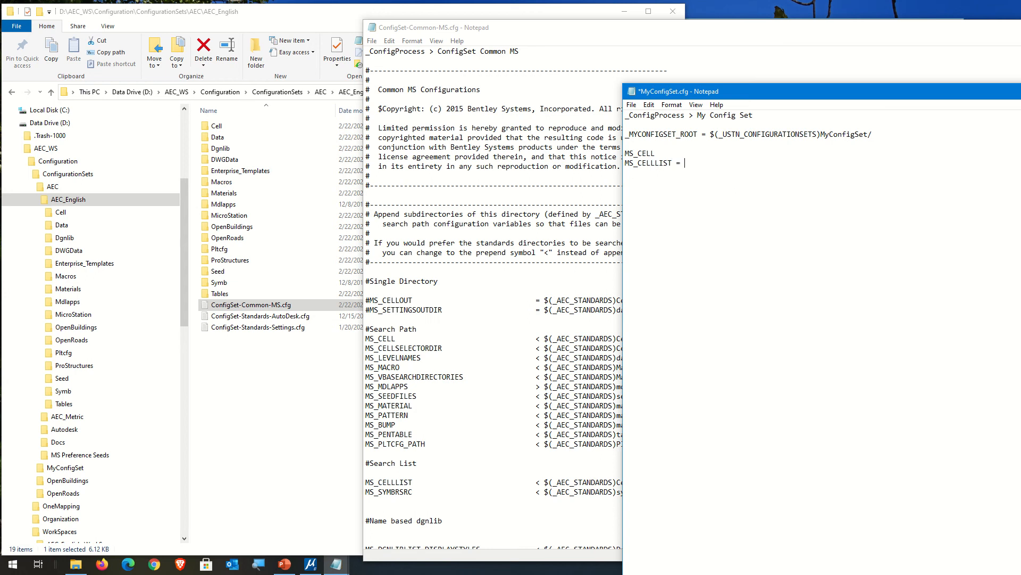
left_click(673, 152)
Step: Copy the _MYCONFIGSET_ROOT variable name and insert it after "$(" as the start of the MS_CELL value
left_click_drag(626, 154, 622, 134)
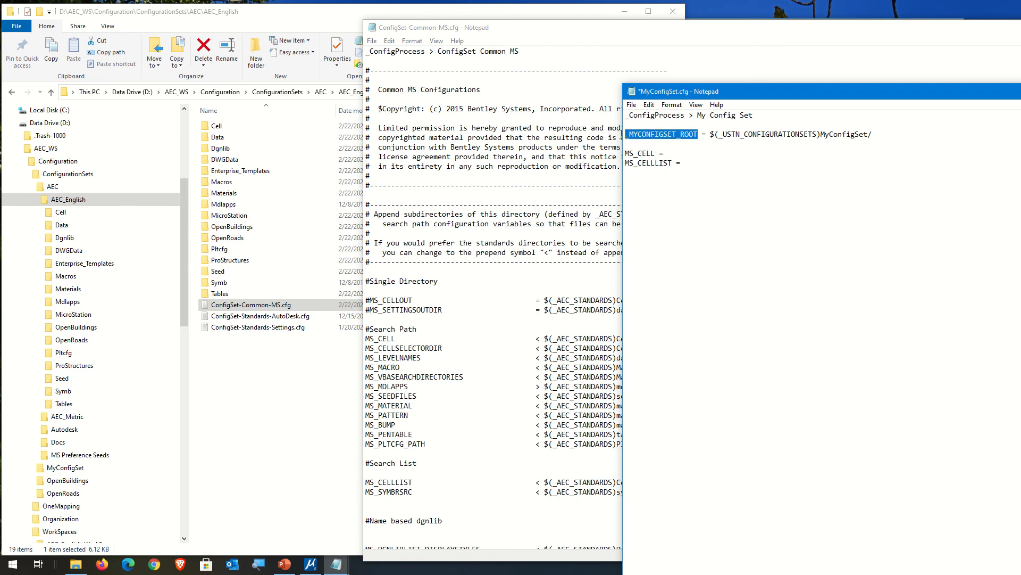
left_click(680, 153)
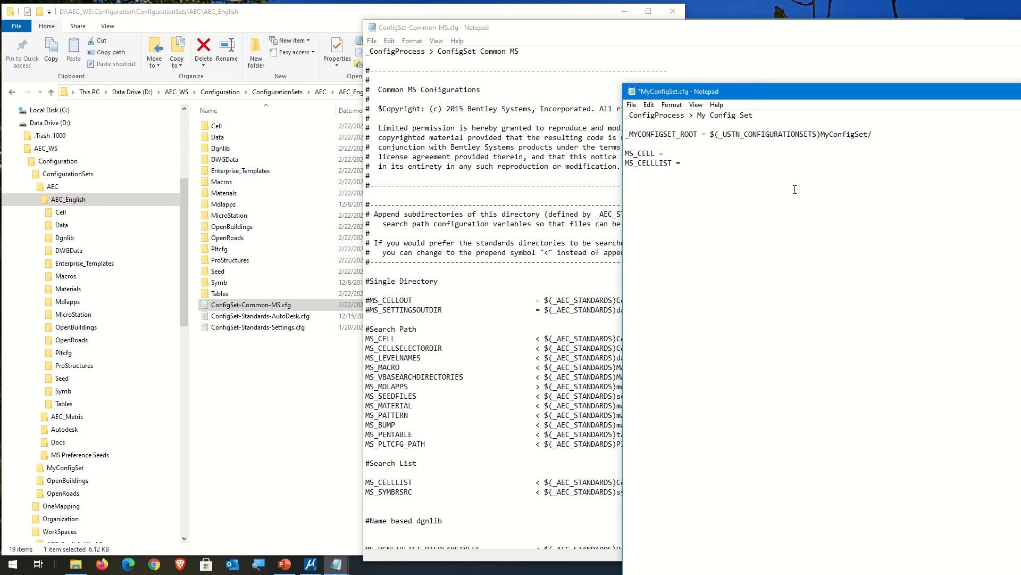
type("$(")
key("ctrl+v")
Step: Replace the "=" operator with "<" in both the MS_CELL and MS_CELLLIST lines
double_click(662, 152)
type("<")
double_click(663, 153)
double_click(676, 163)
key("ctrl+v")
Step: Close the MS_CELL value with ")" and copy $(_MYCONFIGSET_ROOT) to the MS_CELLLIST line, removing the extra space before it
left_click(776, 153)
type(")")
left_click_drag(668, 154, 776, 151)
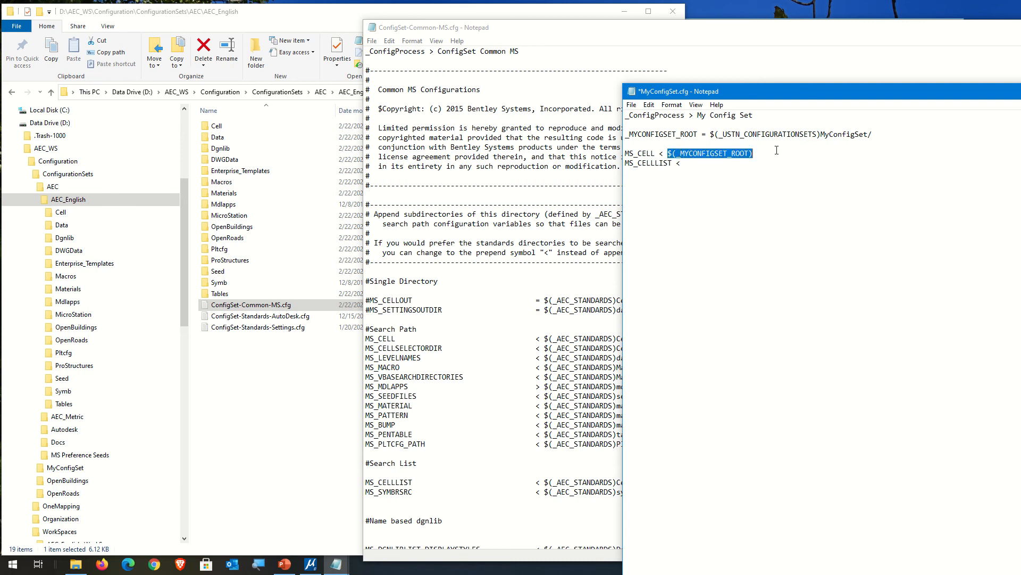
left_click(735, 163)
key("ctrl+v")
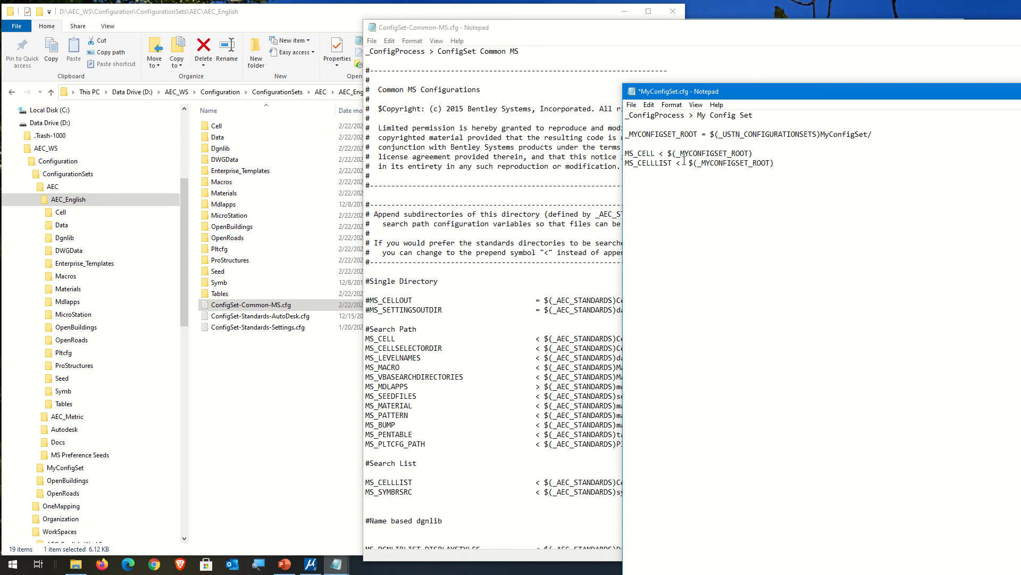
left_click(685, 163)
key("BackSpace")
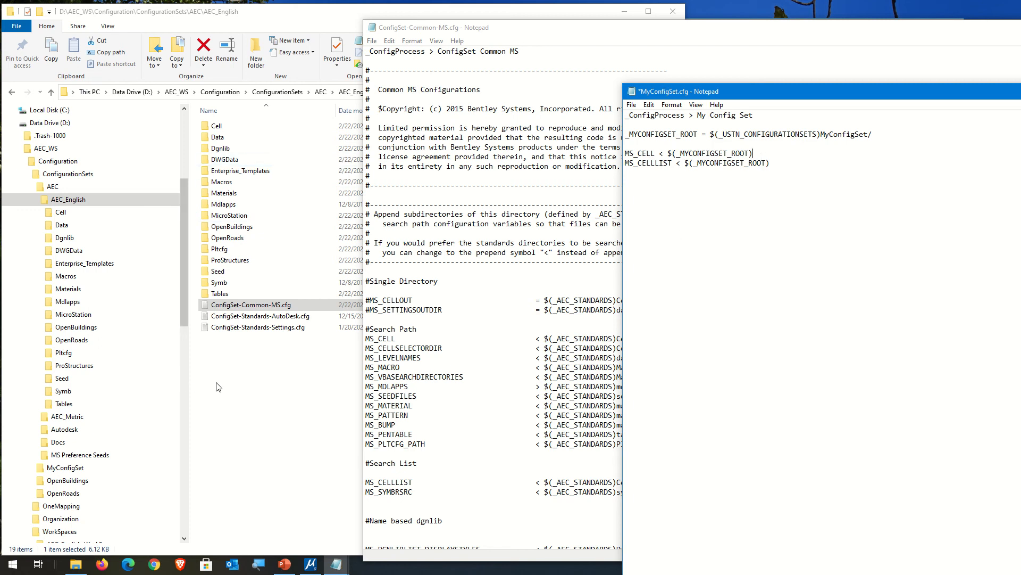
Step: Copy the Cell folder name from the MyConfigSet folder and append "Cell/" to the MS_CELL and MS_CELLLIST values
left_click(26, 187)
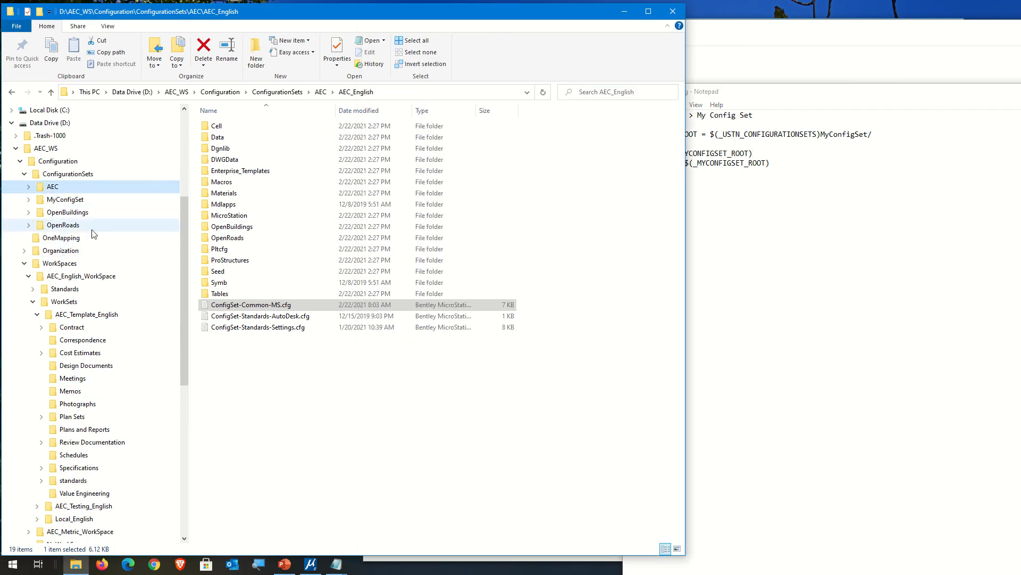
left_click(65, 200)
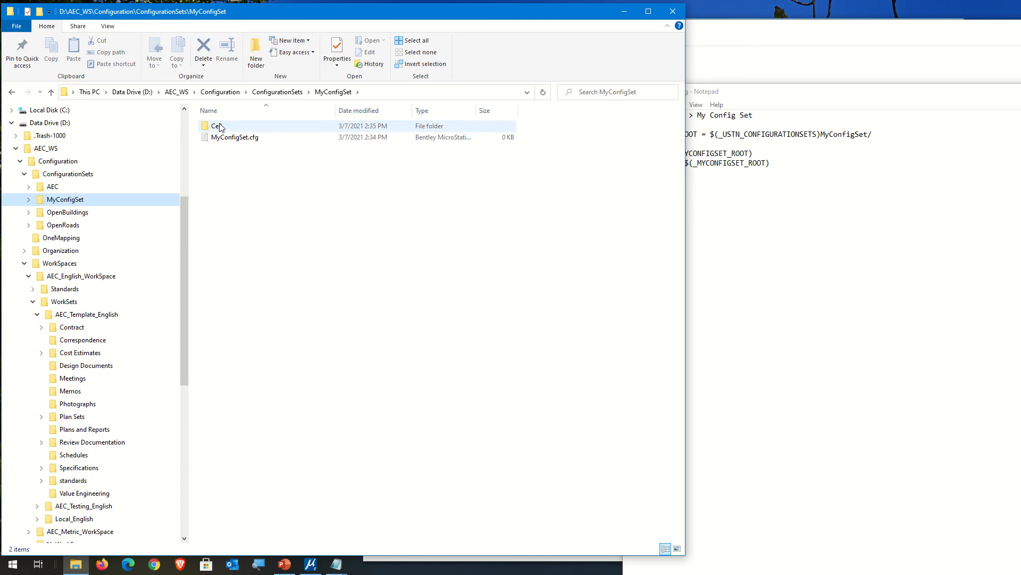
left_click(241, 129)
key("F2")
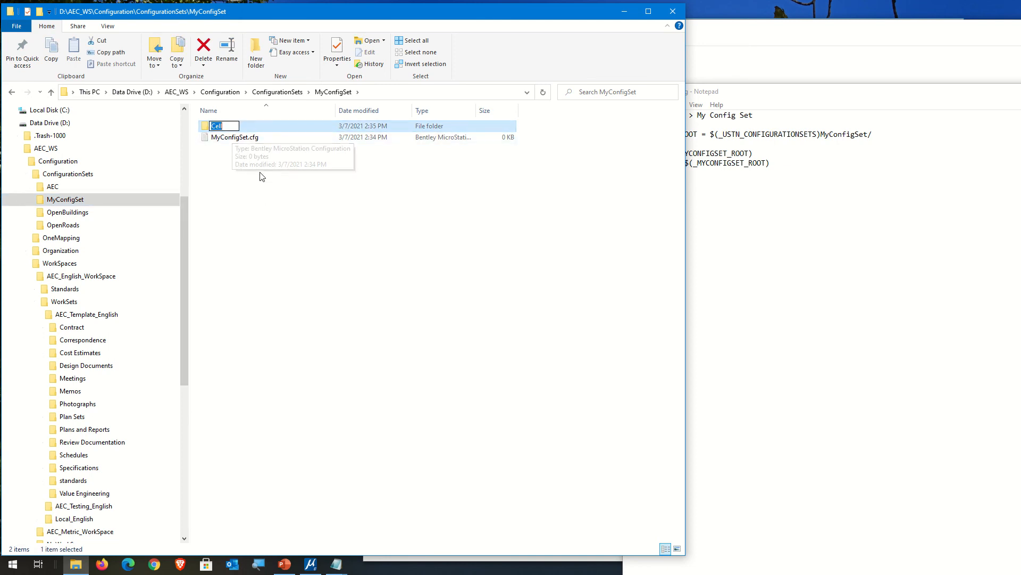
left_click(831, 196)
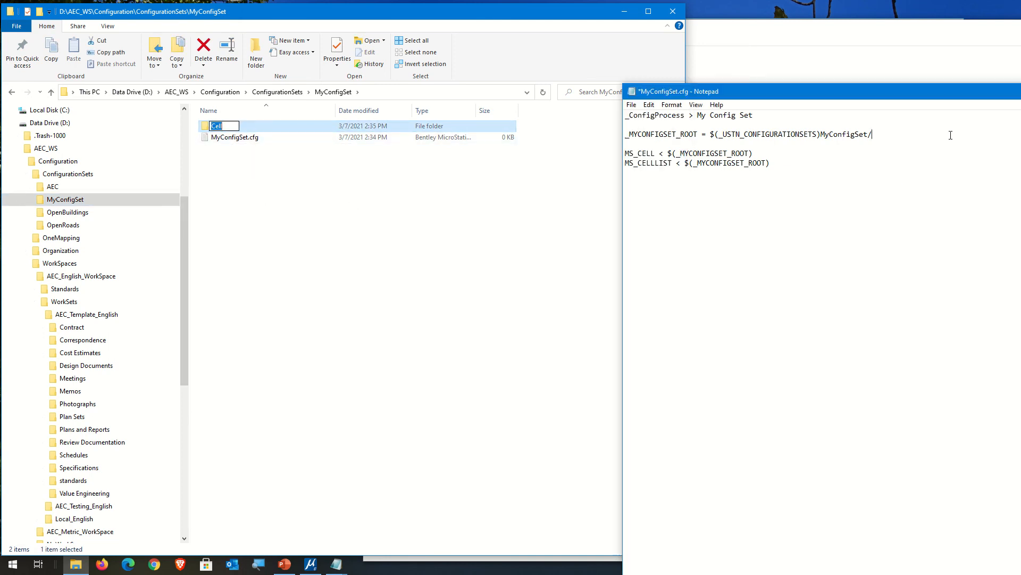
key("ctrl+v")
left_click(796, 163)
key("ctrl+v")
left_click(788, 154)
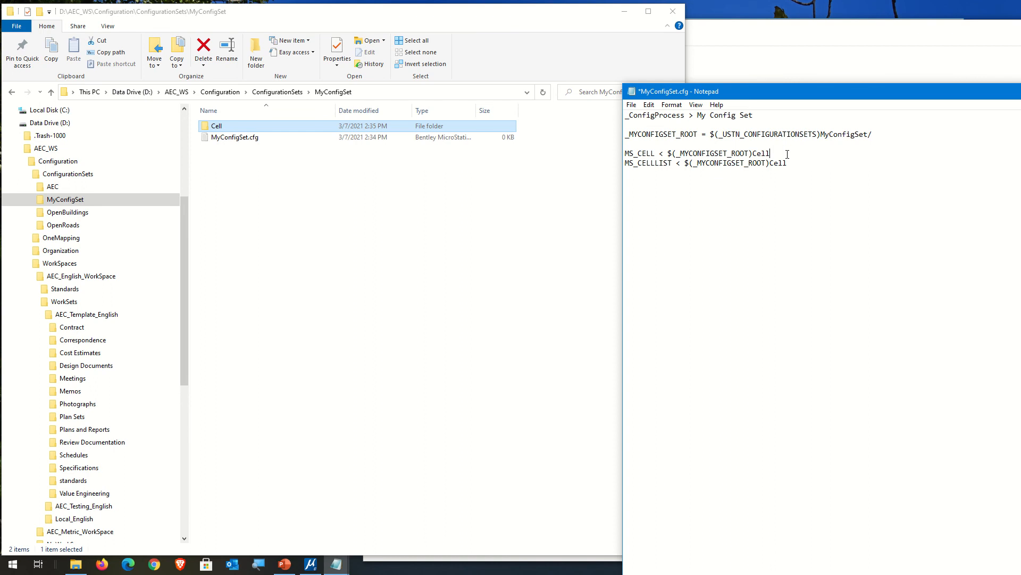
type("/")
left_click(829, 169)
Step: Check the MS_CELL path in ConfigSet-Common-MS.cfg and append "*.cel" to the MS_CELLLIST value in MyConfigSet.cfg
left_click(778, 43)
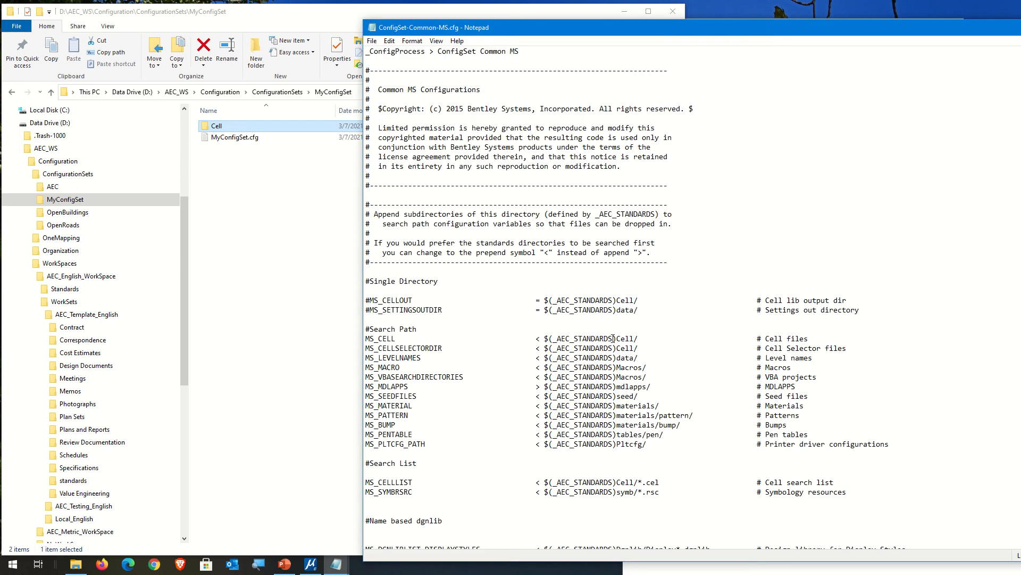
left_click_drag(546, 339, 639, 338)
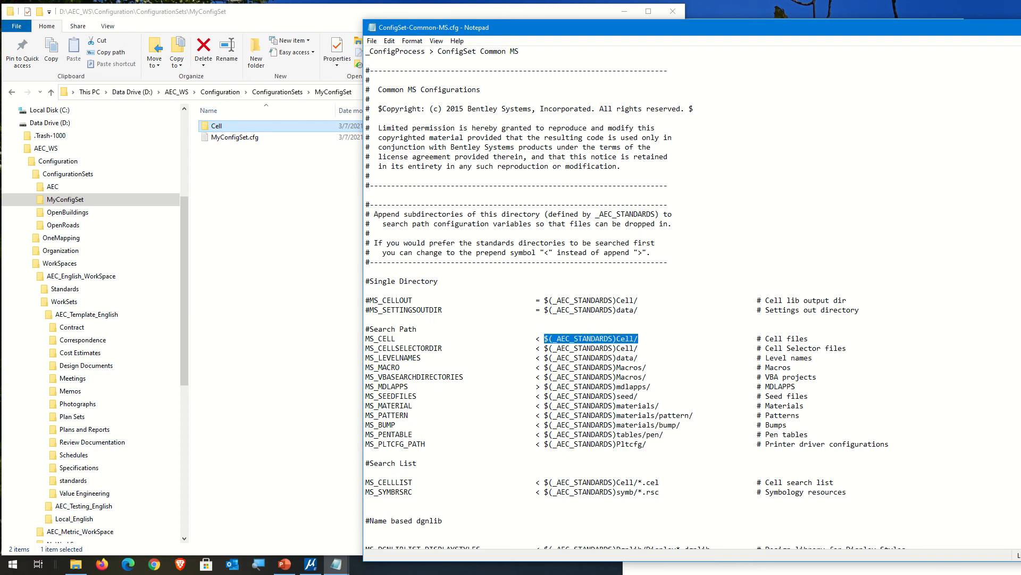
key("alt+Tab")
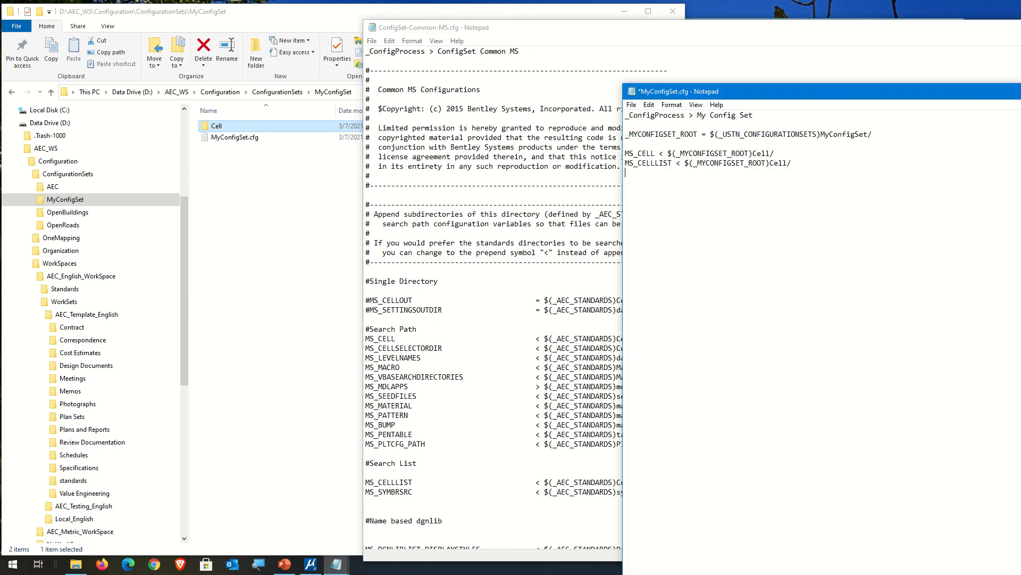
left_click(813, 164)
type("*.CEL")
key("BackSpace")
key("BackSpace")
key("BackSpace")
key("Caps_Lock")
type("cel")
Step: Save MyConfigSet.cfg and close ConfigSet-Common-MS.cfg
left_click_drag(625, 153, 626, 174)
left_click(669, 197)
left_click(631, 105)
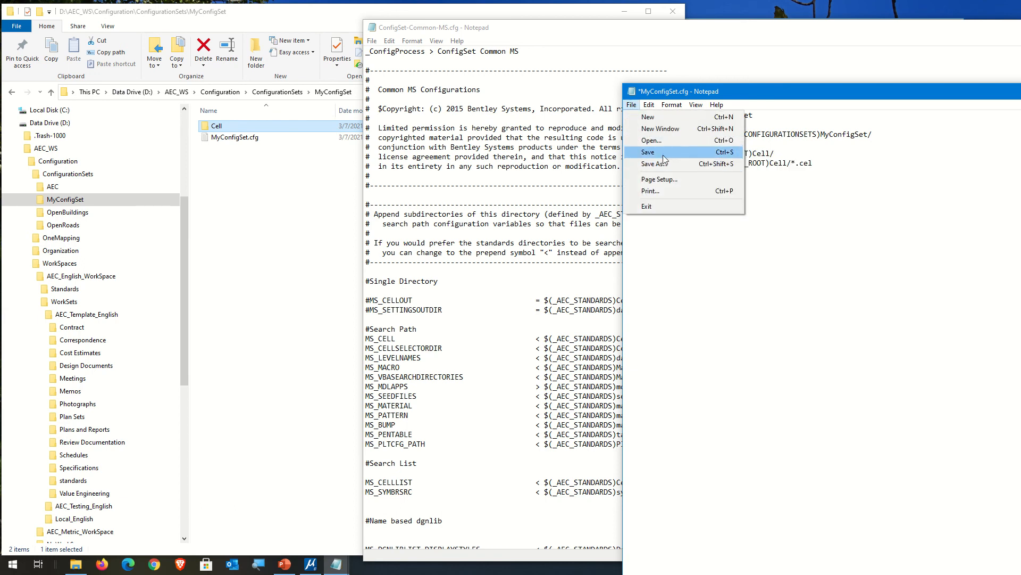
left_click(663, 153)
left_click(525, 14)
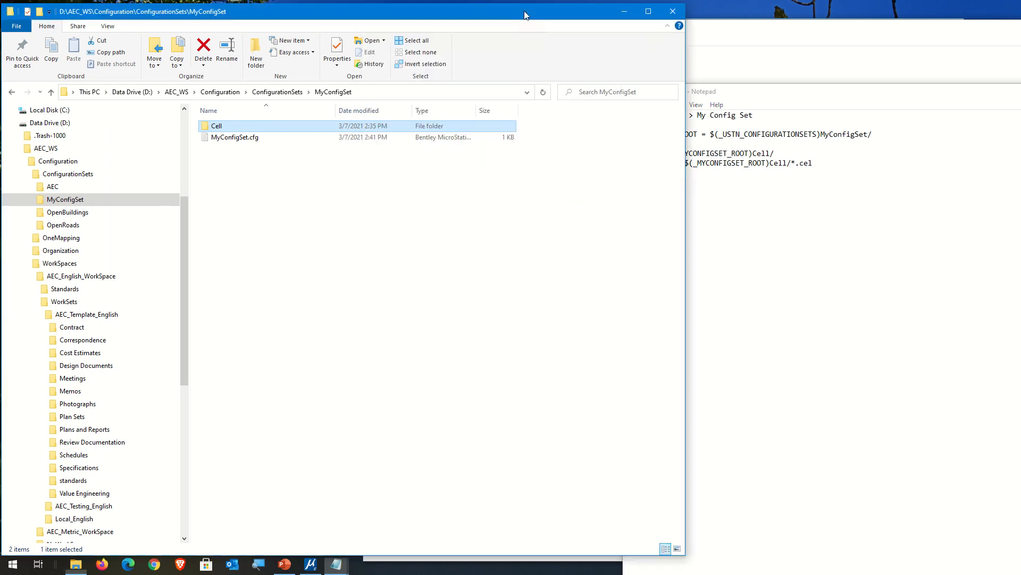
left_click(749, 32)
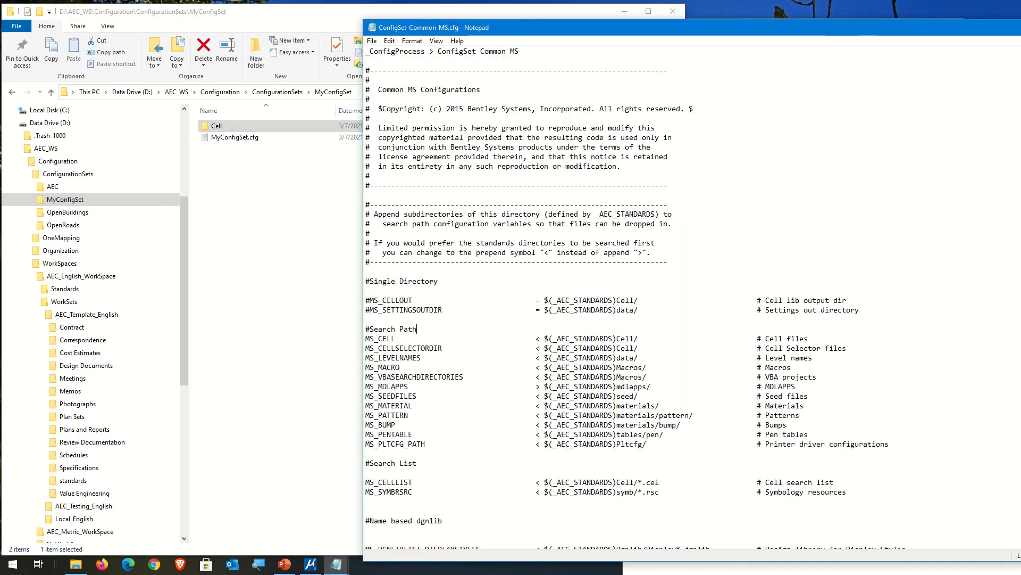
key("alt+F4")
left_click(469, 209)
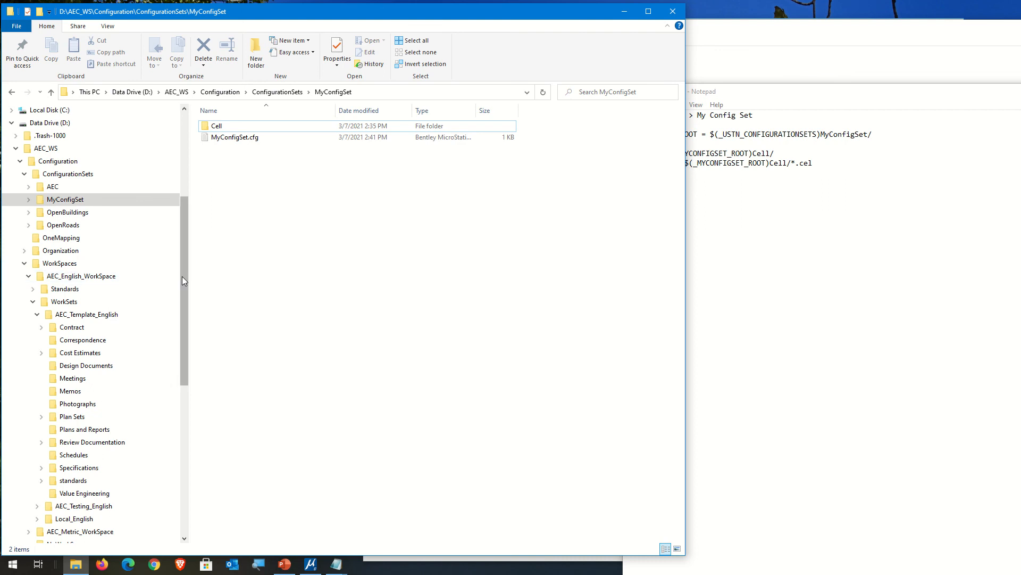
Step: Copy MyCells.cel from the AEC_Template_English workset's Plan Sets\06_Standards\cell folder
left_click_drag(182, 276, 197, 301)
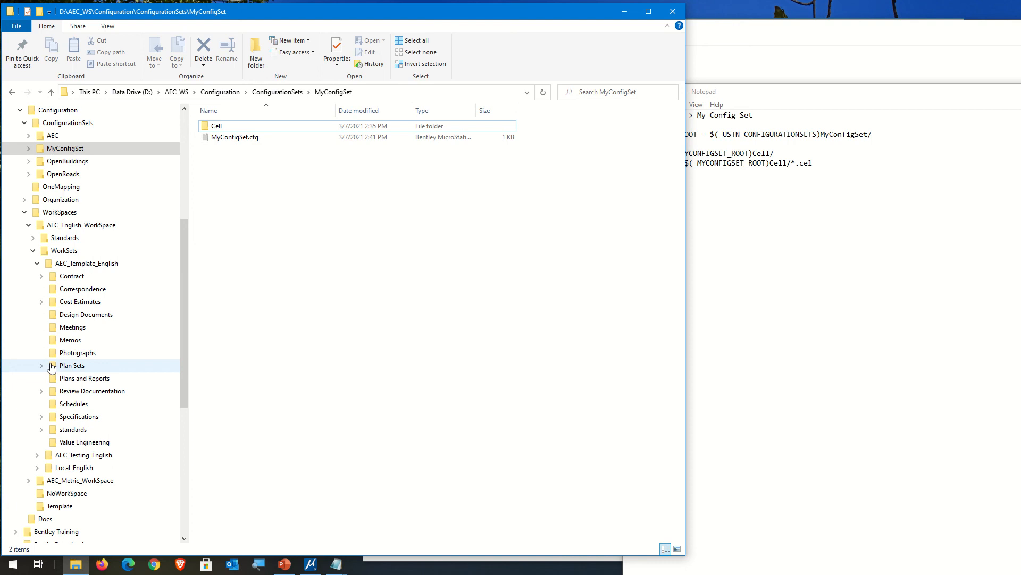
left_click(41, 366)
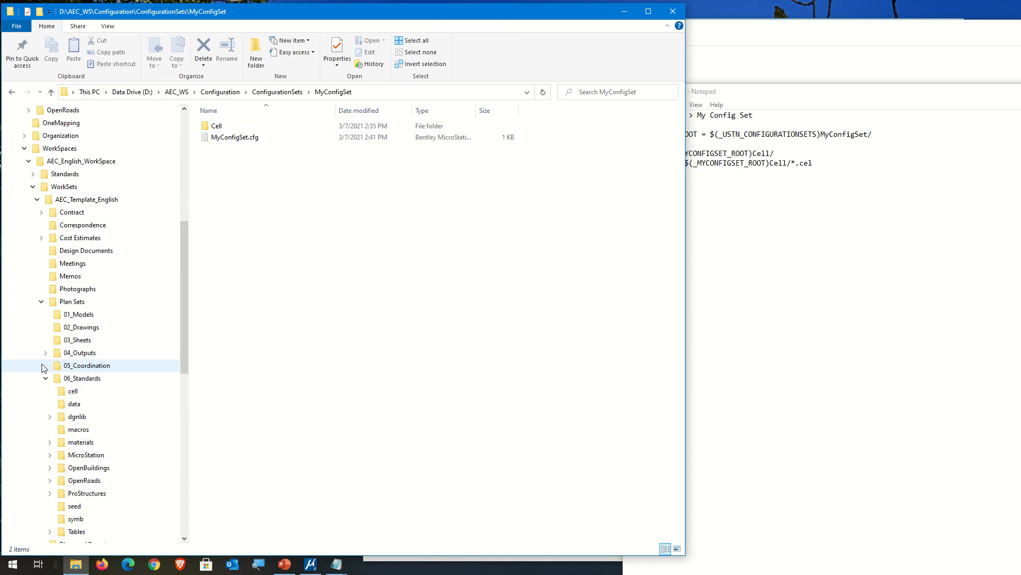
left_click(70, 391)
left_click(246, 137)
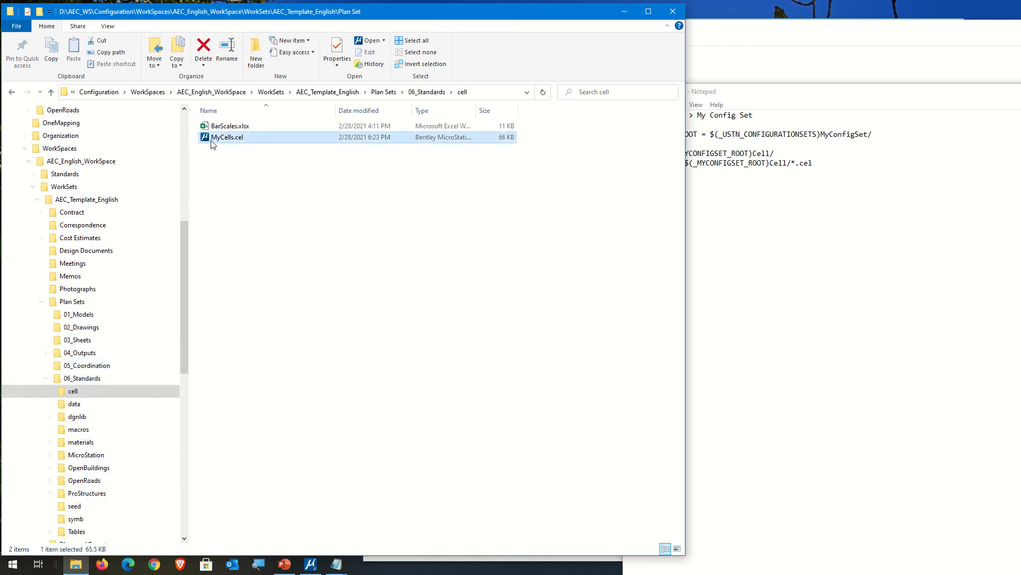
right_click(227, 138)
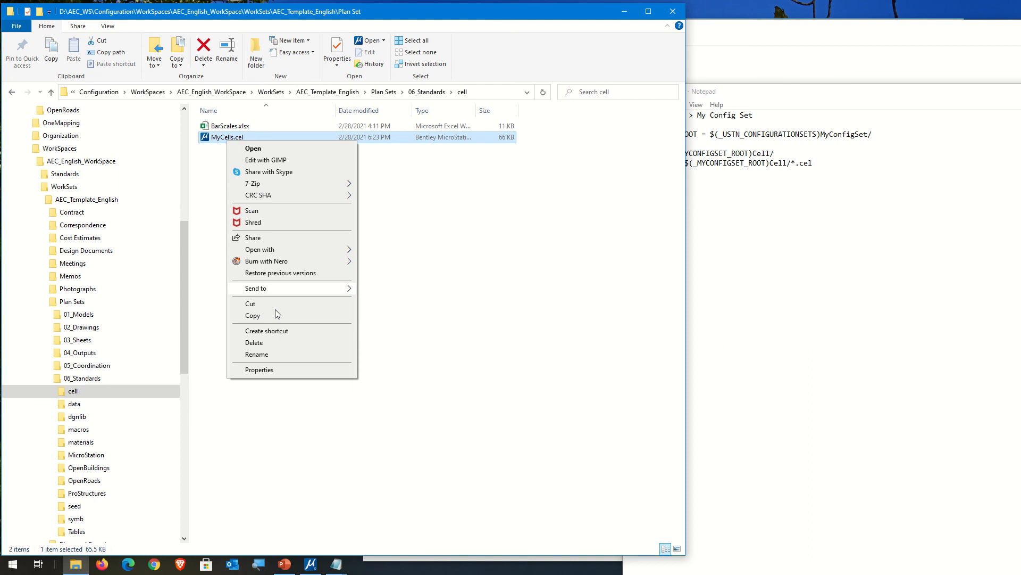
left_click(253, 315)
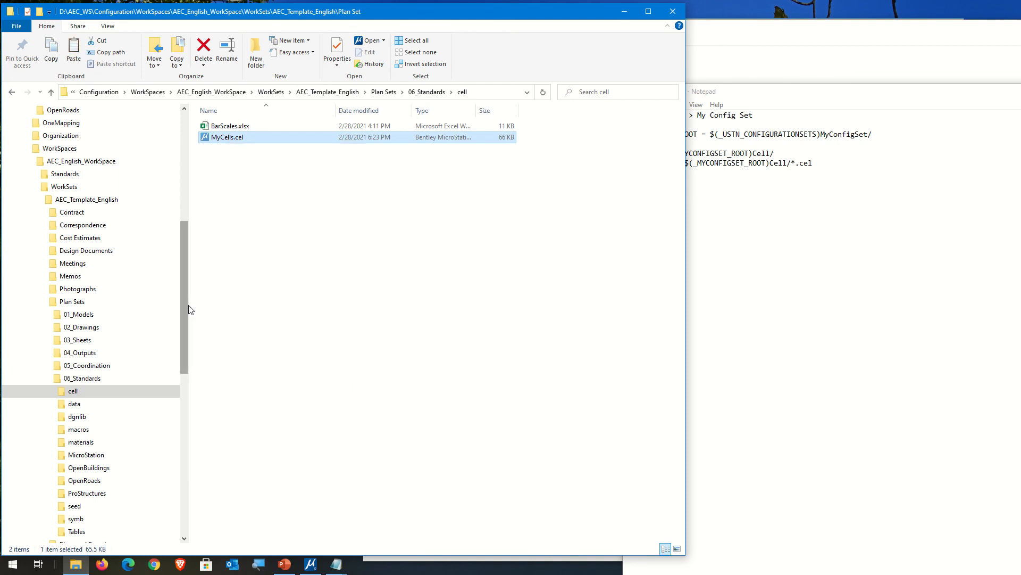
Step: Try to paste MyCells.cel into the Cell folder of MyConfigSet
left_click_drag(186, 305, 192, 249)
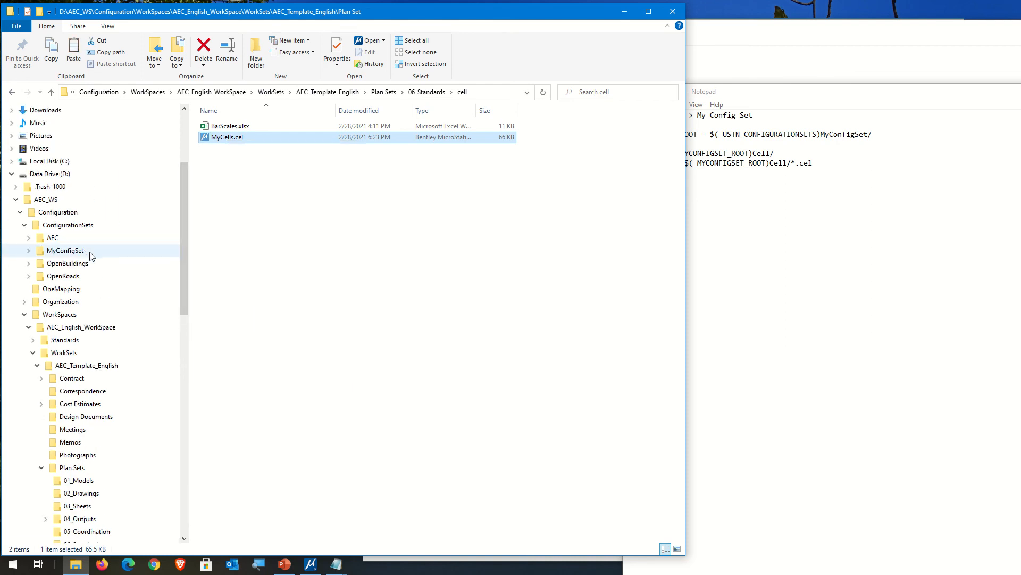
left_click(30, 250)
left_click(53, 263)
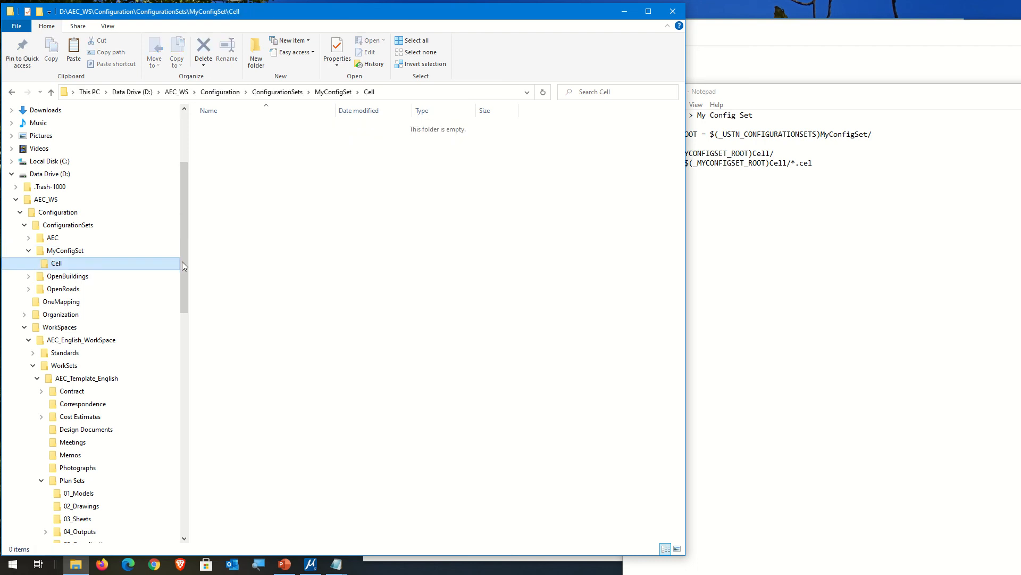
right_click(249, 223)
left_click(295, 312)
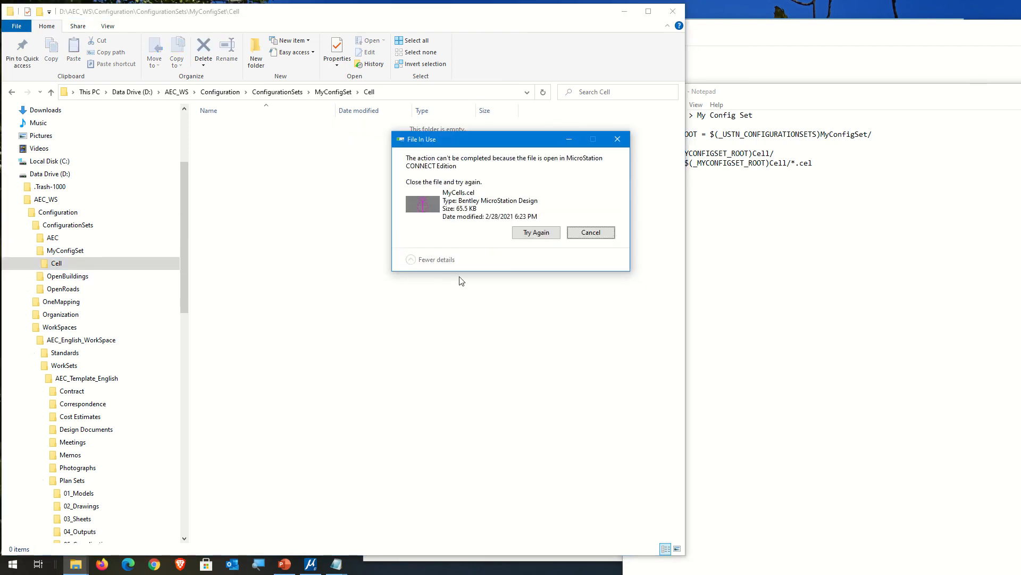
left_click(590, 232)
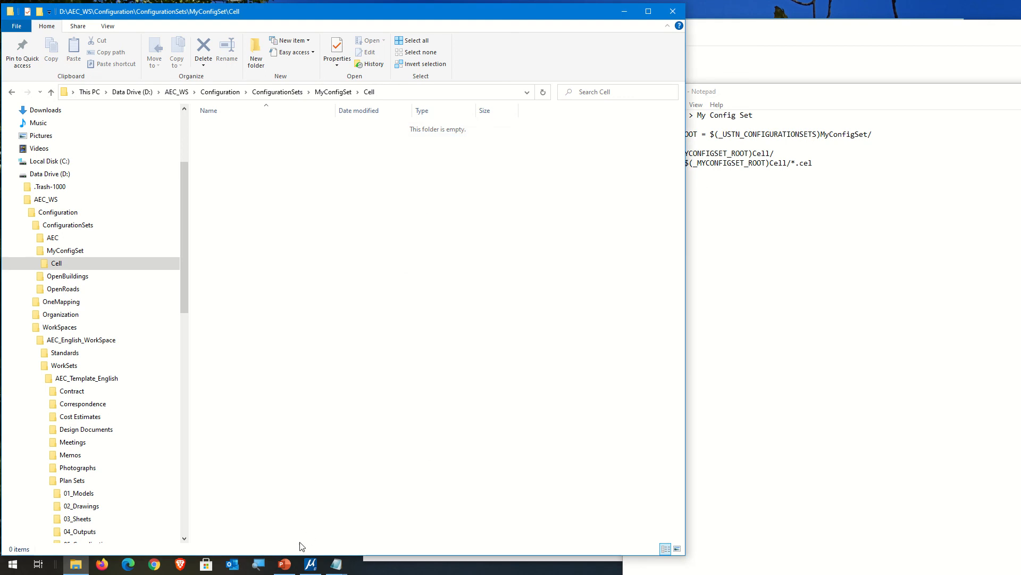
Step: Switch to MicroStation, close it, and retry pasting MyCells.cel into MyConfigSet's Cell folder
left_click(311, 564)
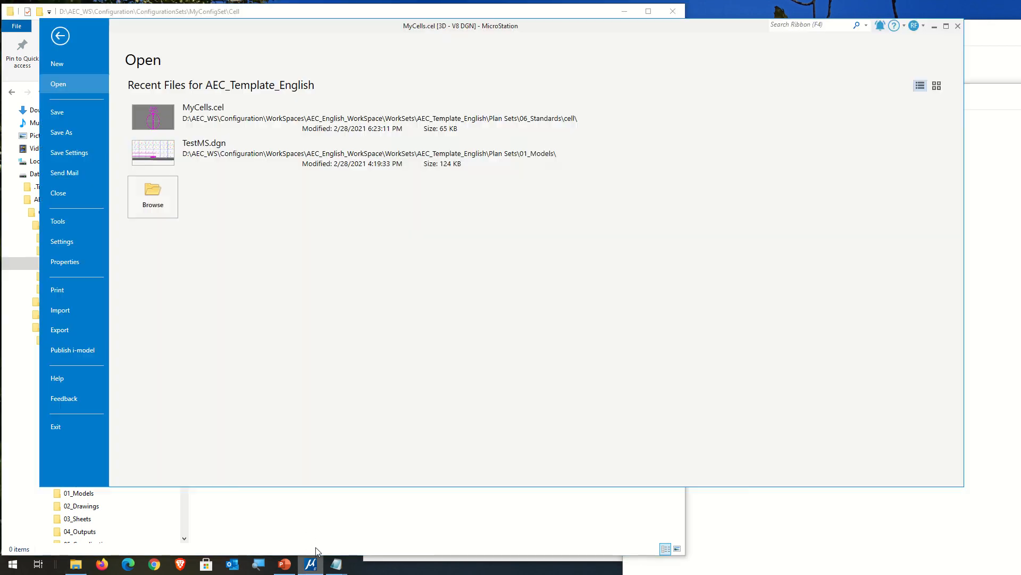
left_click(958, 26)
right_click(303, 222)
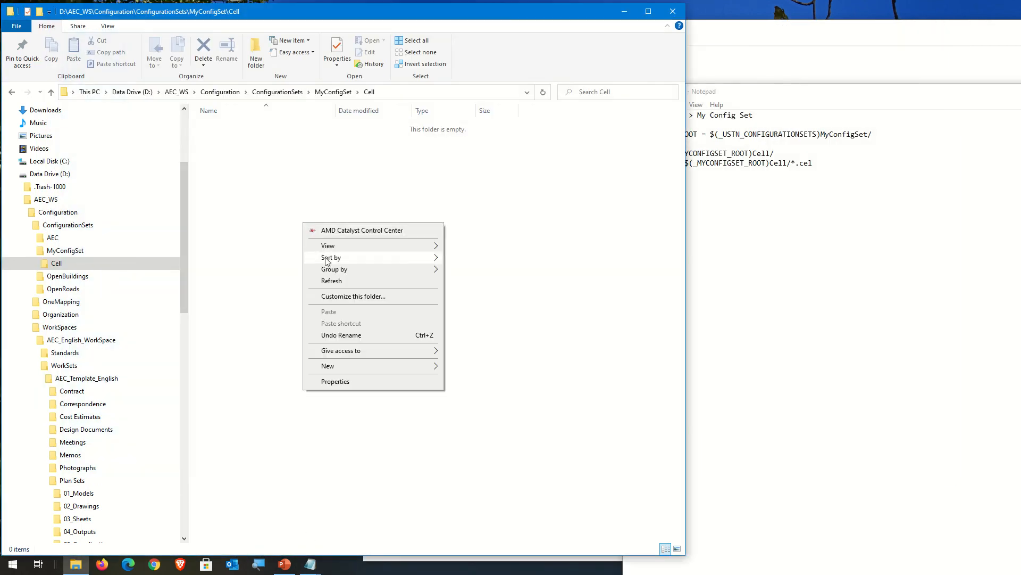
left_click(280, 317)
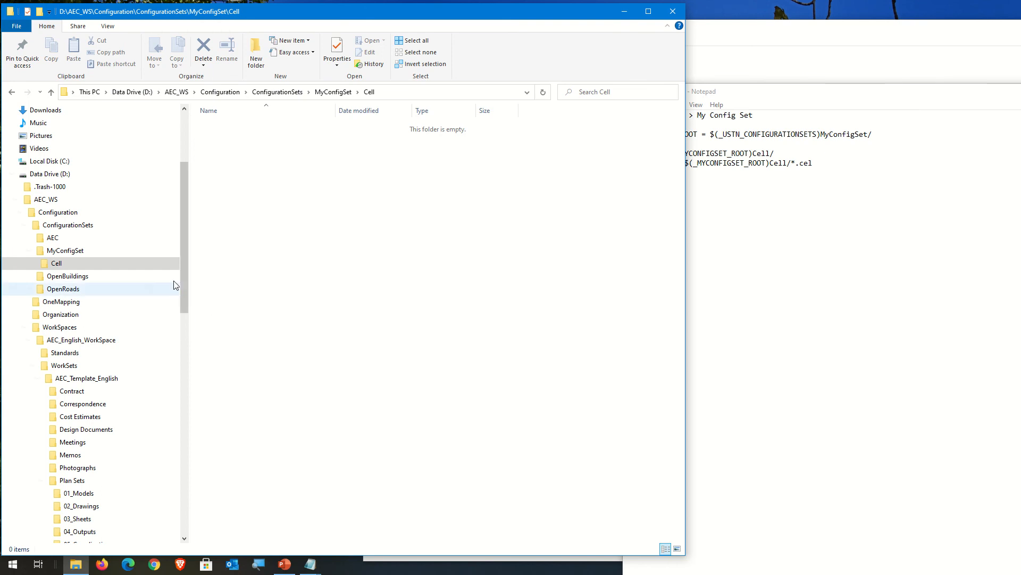
Step: Copy MyCells.cel from the AEC_Template_English 06_Standards\cell folder, paste it into MyConfigSet's Cell folder, and close File Explorer
left_click_drag(183, 267, 191, 364)
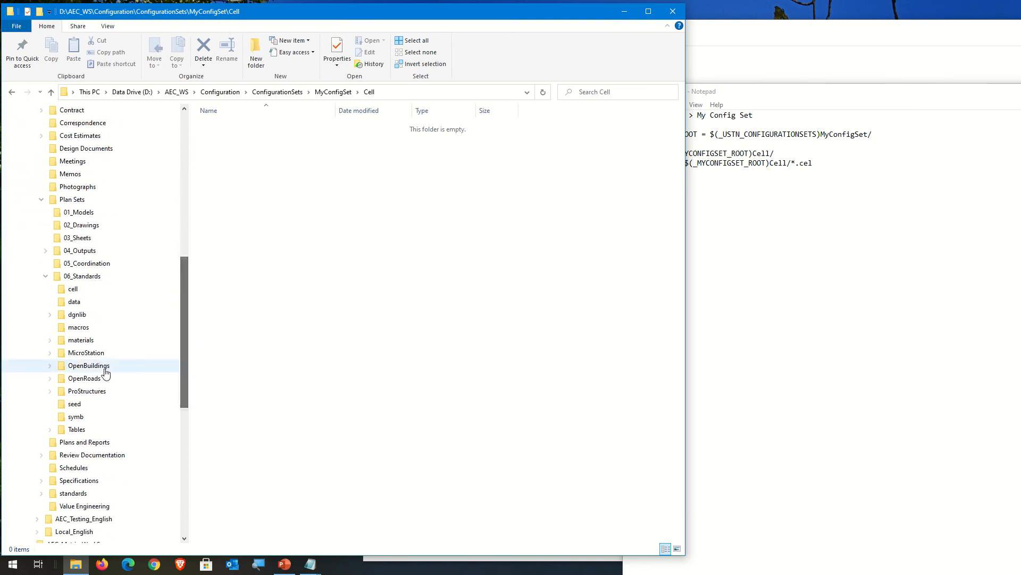
left_click(79, 290)
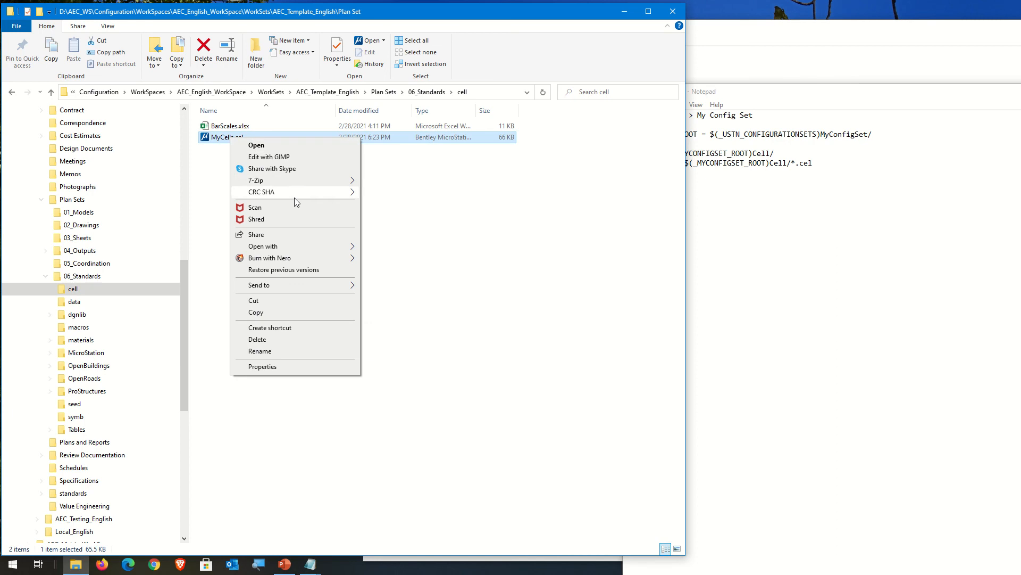
left_click(265, 313)
left_click_drag(182, 301, 167, 187)
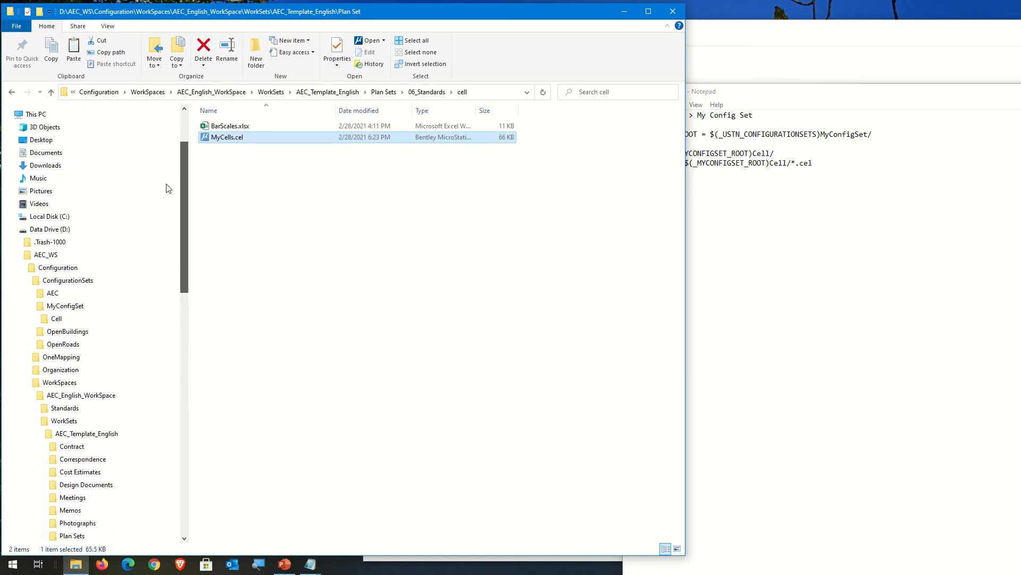
left_click(70, 322)
right_click(255, 245)
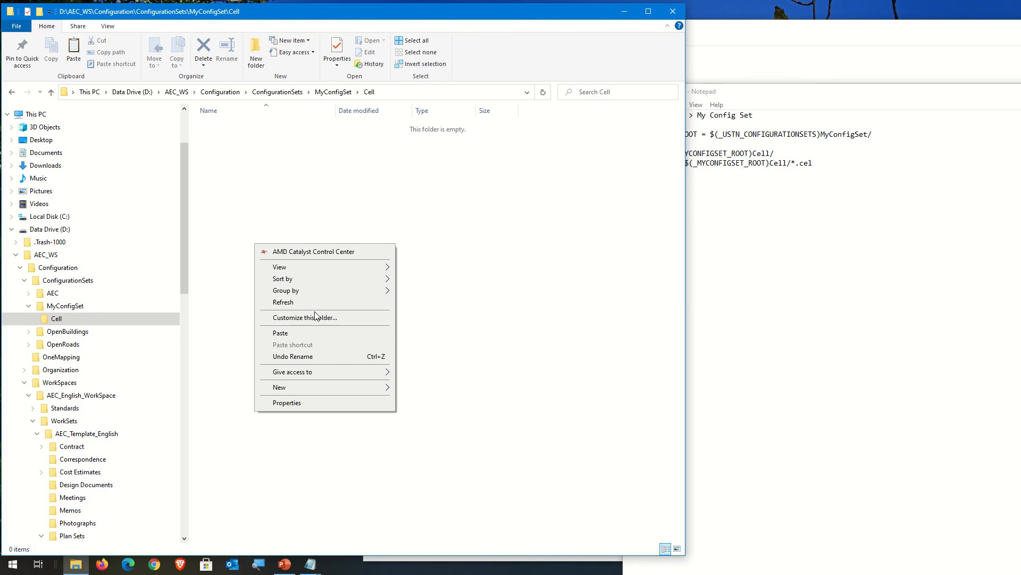
left_click(301, 327)
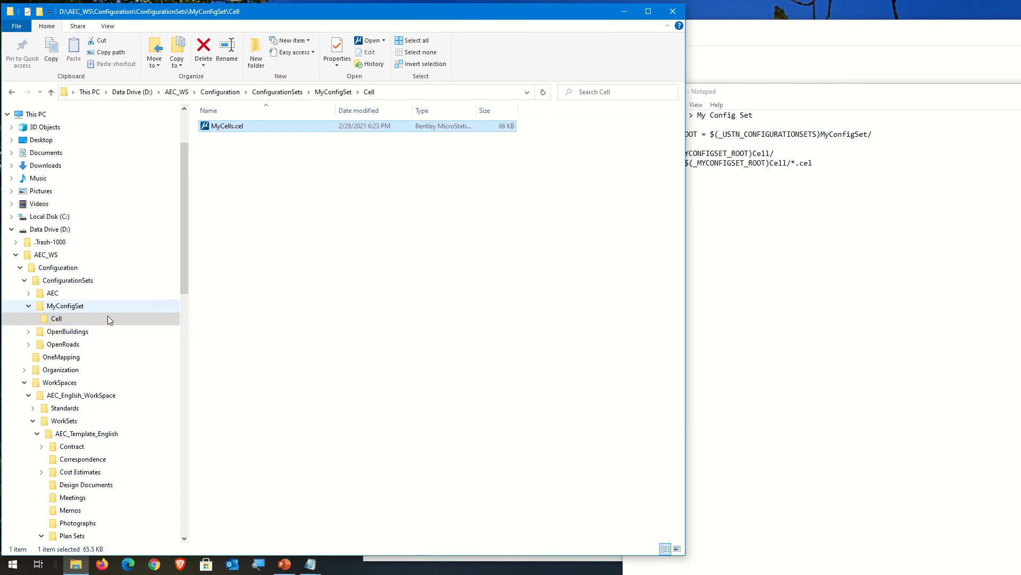
left_click(255, 328)
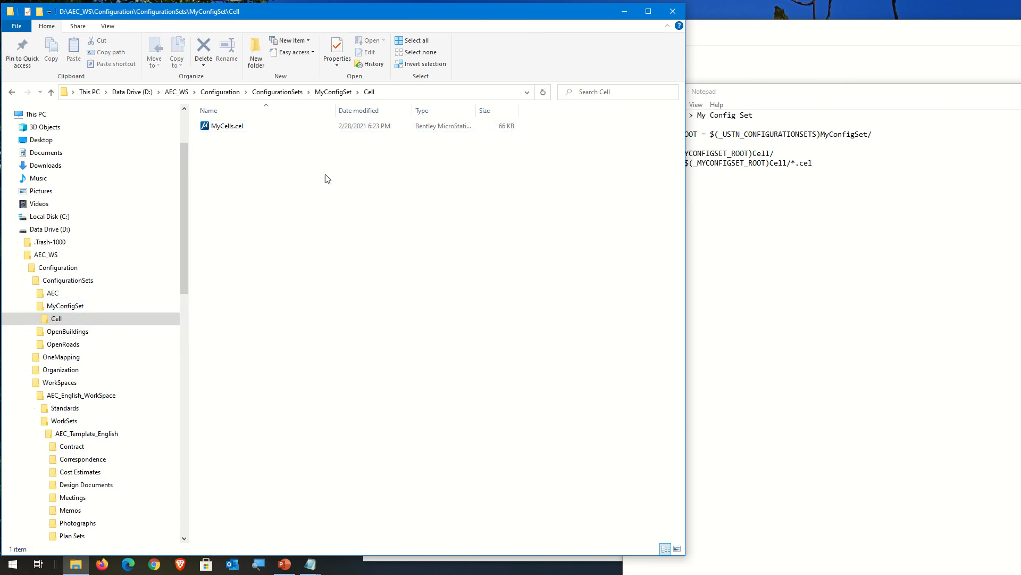
left_click(673, 11)
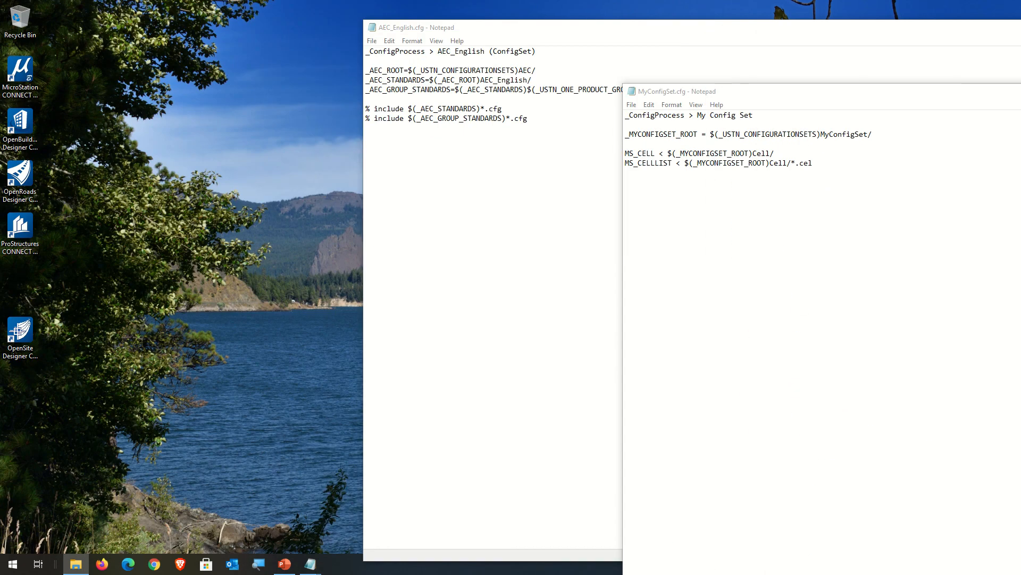
Step: Save MyConfigSet.cfg and close AEC_English.cfg in Notepad
left_click(630, 104)
left_click(660, 149)
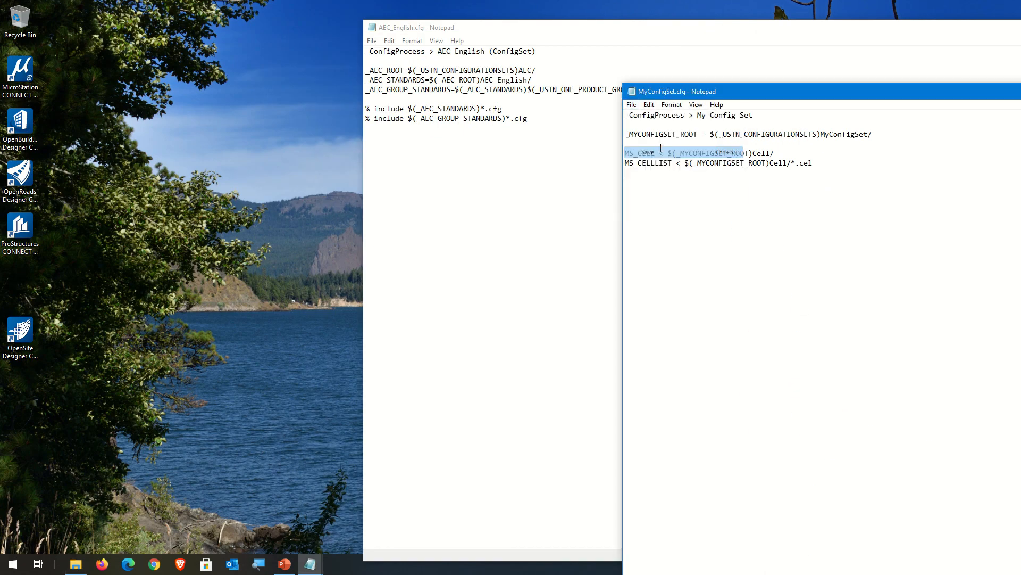
left_click(465, 30)
left_click_drag(915, 29, 558, 33)
left_click(870, 34)
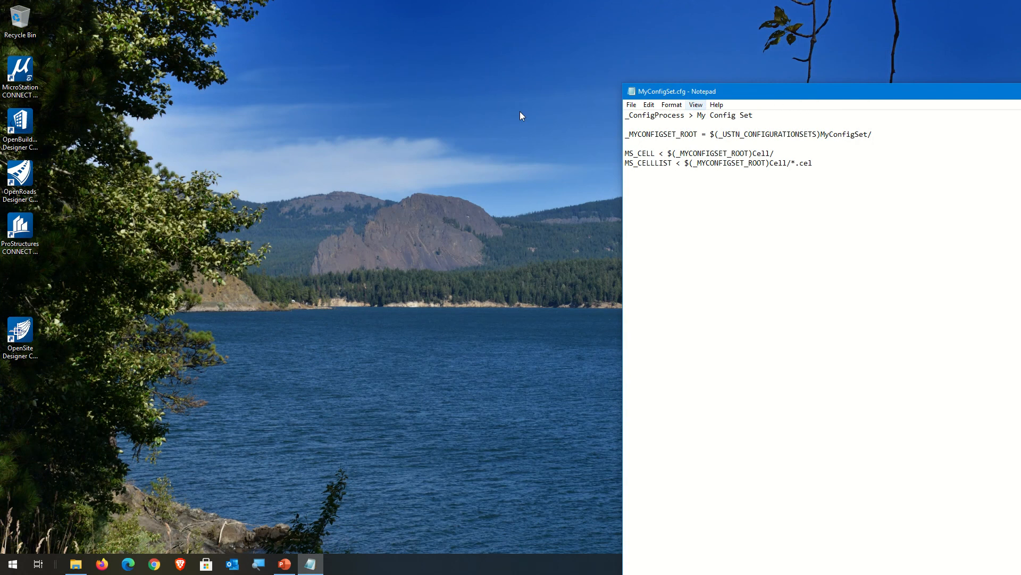
Step: Start MicroStation, open TestMS.dgn from the AEC_Template_English workset, and look over its models
double_click(10, 75)
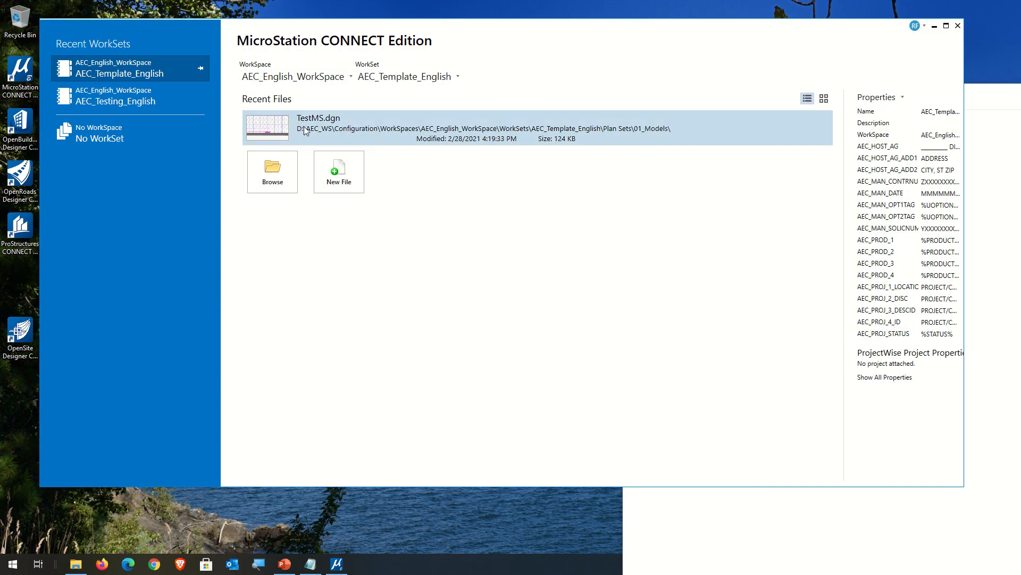
left_click(306, 130)
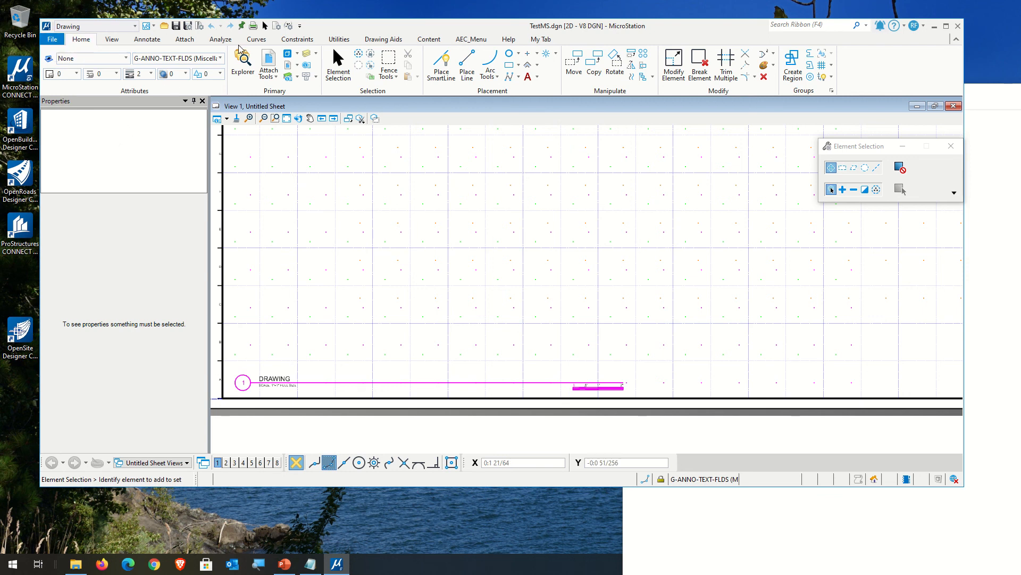
left_click(287, 53)
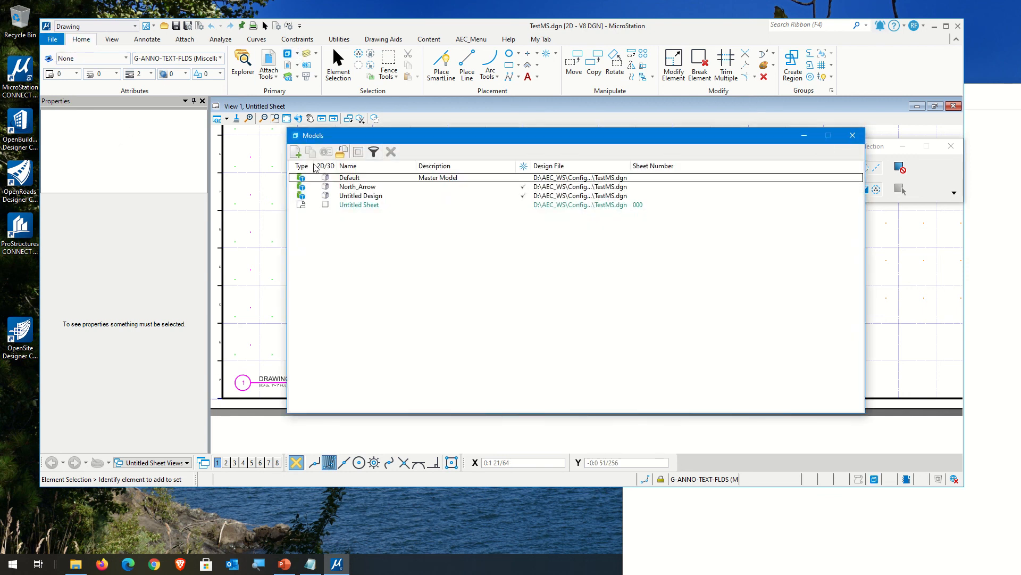
left_click(853, 136)
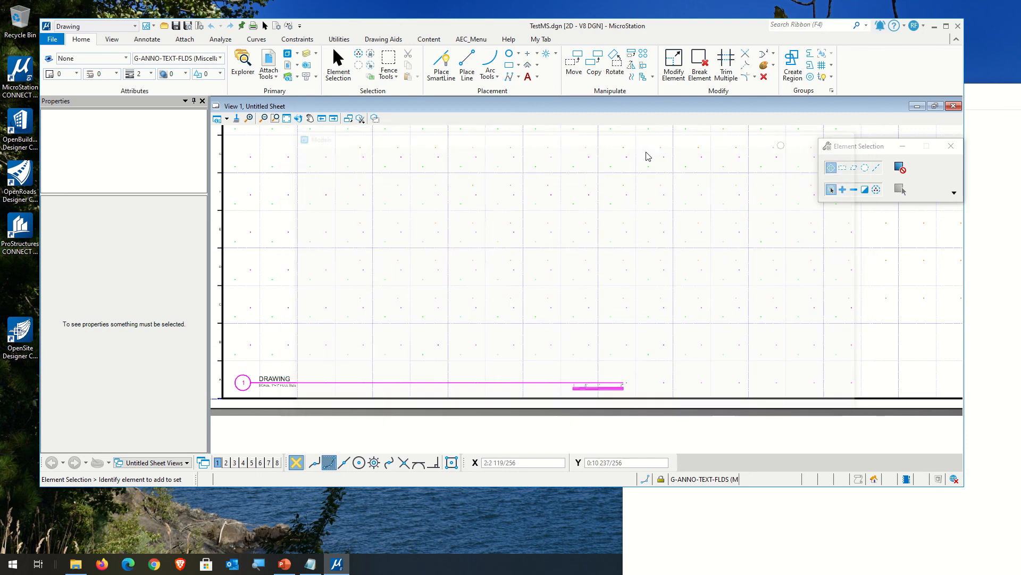
Step: Begin a new design file and choose AEC_DesignSeed_Vertical_3D_IntFt.dgn from the AEC_English Seed folder as its seed
left_click(45, 40)
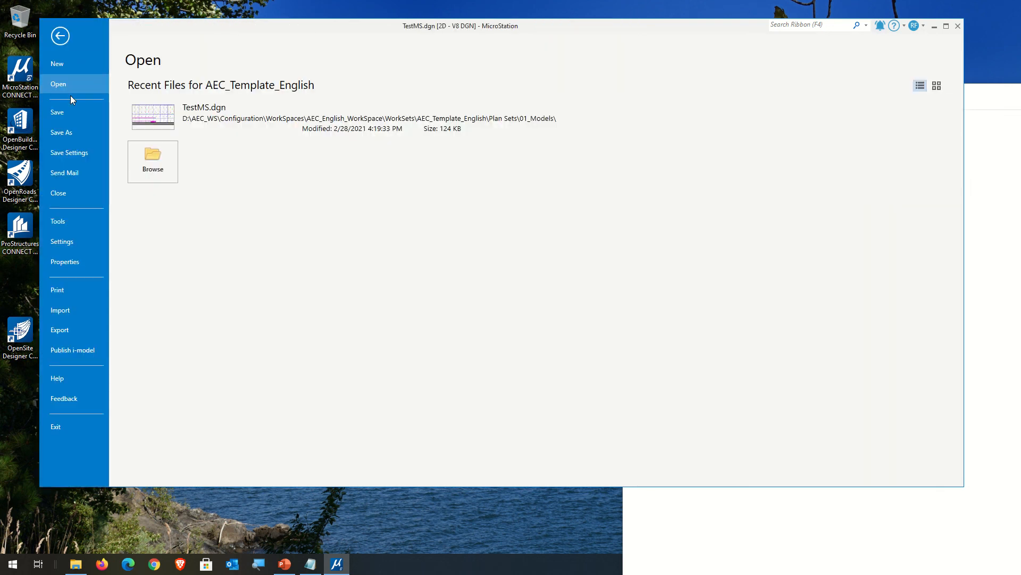
left_click(72, 62)
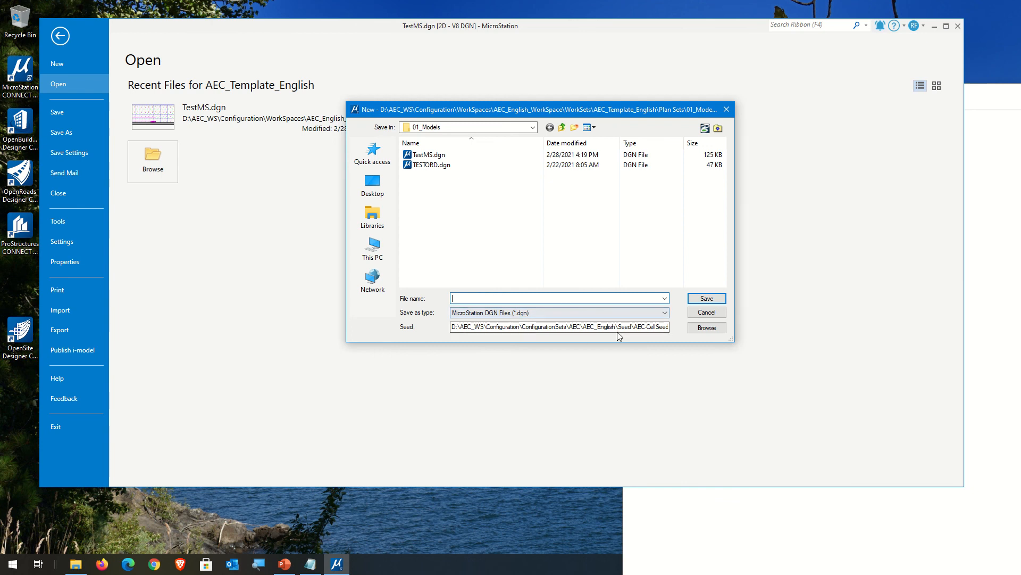
left_click_drag(602, 326, 743, 333)
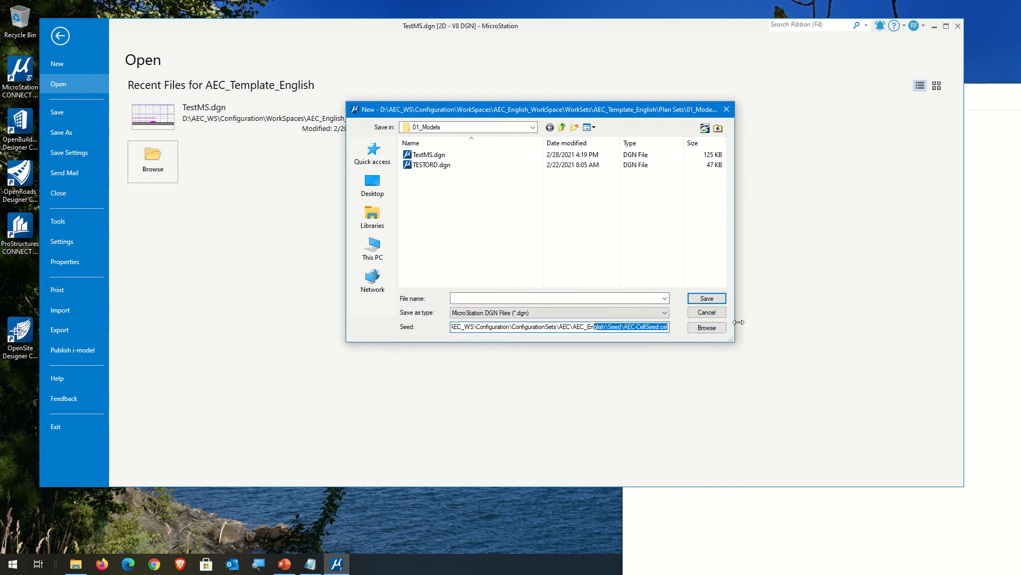
left_click(711, 327)
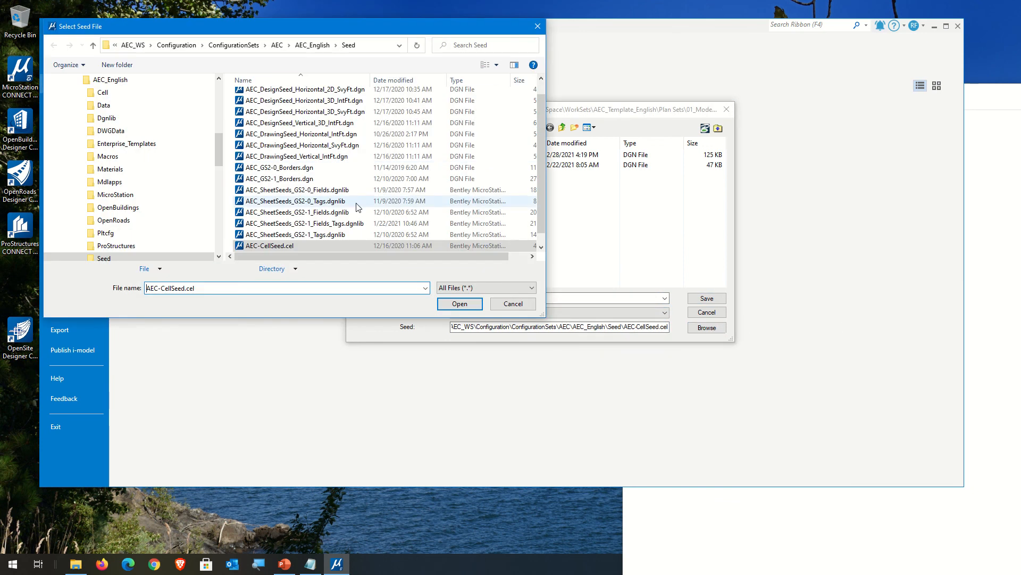
scroll(367, 218, "up", 1)
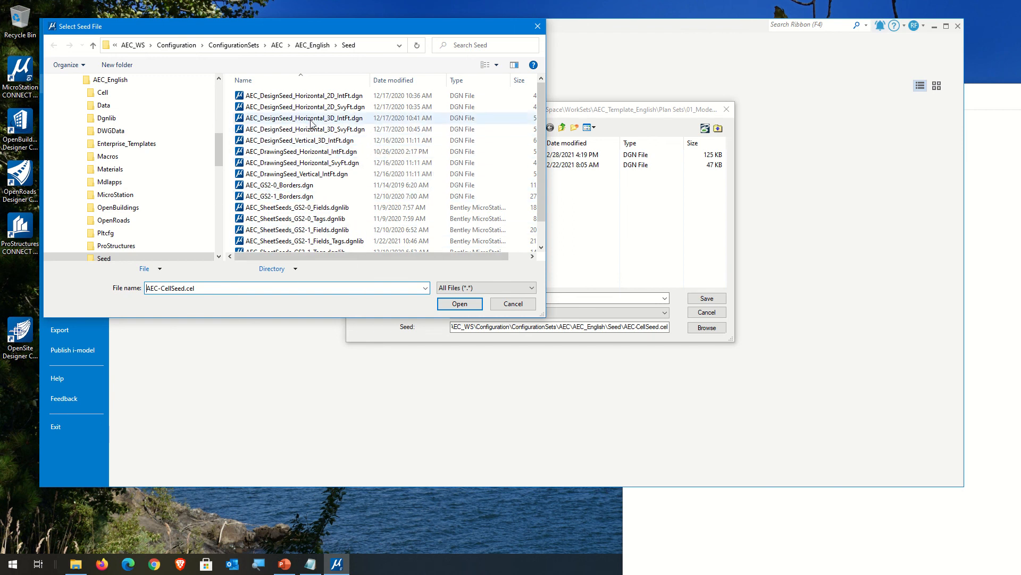
left_click(268, 141)
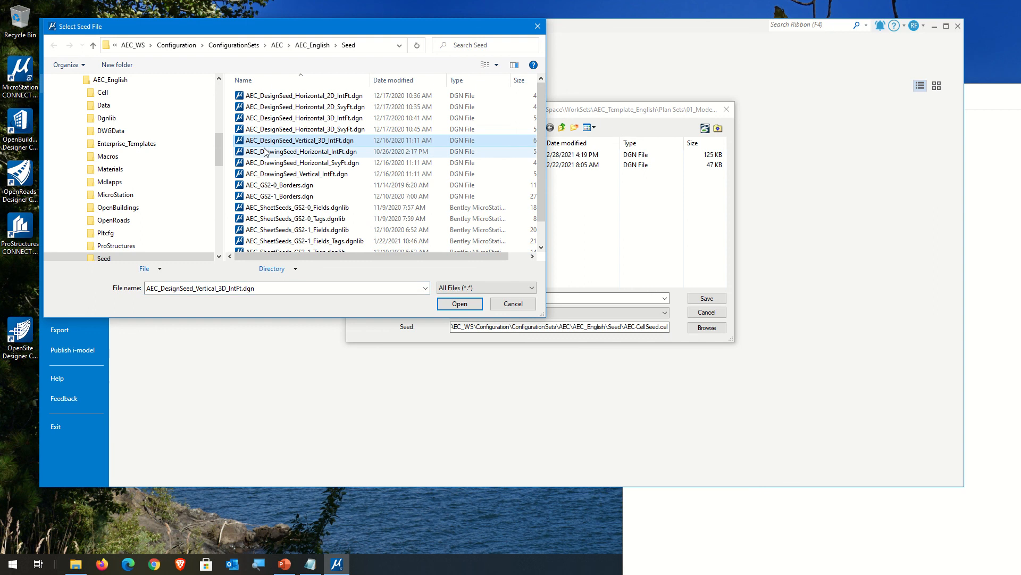
left_click(459, 306)
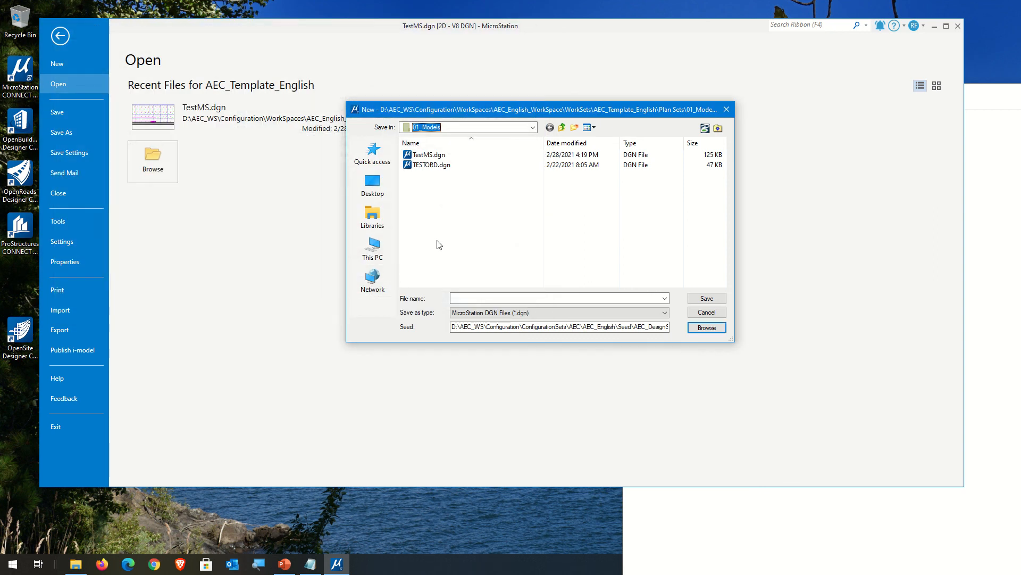
Step: Try to create the new file over the existing TestMS.dgn in 01_Models
left_click(427, 155)
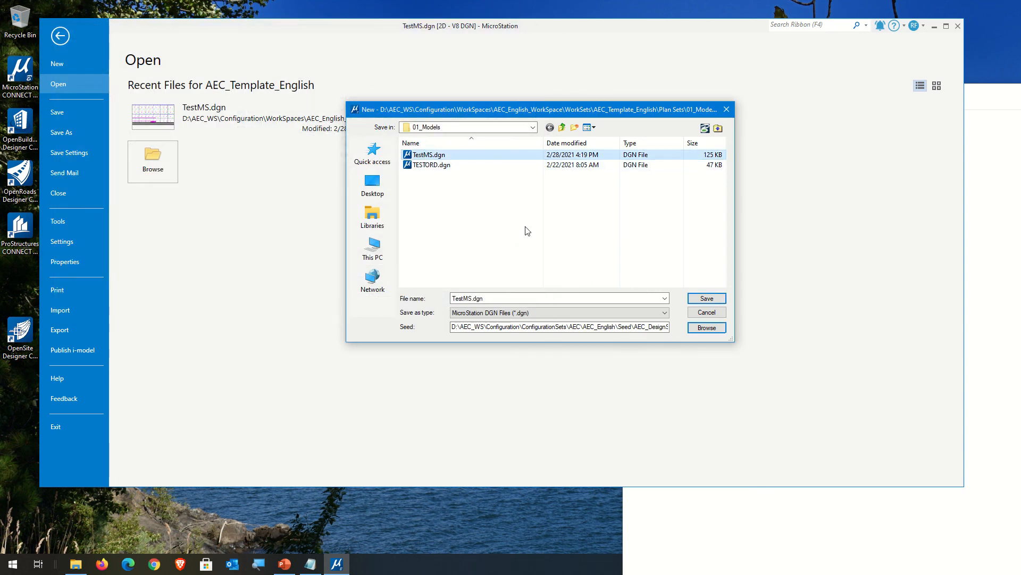
left_click(707, 298)
left_click(539, 283)
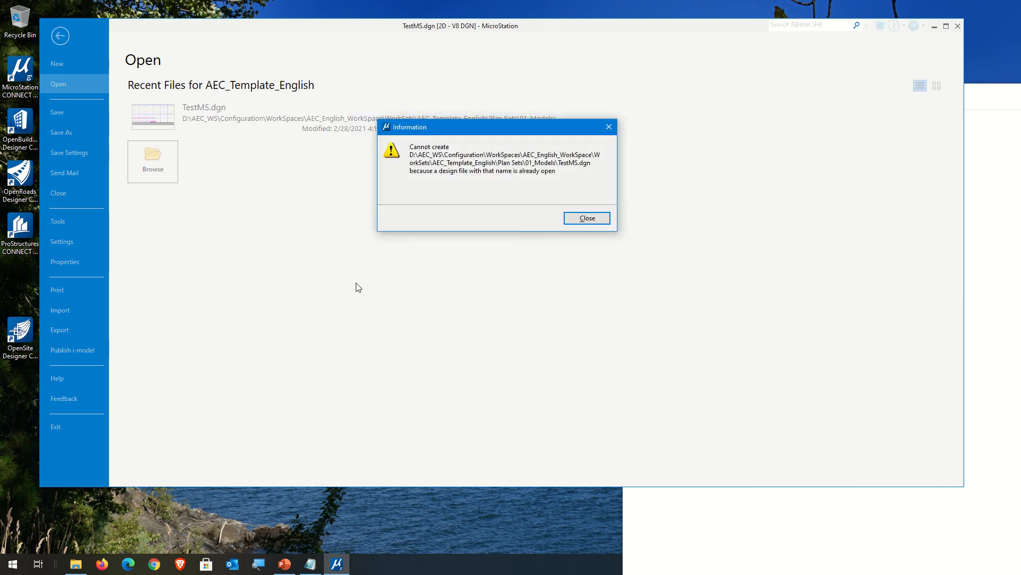
left_click(585, 219)
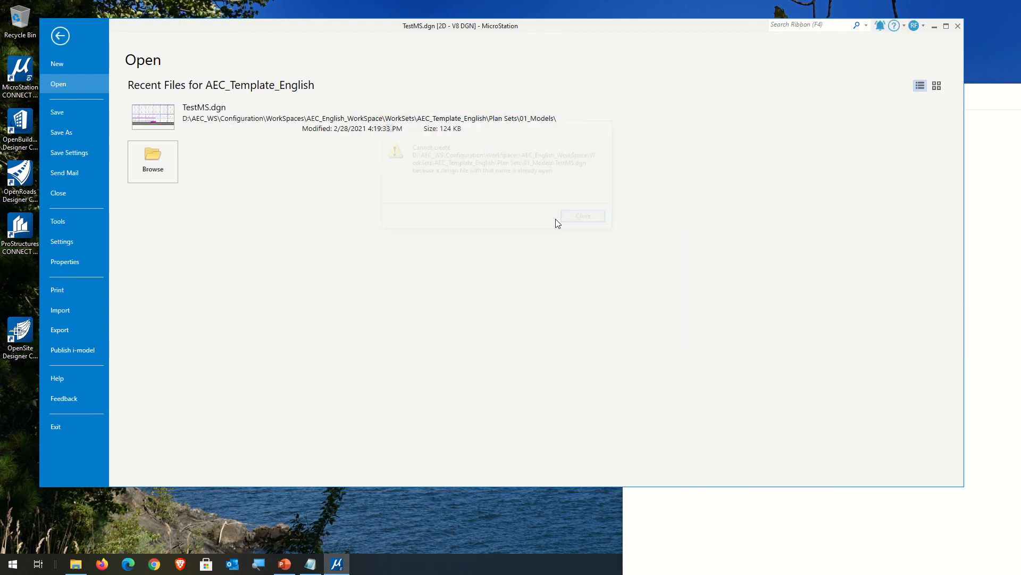
left_click(66, 38)
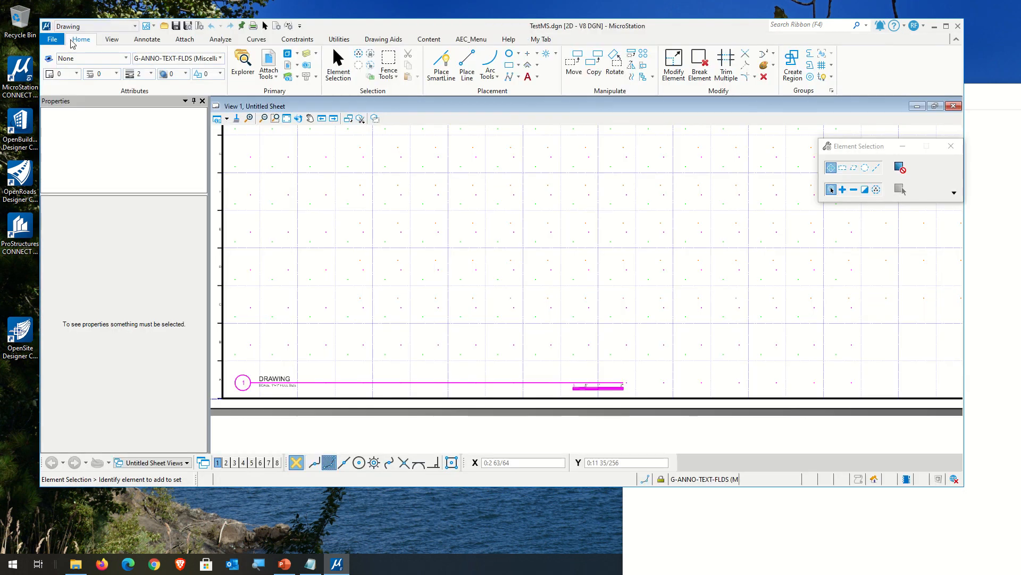
Step: Close the open design file and create TestMS.dgn anew from the AEC_DesignSeed_Vertical_3D_IntFt.dgn seed, replacing the existing file
left_click(53, 38)
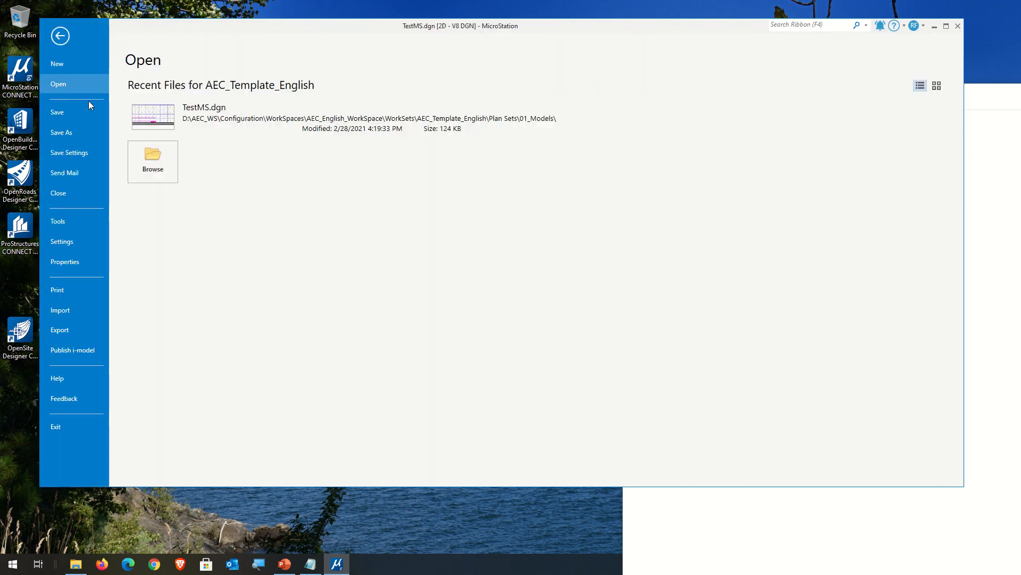
left_click(89, 193)
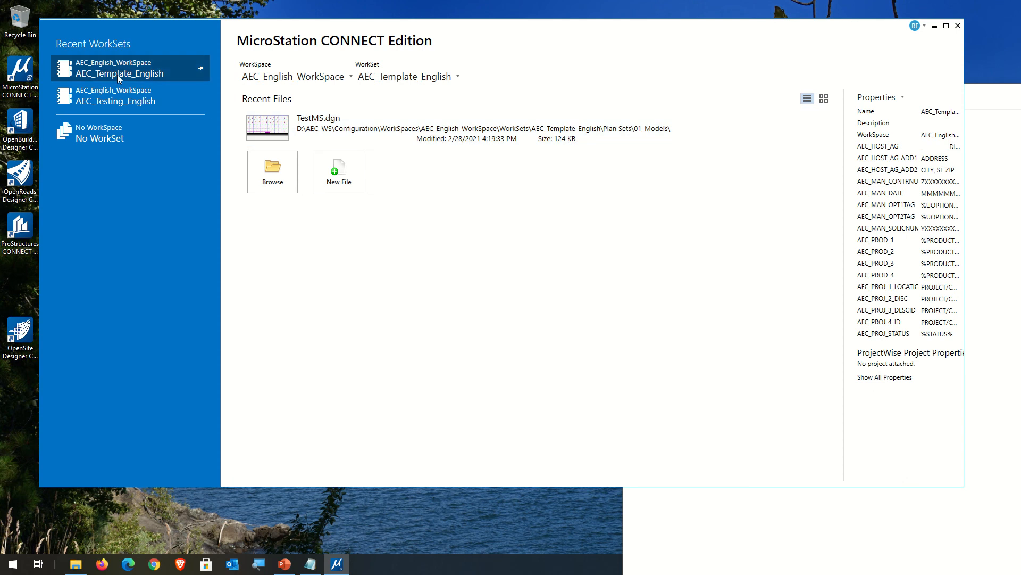
left_click(338, 174)
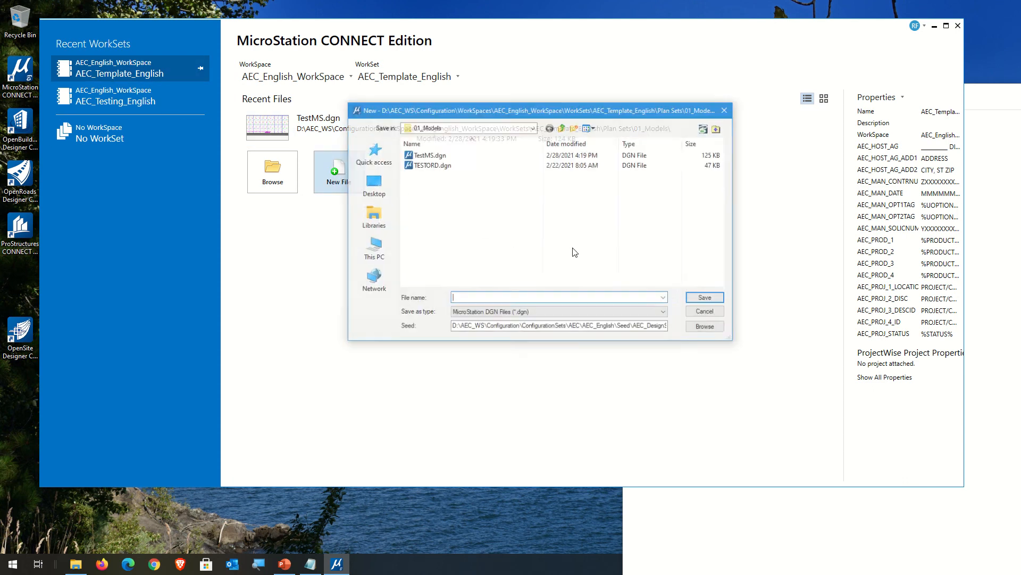
left_click_drag(708, 321, 713, 333)
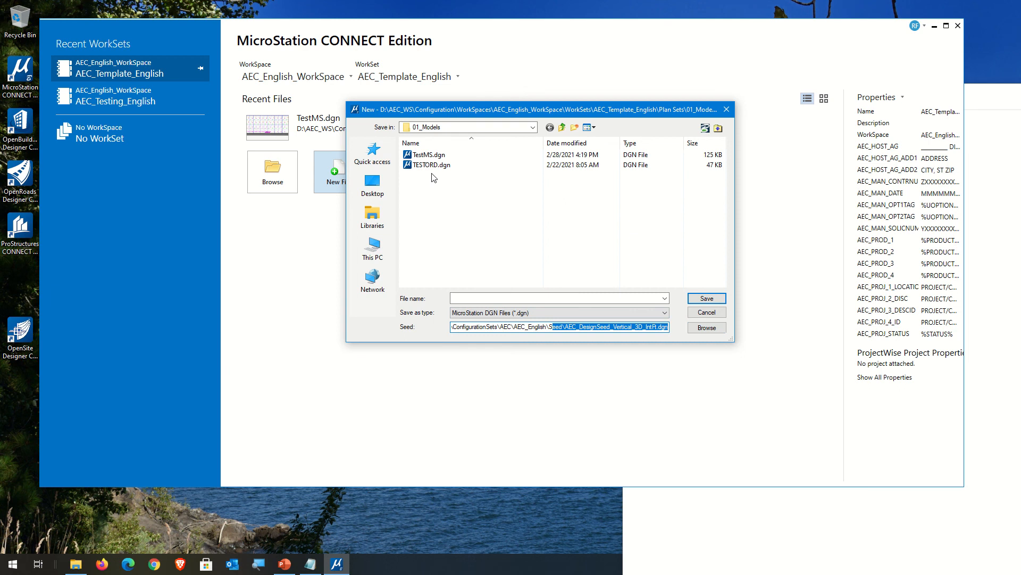
left_click(431, 155)
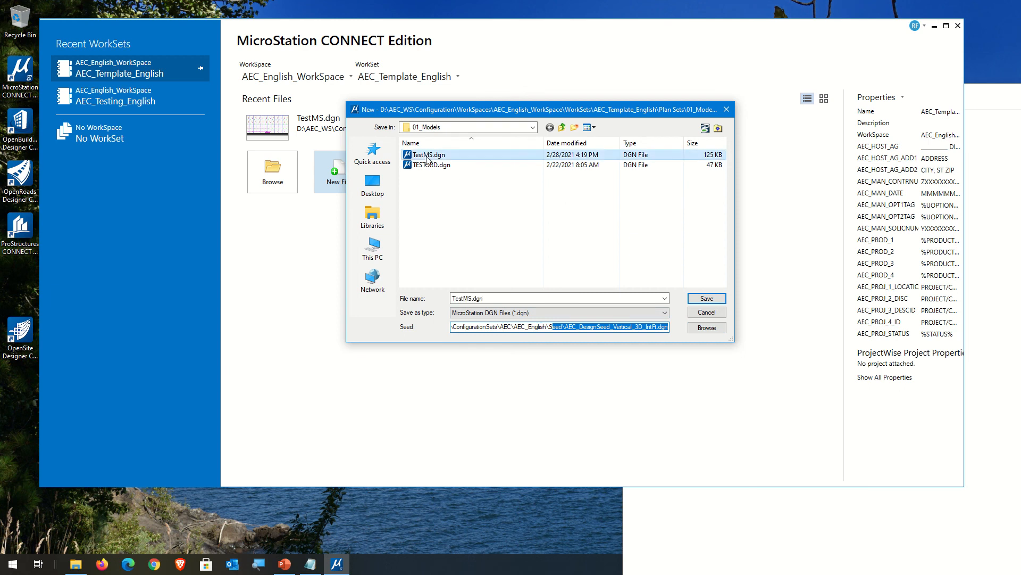
left_click(718, 299)
left_click(537, 282)
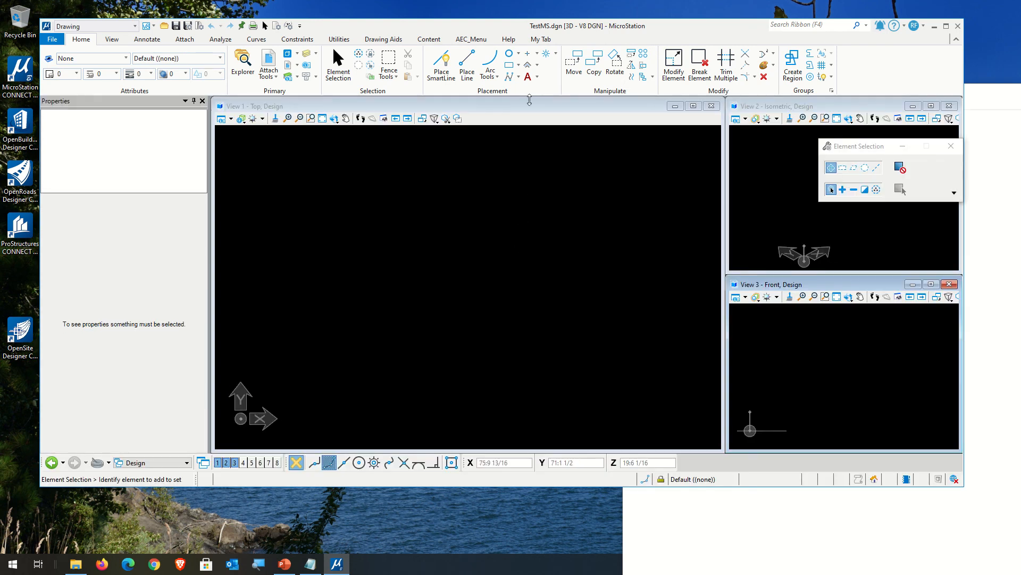
Step: Start placing an active cell and attach the MyCells.cel library from MyConfigSet's Cell folder
left_click(545, 56)
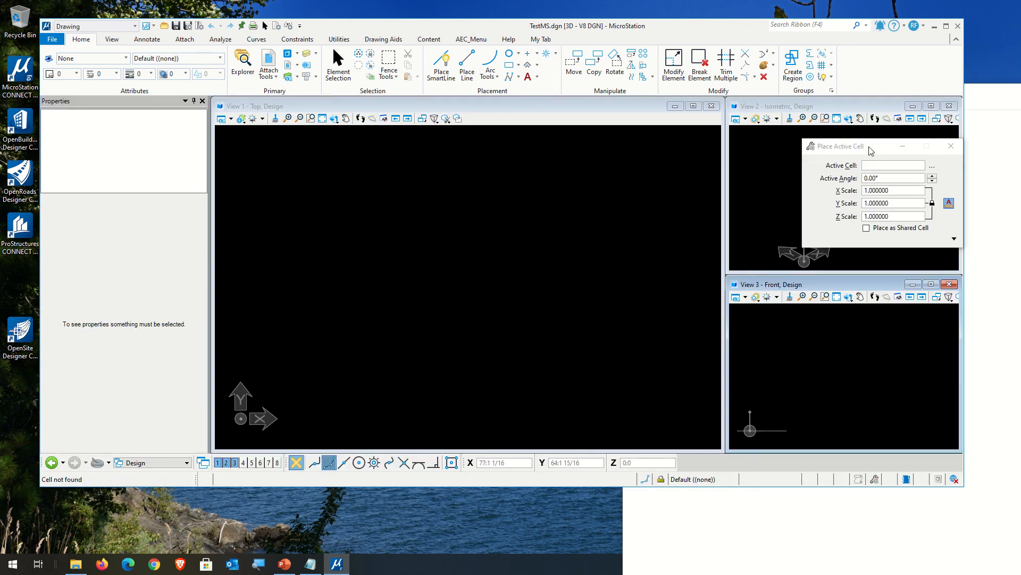
left_click_drag(870, 148, 495, 149)
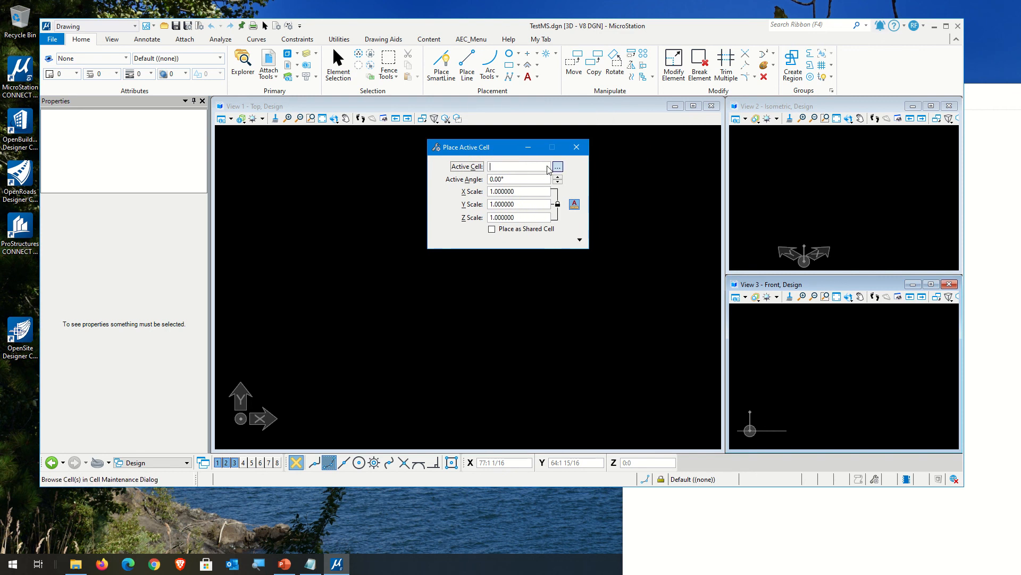
left_click(558, 167)
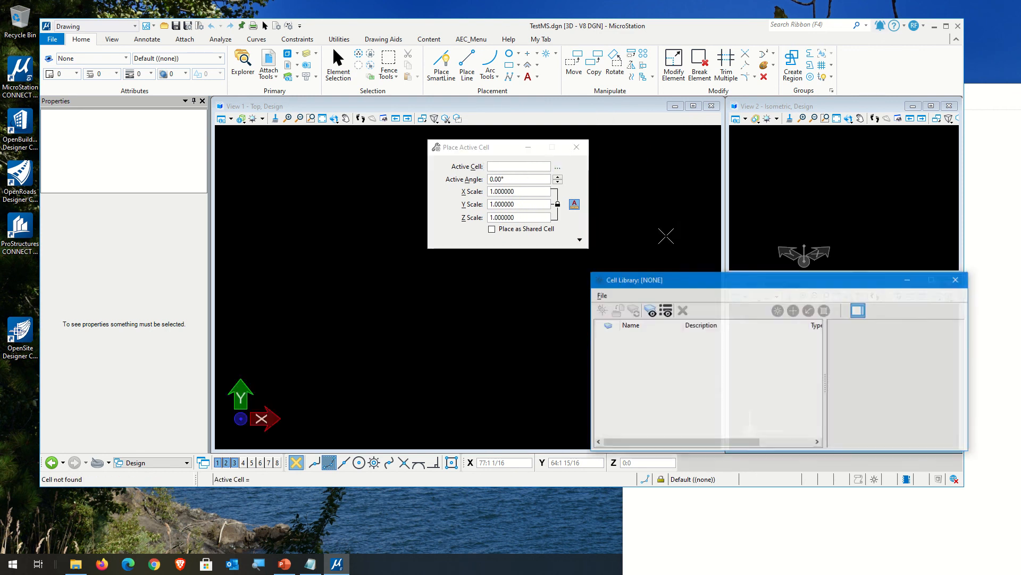
left_click_drag(713, 283, 628, 153)
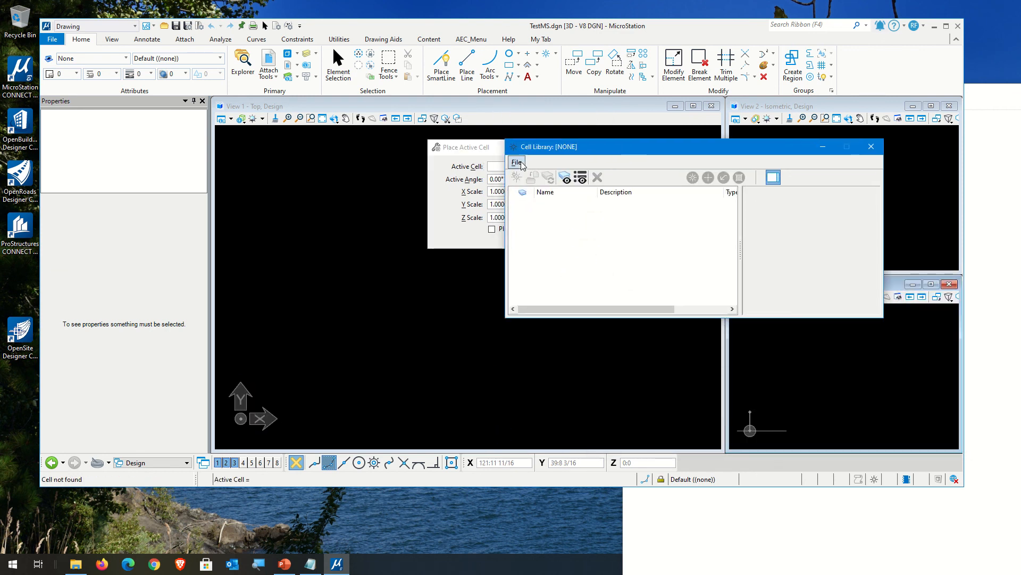
left_click(517, 162)
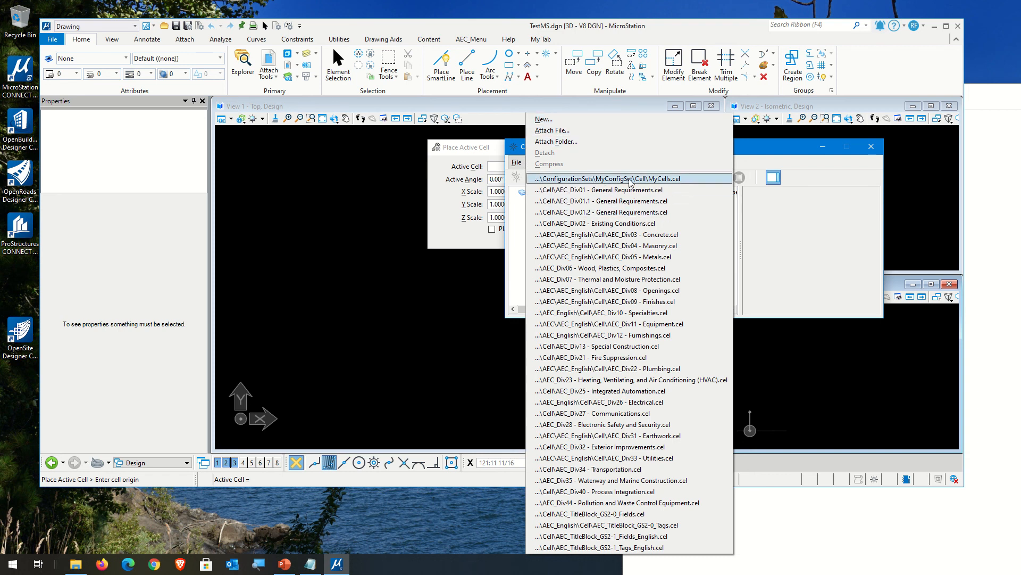
left_click(664, 181)
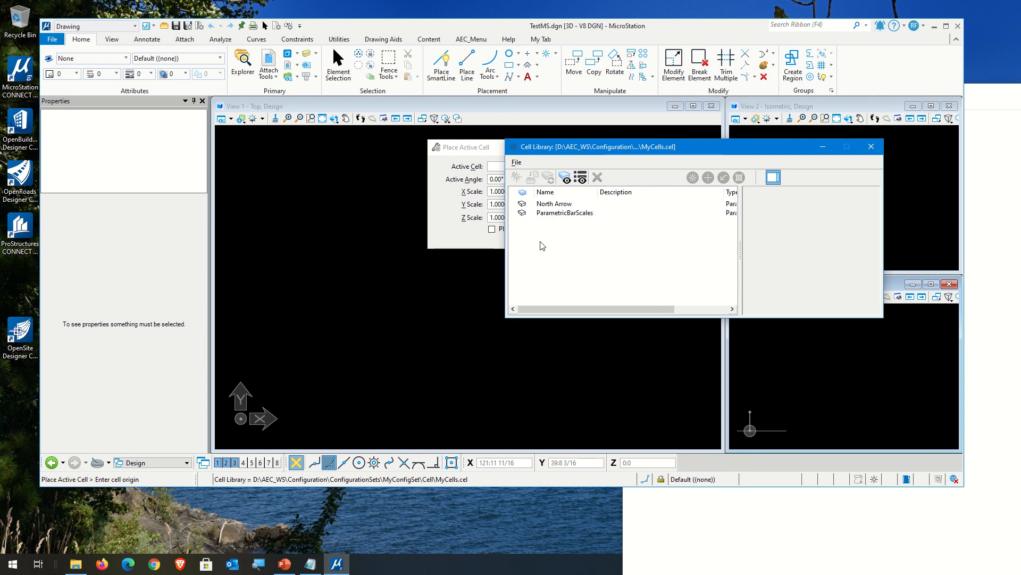
Step: Place the North Arrow cell in the upper part of View 1 and end the placement
left_click(550, 207)
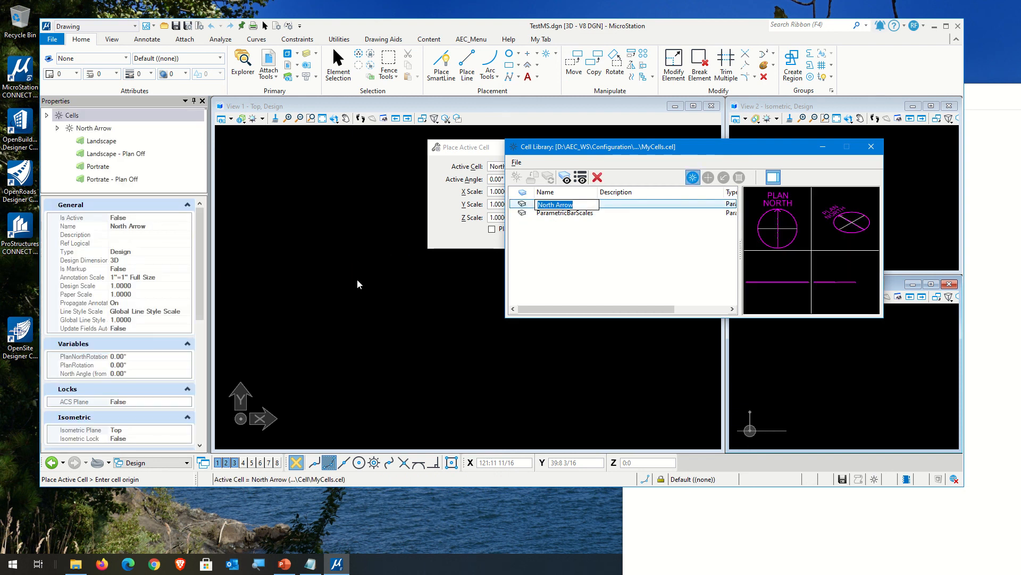
left_click(336, 236)
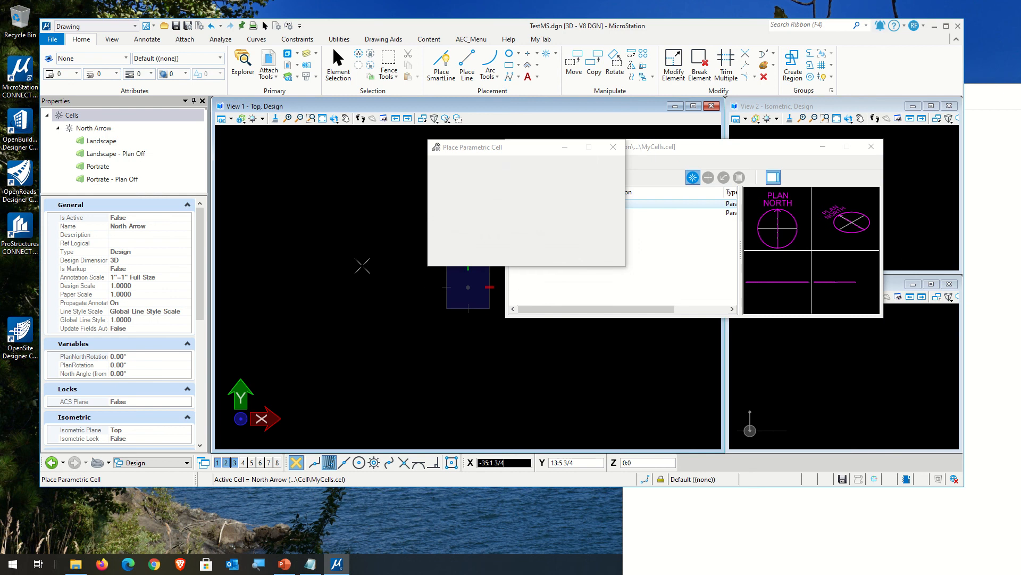
right_click(393, 293)
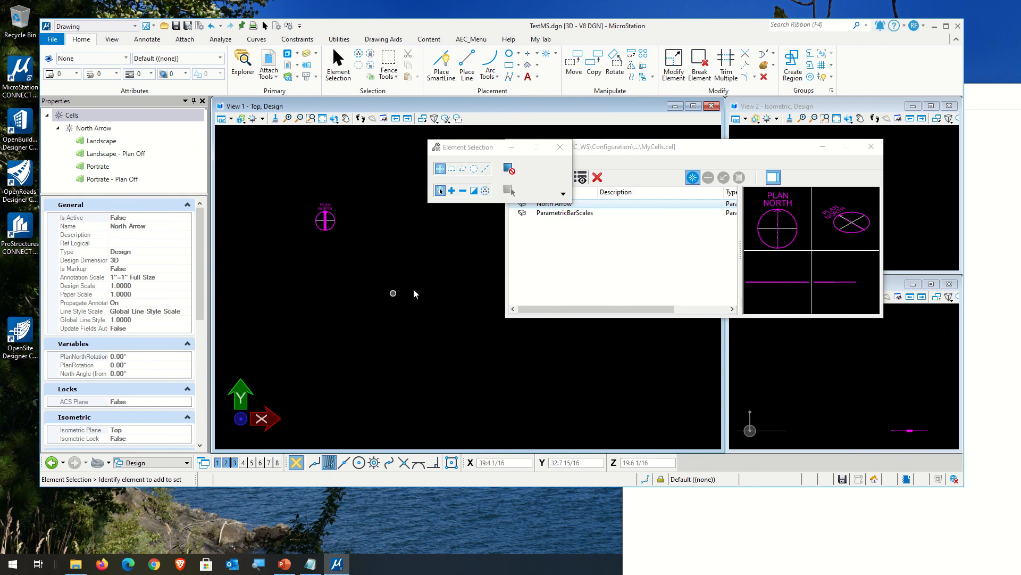
Step: Preview the ParametricBarScales cell, then detach the MyCells.cel library and close the cell library window
left_click(661, 146)
left_click(557, 212)
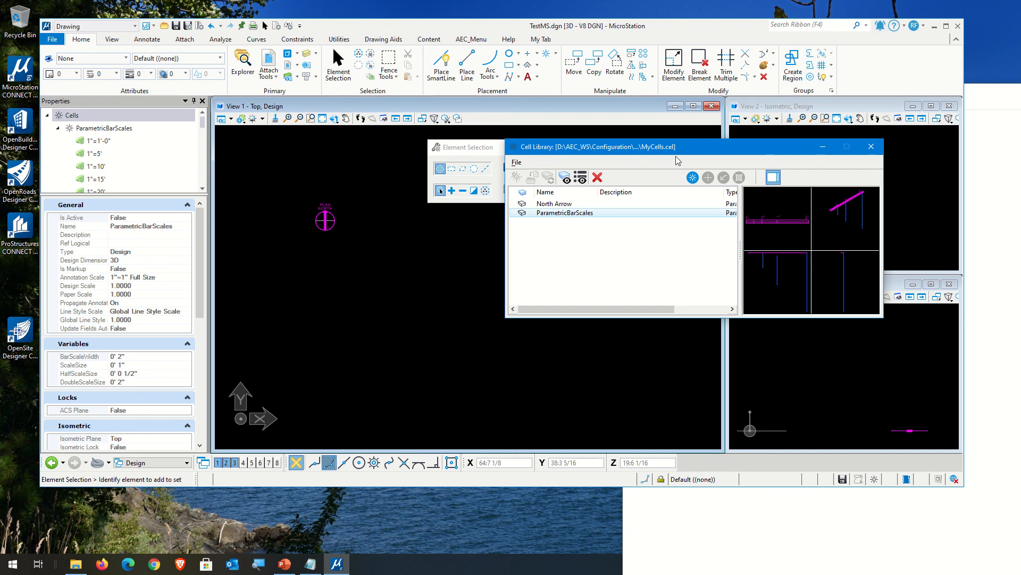
left_click_drag(698, 152, 720, 156)
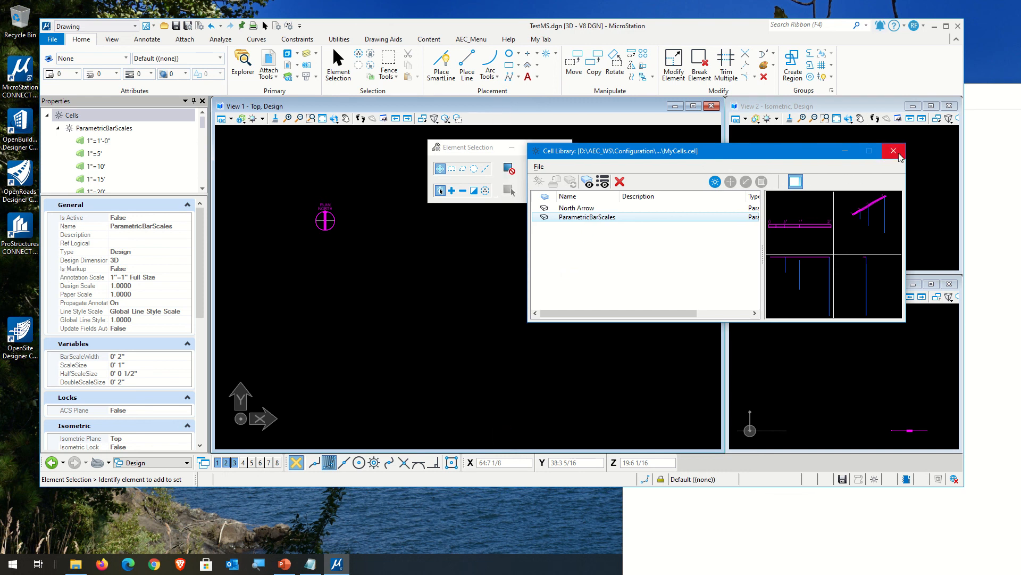
left_click(539, 166)
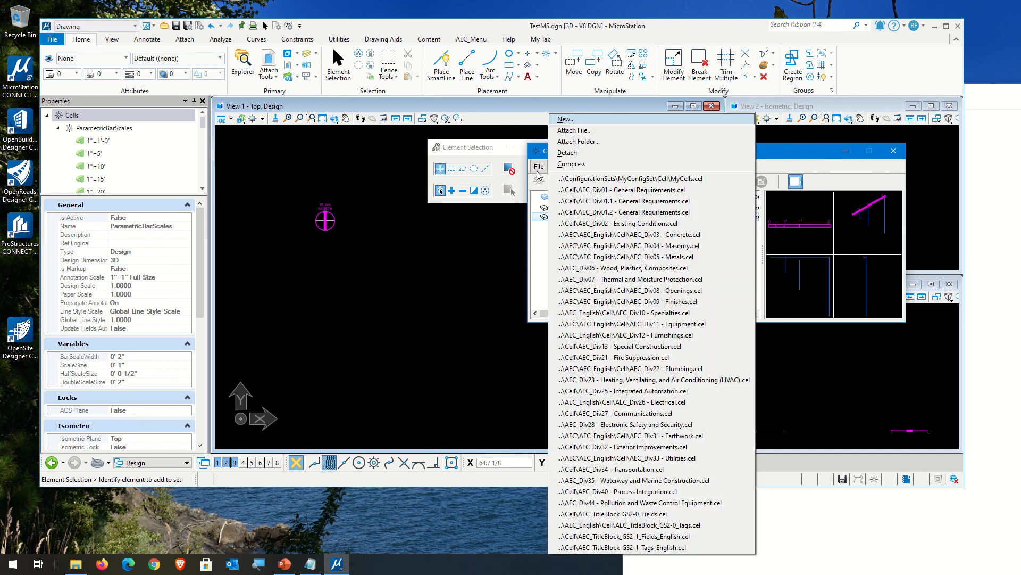
left_click(594, 154)
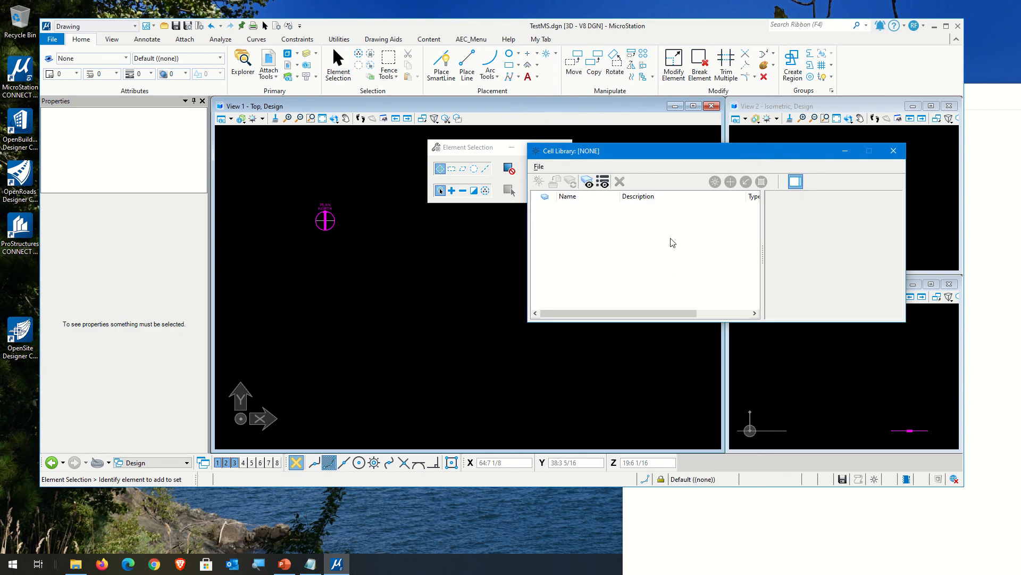
left_click(894, 151)
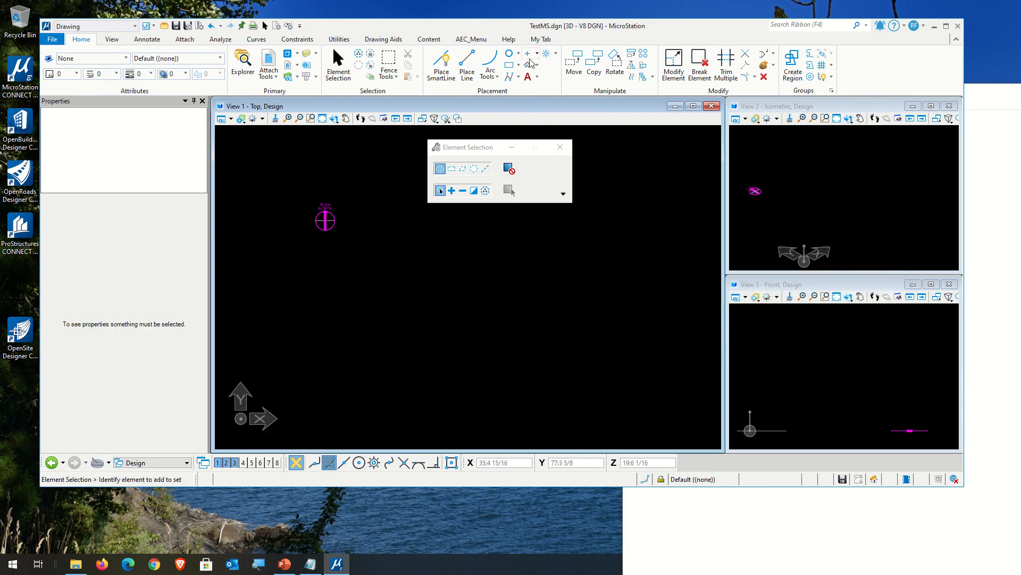
Step: Run the key-in "active cell parametricbarscales" to make that cell active without an attached library
left_click(312, 78)
left_click_drag(243, 124, 627, 222)
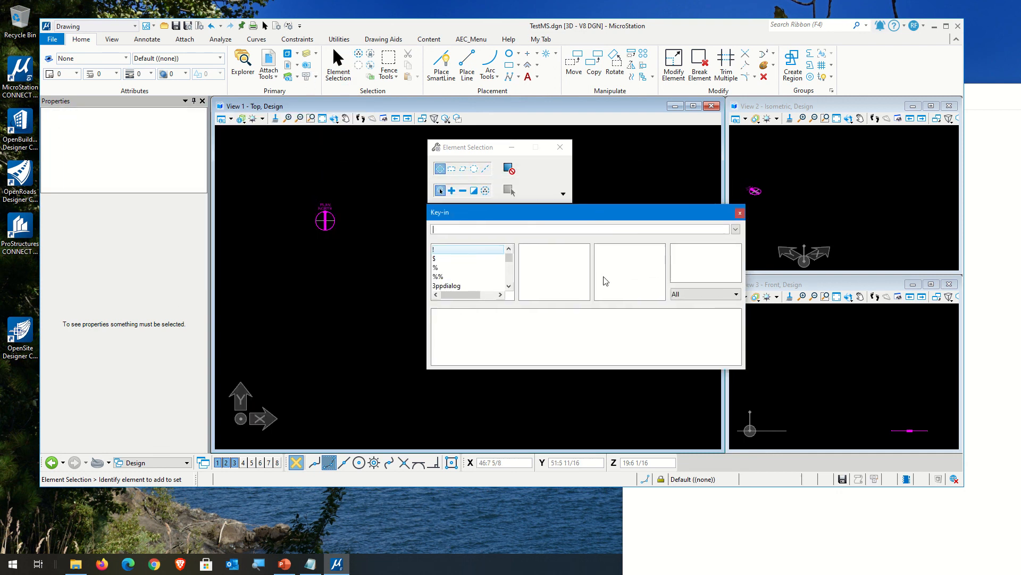
type("act")
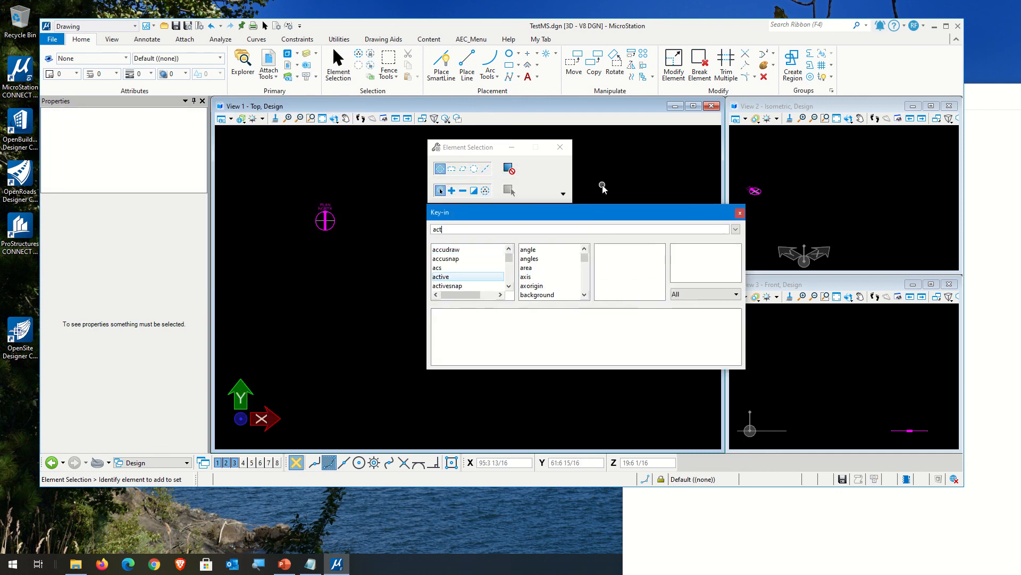
type("ive")
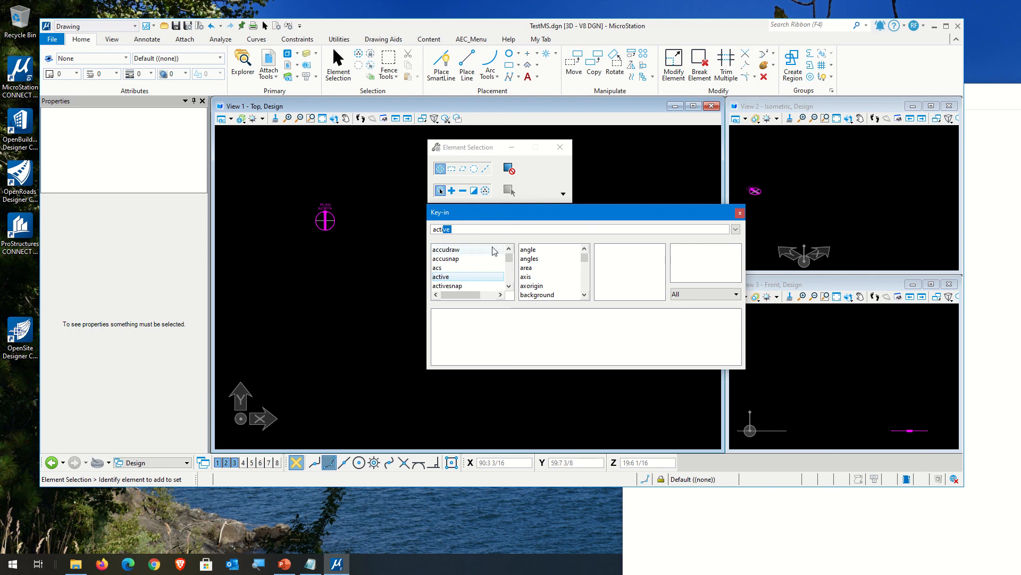
left_click(482, 277)
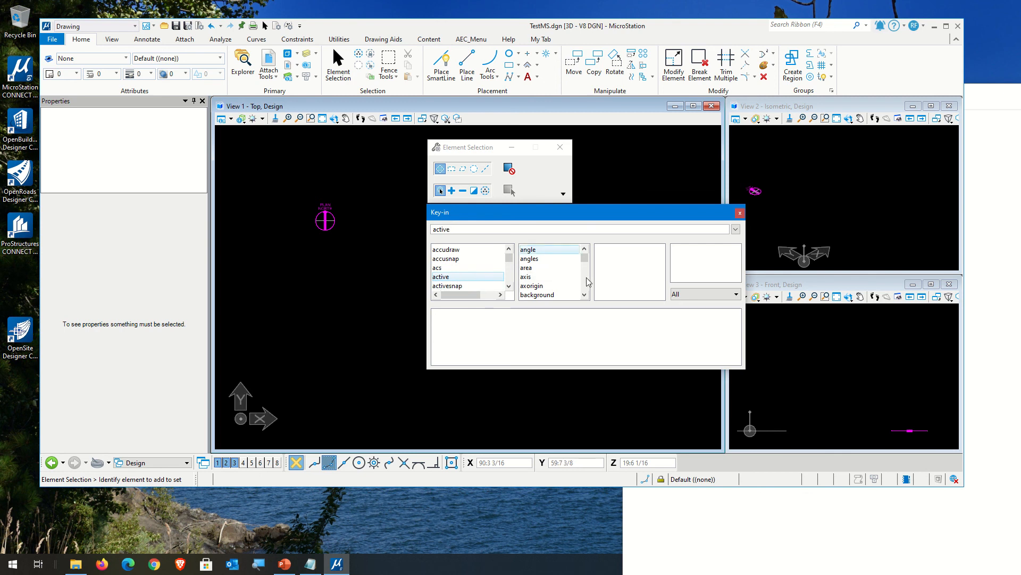
scroll(548, 274, "down", 3)
left_click(532, 259)
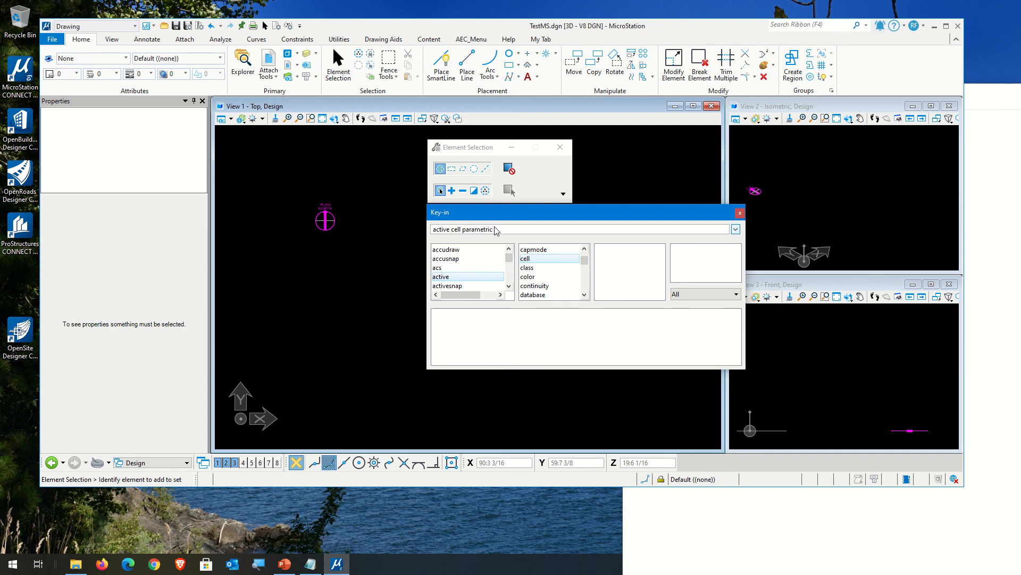
type("barscales")
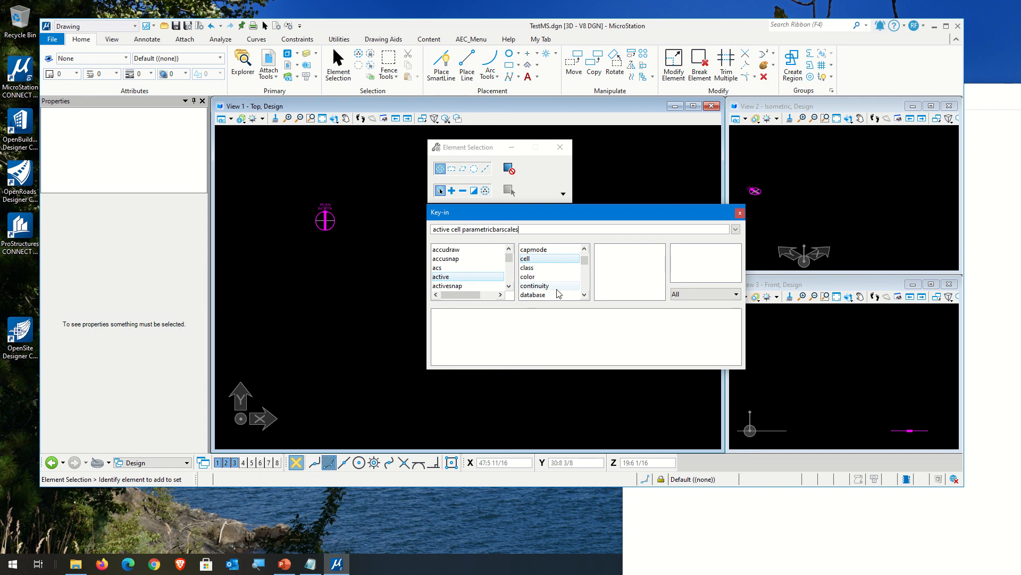
key("Return")
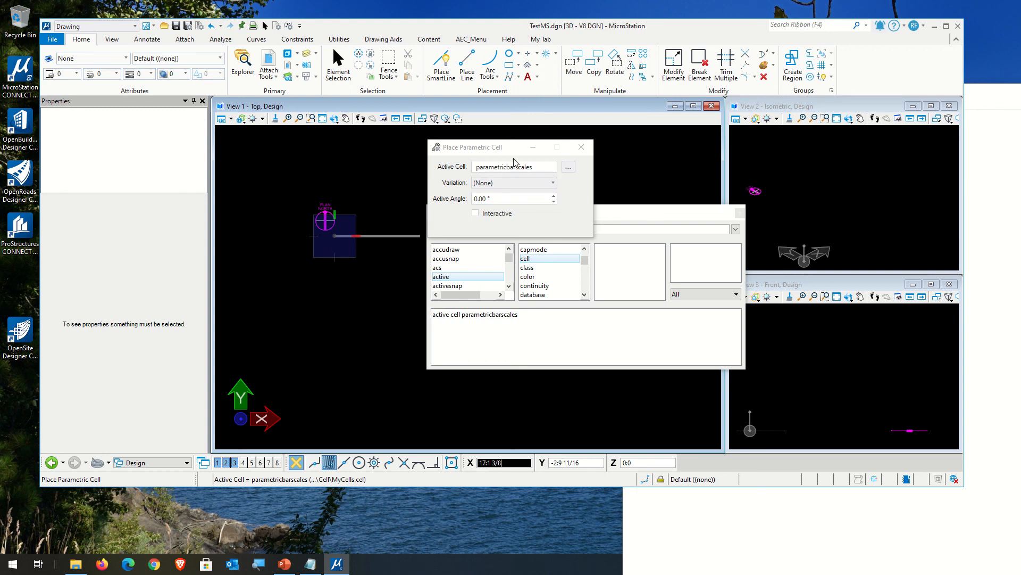
Step: Check which variations are offered for placing the parametricbarscales cell, then close the placement settings
left_click(500, 187)
left_click(510, 191)
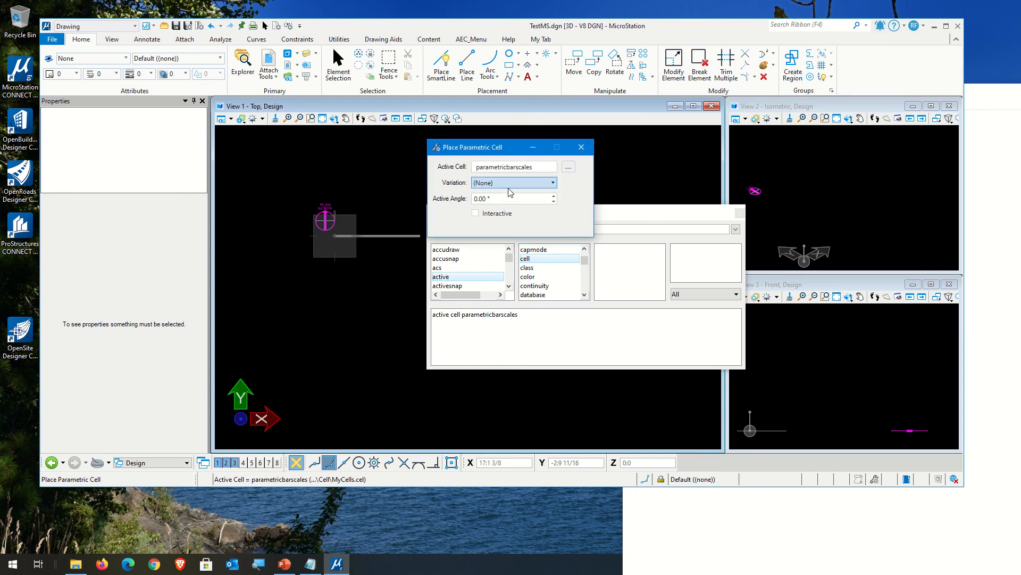
left_click(509, 185)
left_click(524, 184)
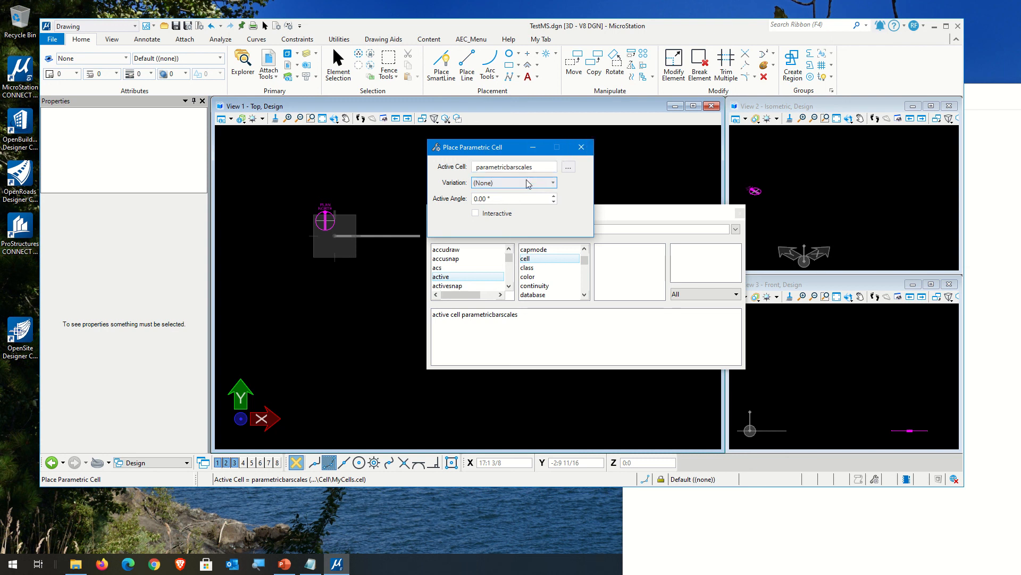
left_click(582, 147)
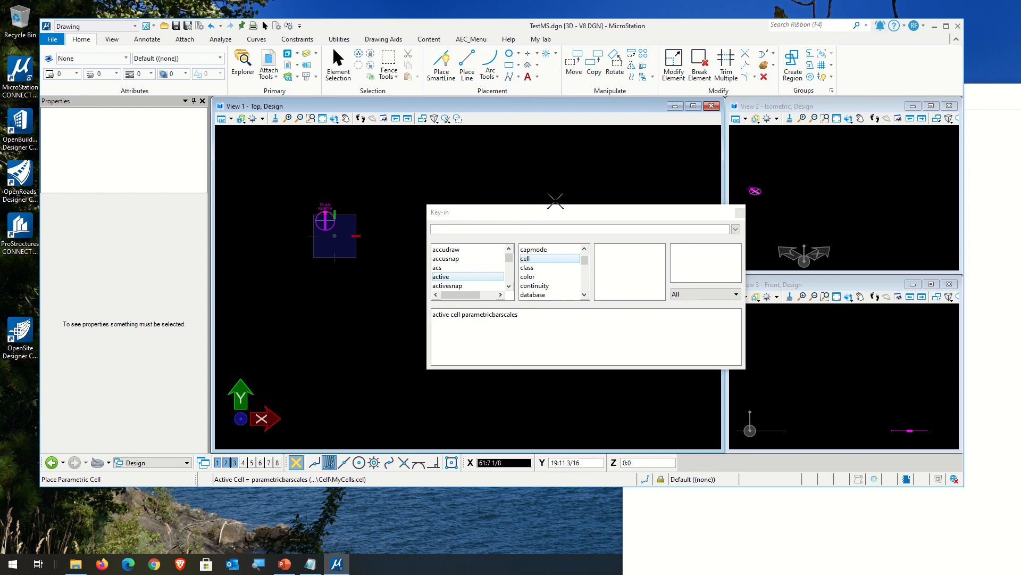
Step: Reattach the MyCells.cel library through the cell placement settings and make ParametricBarScales the active placement cell
left_click(547, 53)
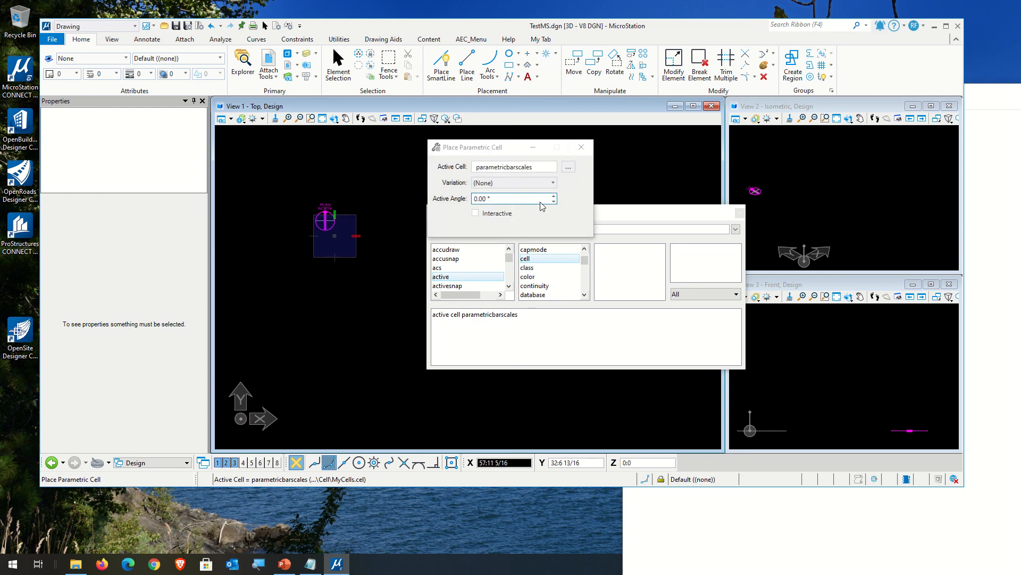
left_click(569, 168)
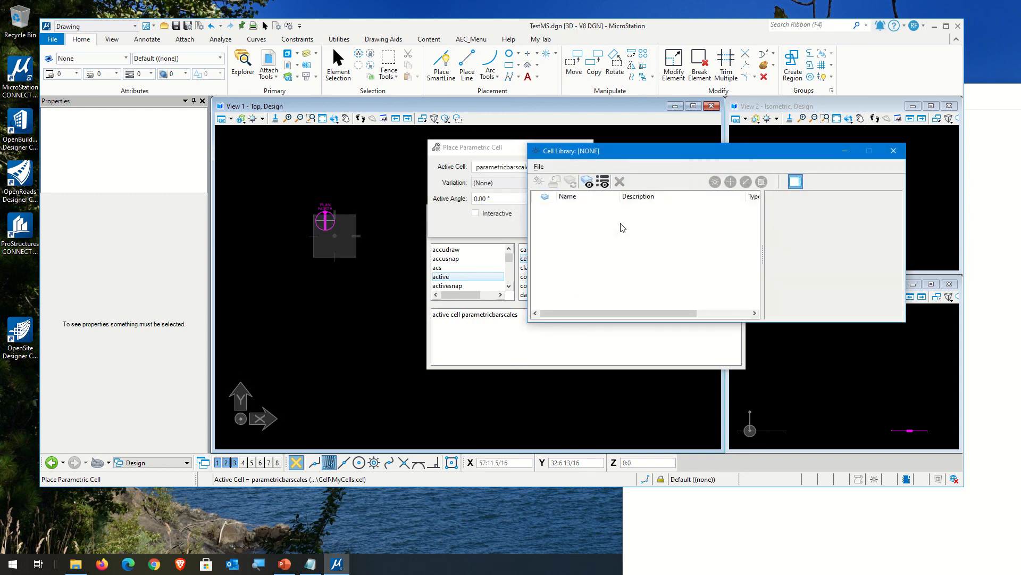
left_click(539, 167)
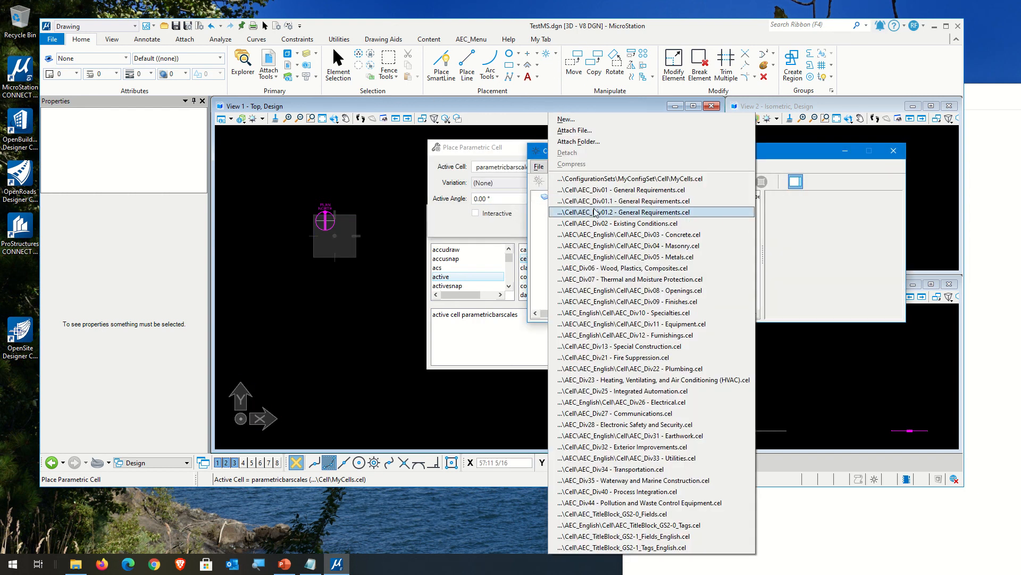
left_click(614, 179)
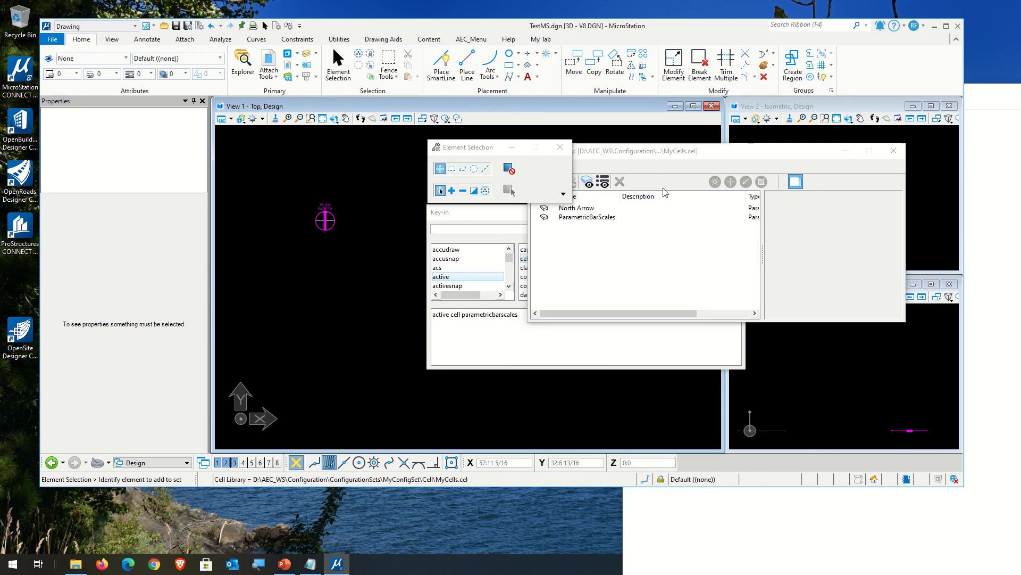
double_click(596, 223)
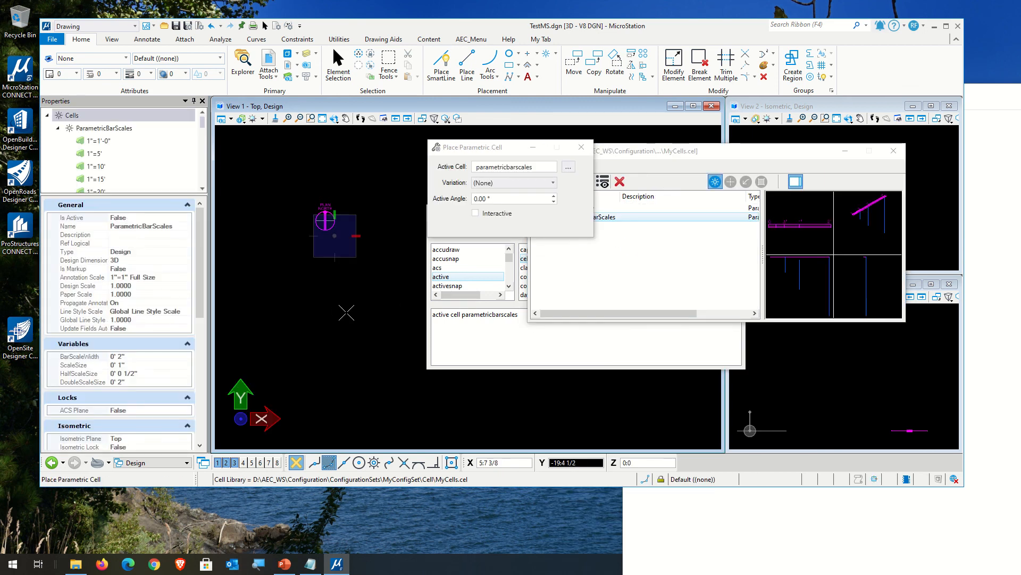
Step: Examine the variation choices for ParametricBarScales with the library attached, then cancel its placement
left_click(475, 214)
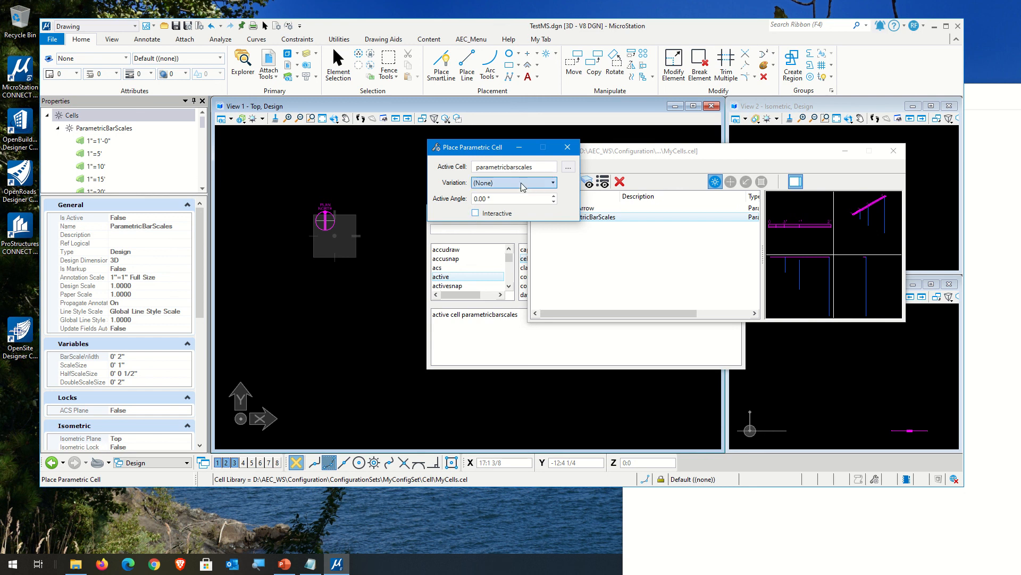
left_click(507, 182)
left_click(507, 182)
left_click(505, 181)
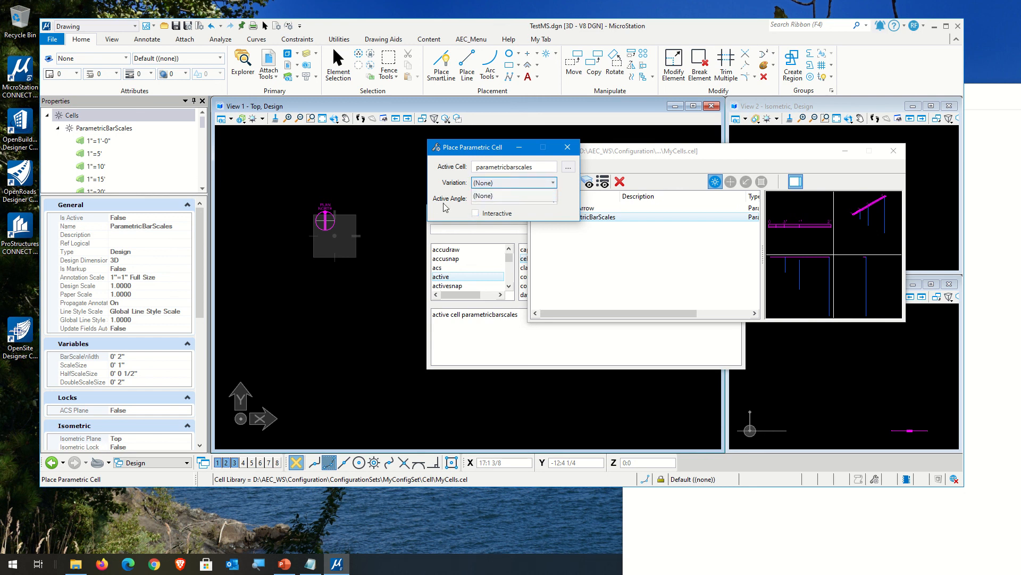
left_click(567, 147)
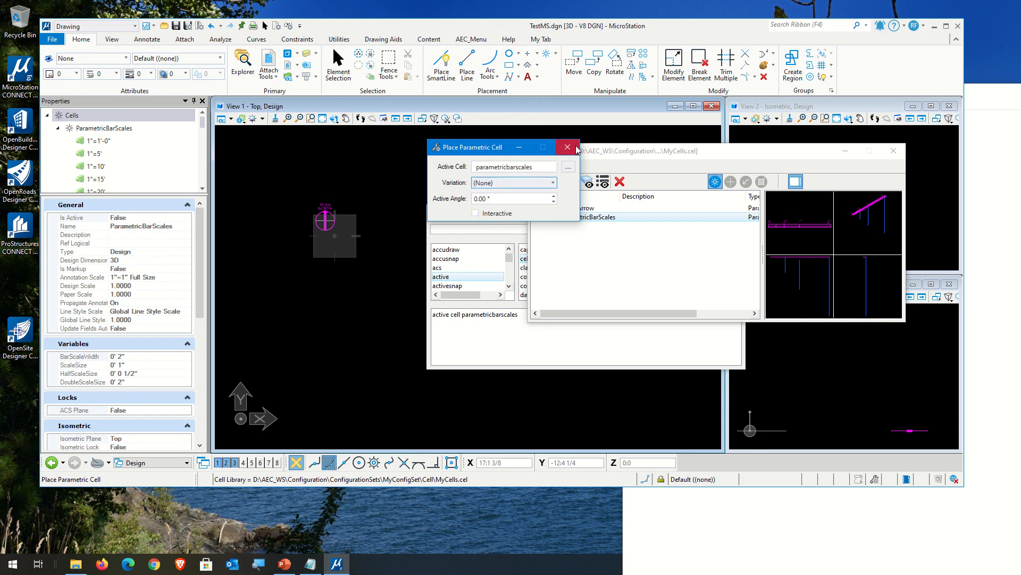
left_click(567, 148)
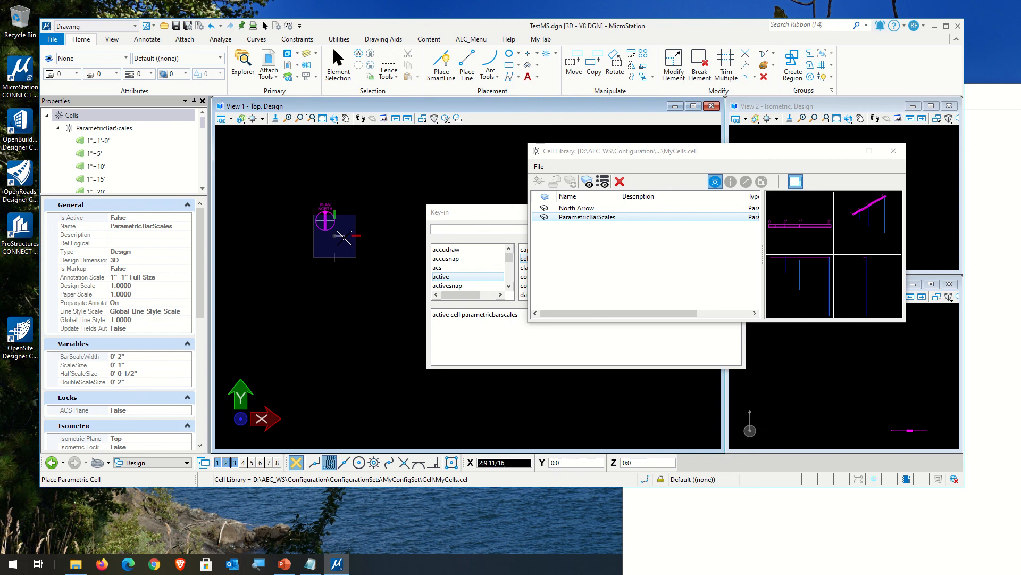
key("Escape")
key("Escape")
Step: Activate the North Arrow cell from the MyCells.cel library, check its placement variations, then close the placement settings
double_click(584, 208)
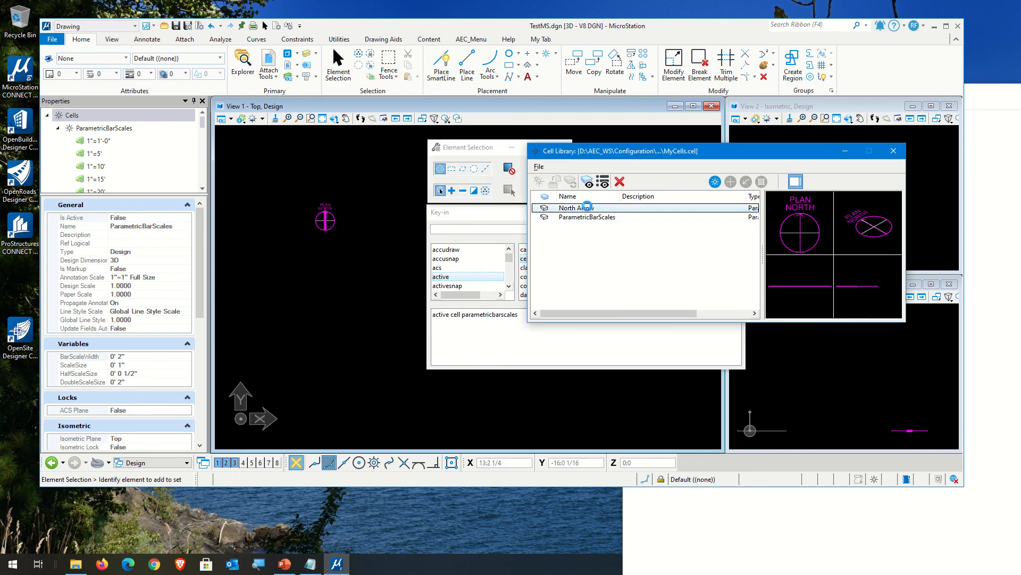
left_click(524, 183)
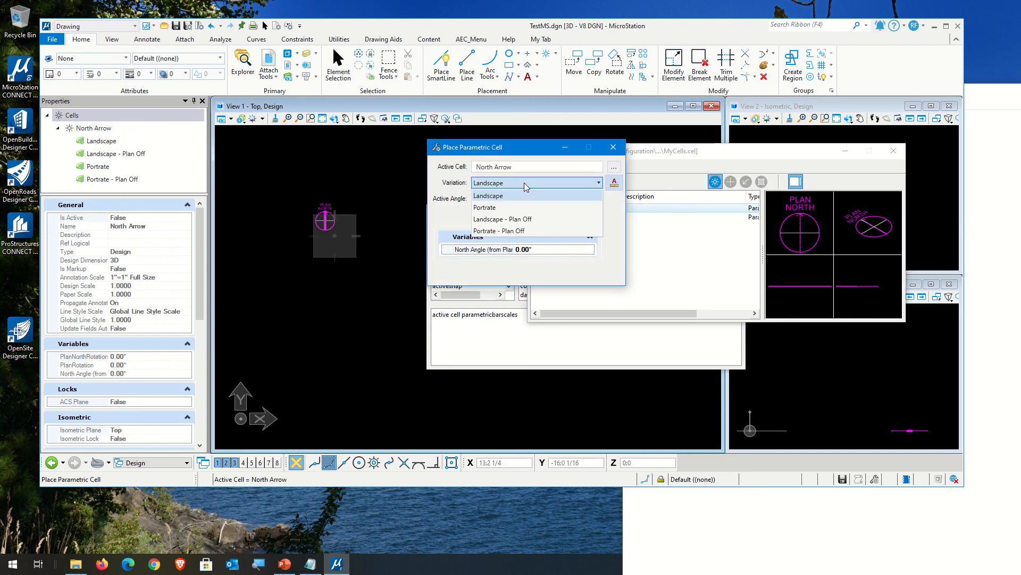
left_click(680, 172)
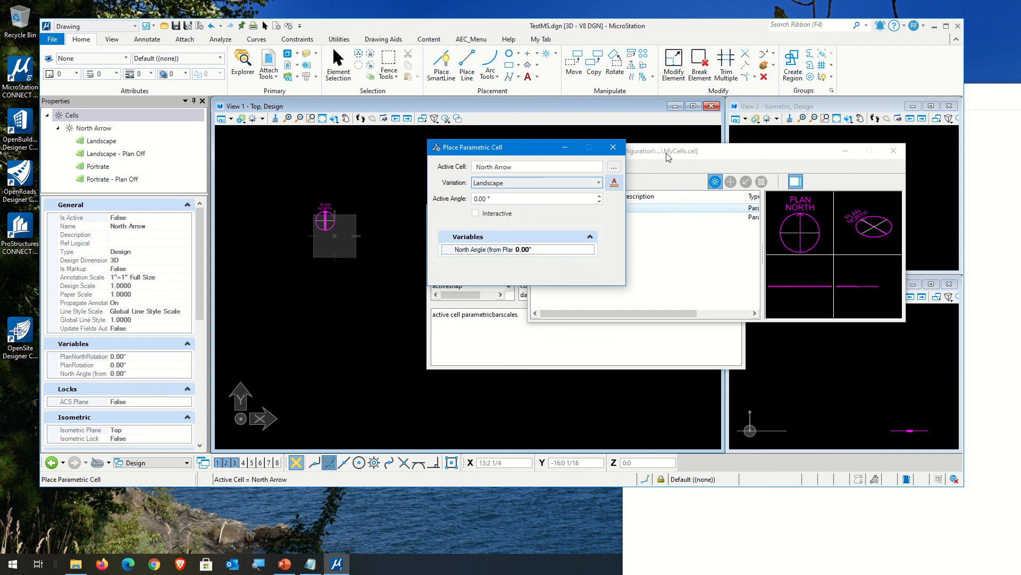
left_click(613, 147)
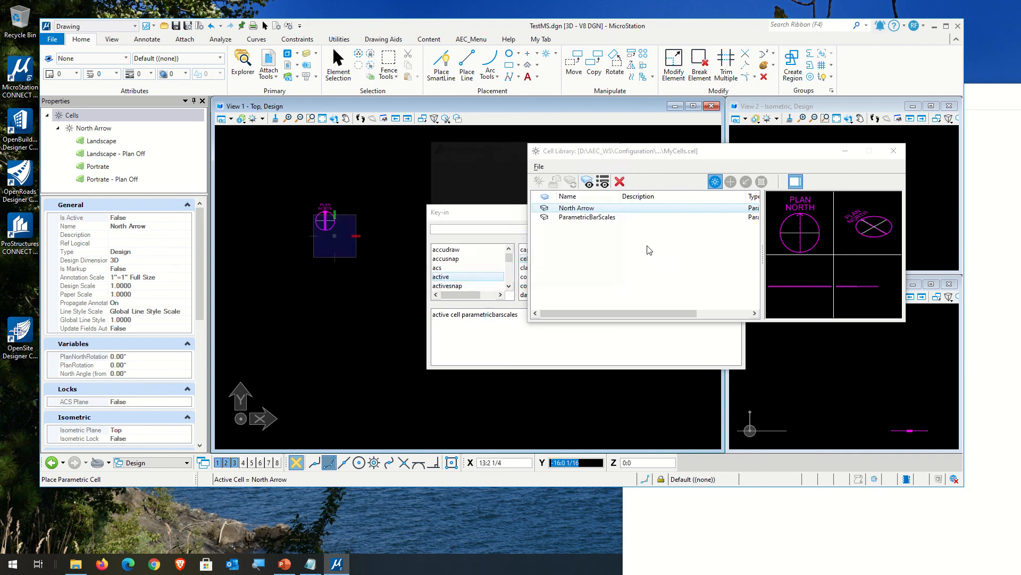
Step: Reactivate ParametricBarScales from the cell library and review its placement variations, then cancel without placing the cell
left_click(570, 226)
left_click(570, 217)
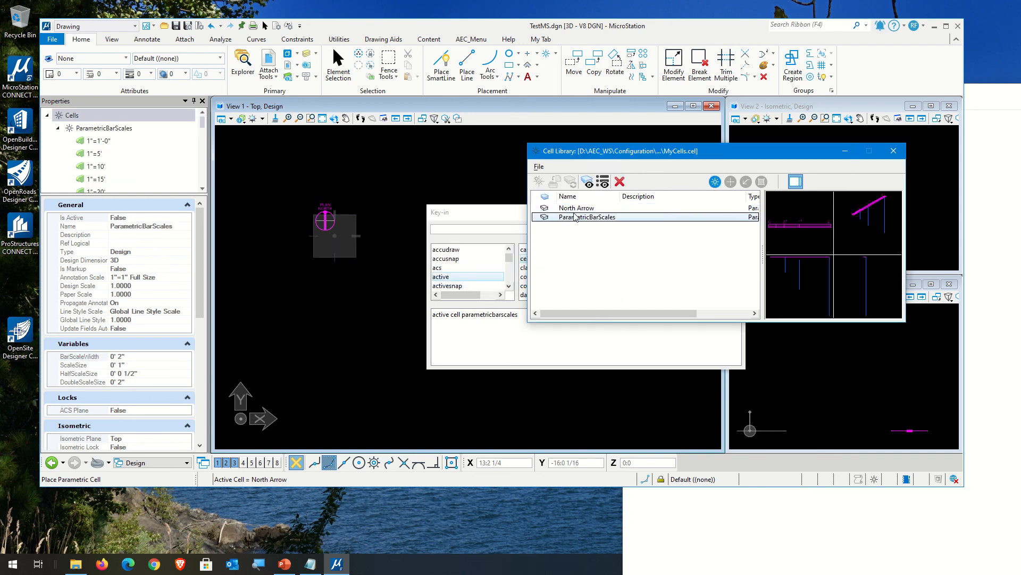
double_click(578, 220)
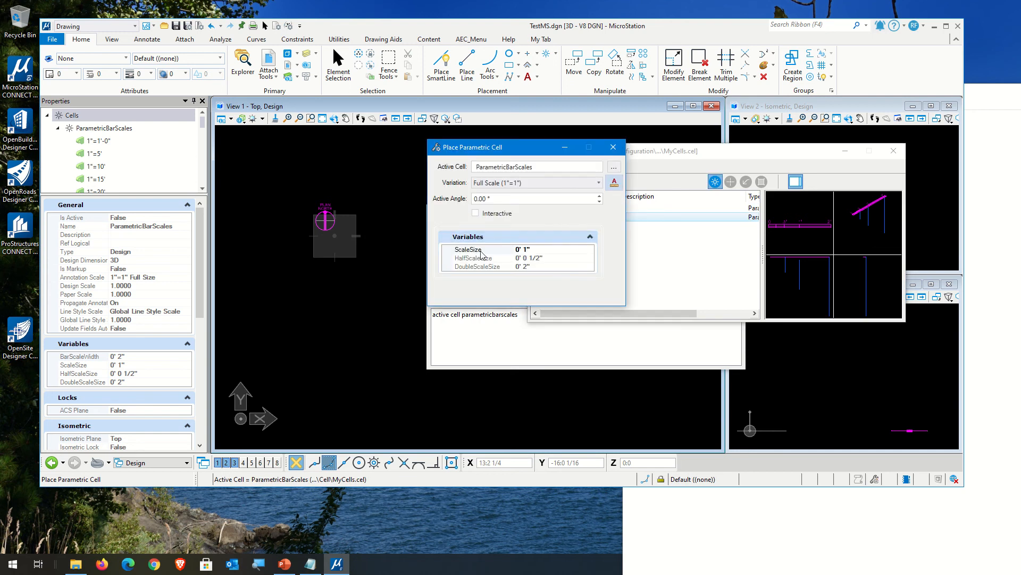
left_click(552, 184)
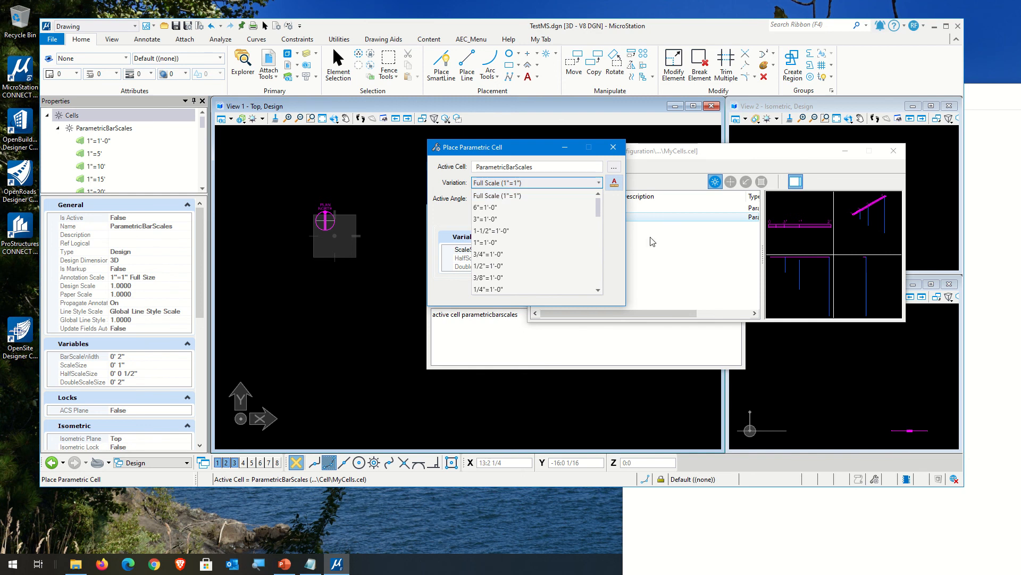
left_click(605, 146)
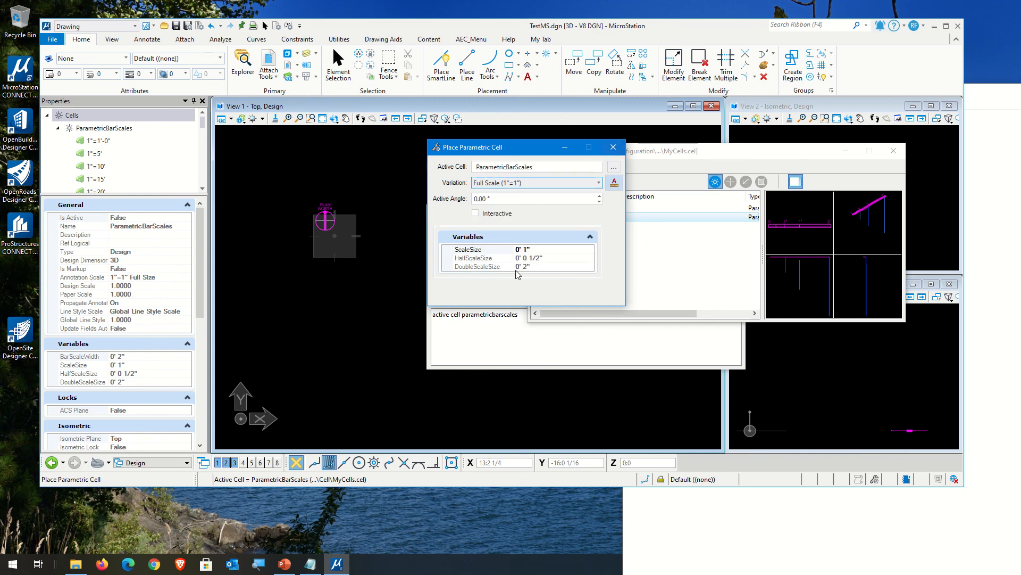
left_click(612, 148)
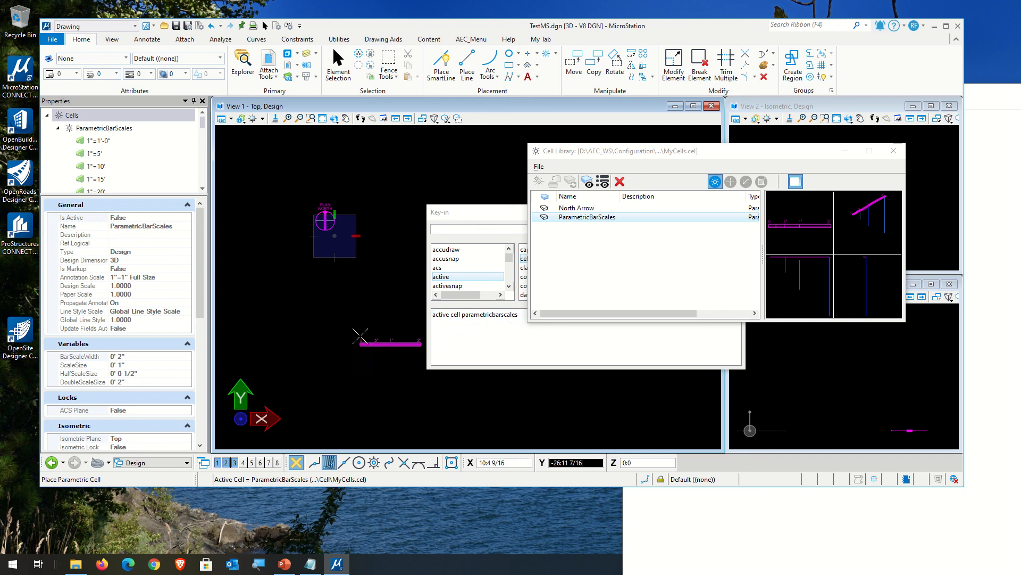
key("Escape")
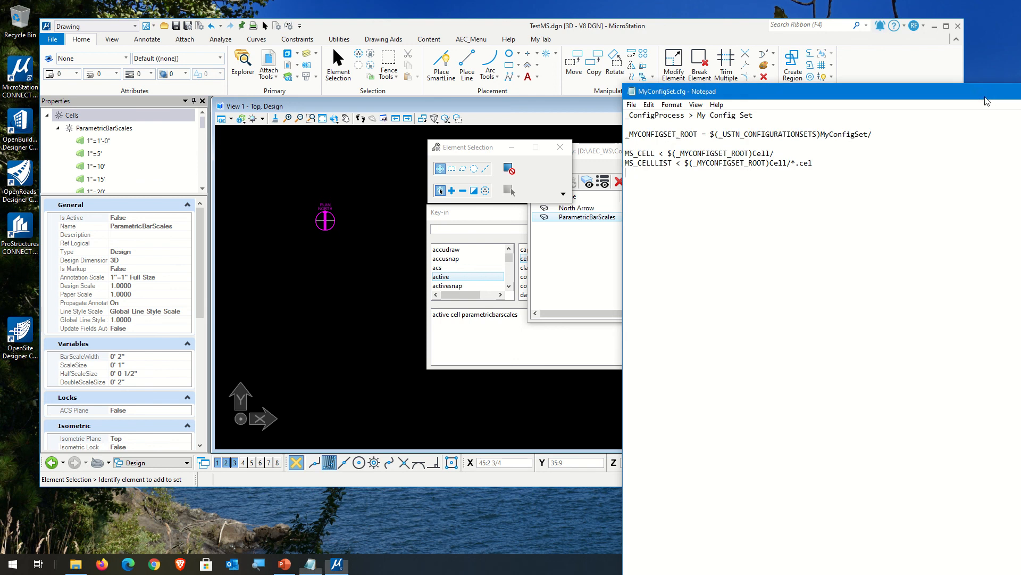
left_click(981, 113)
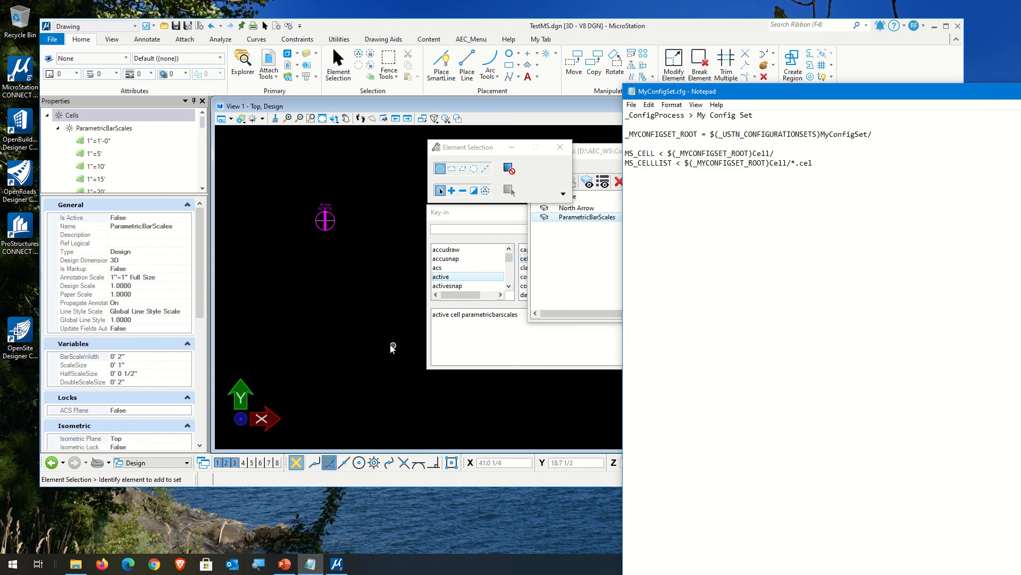